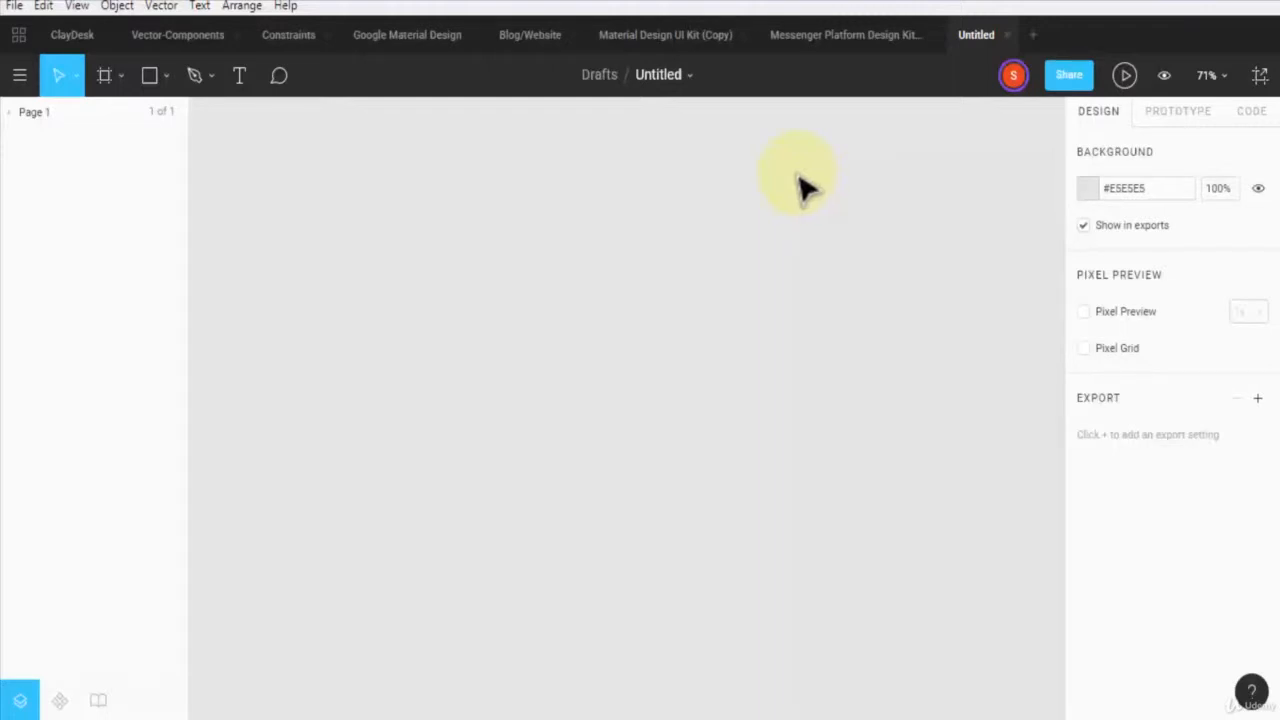
- Add an iPhone 8 frame to the empty canvas
left_click(104, 78)
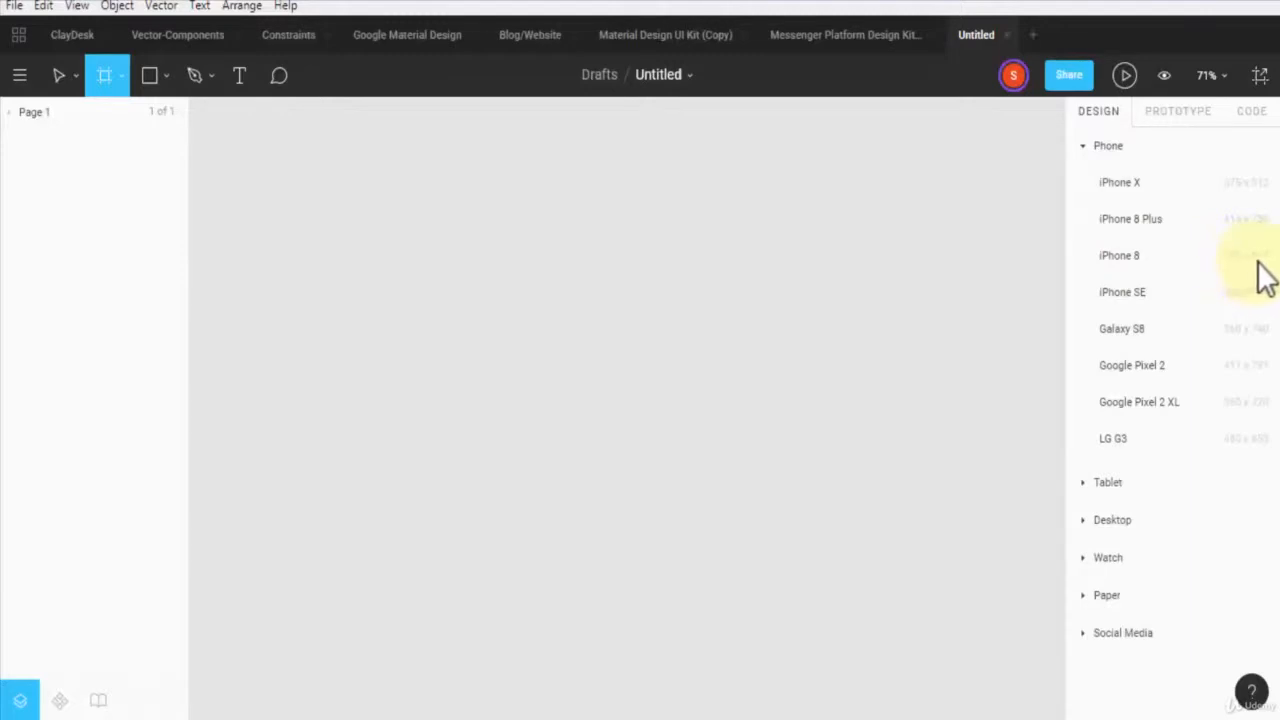
left_click(1119, 256)
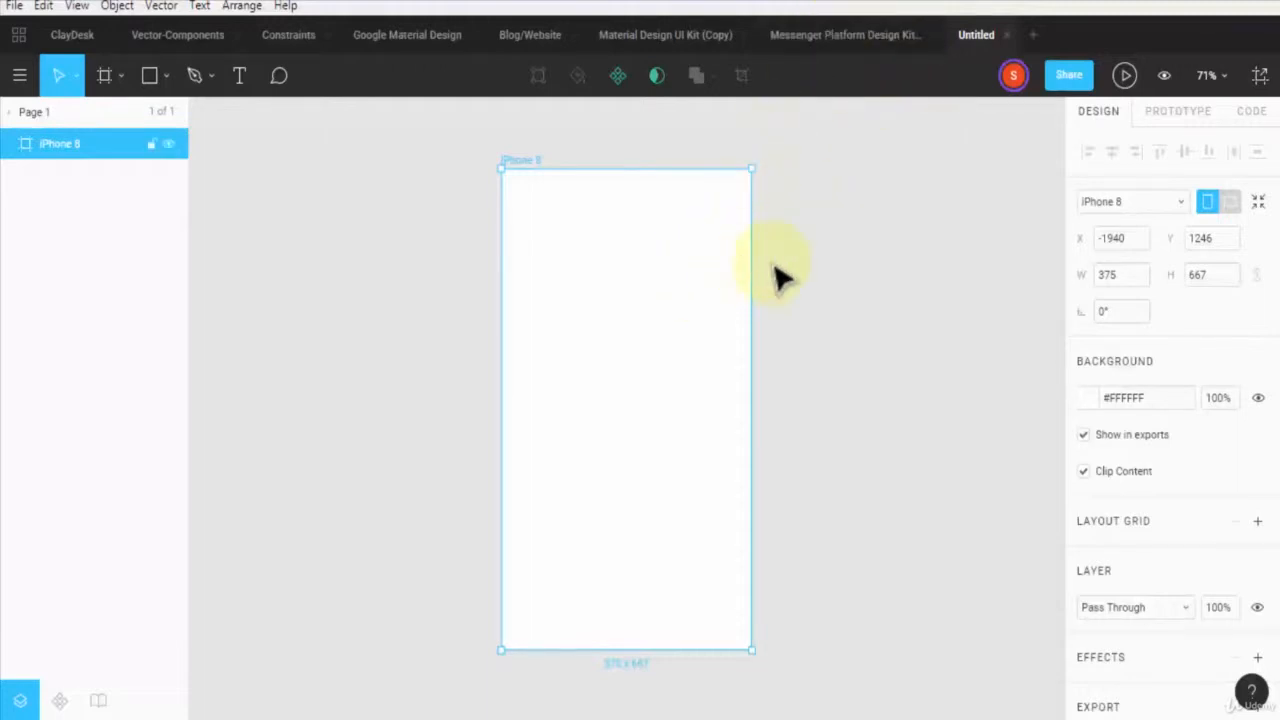
- Select and copy the pink Floating Action Button component from the Buttons section of the Material Design UI Kit (Copy) file
left_click(683, 33)
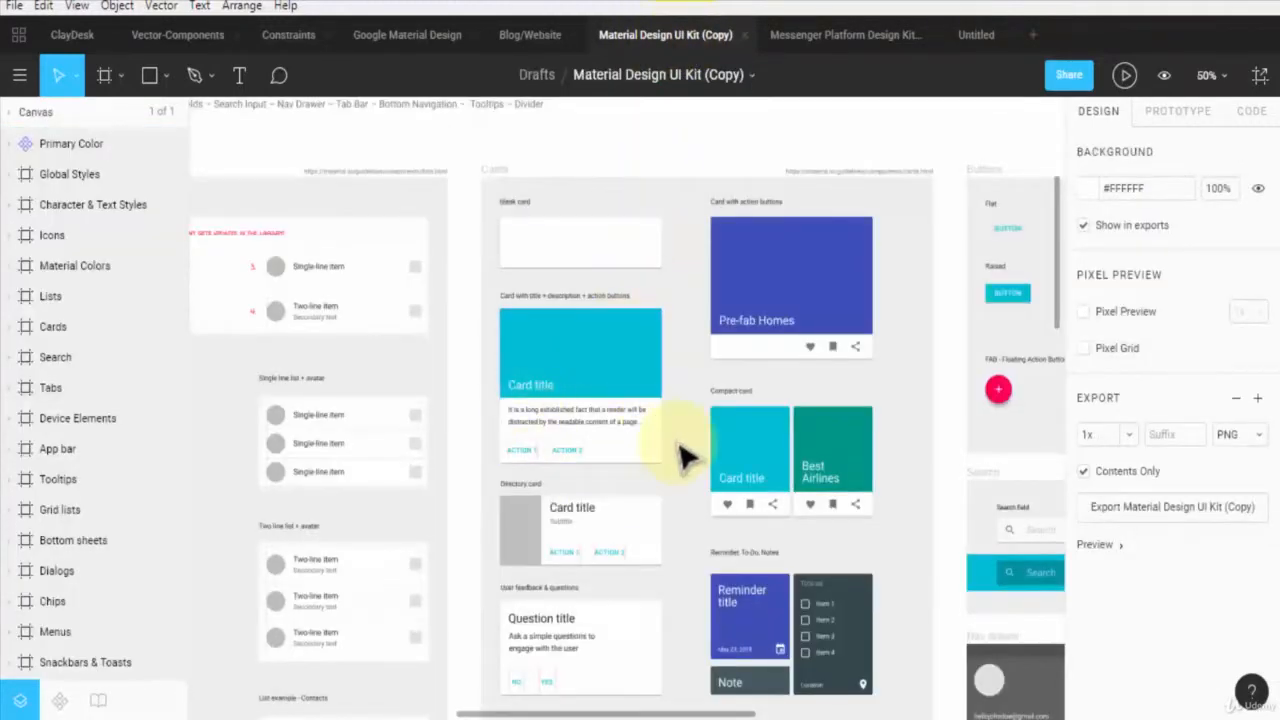
scroll(665, 400, "up", 1)
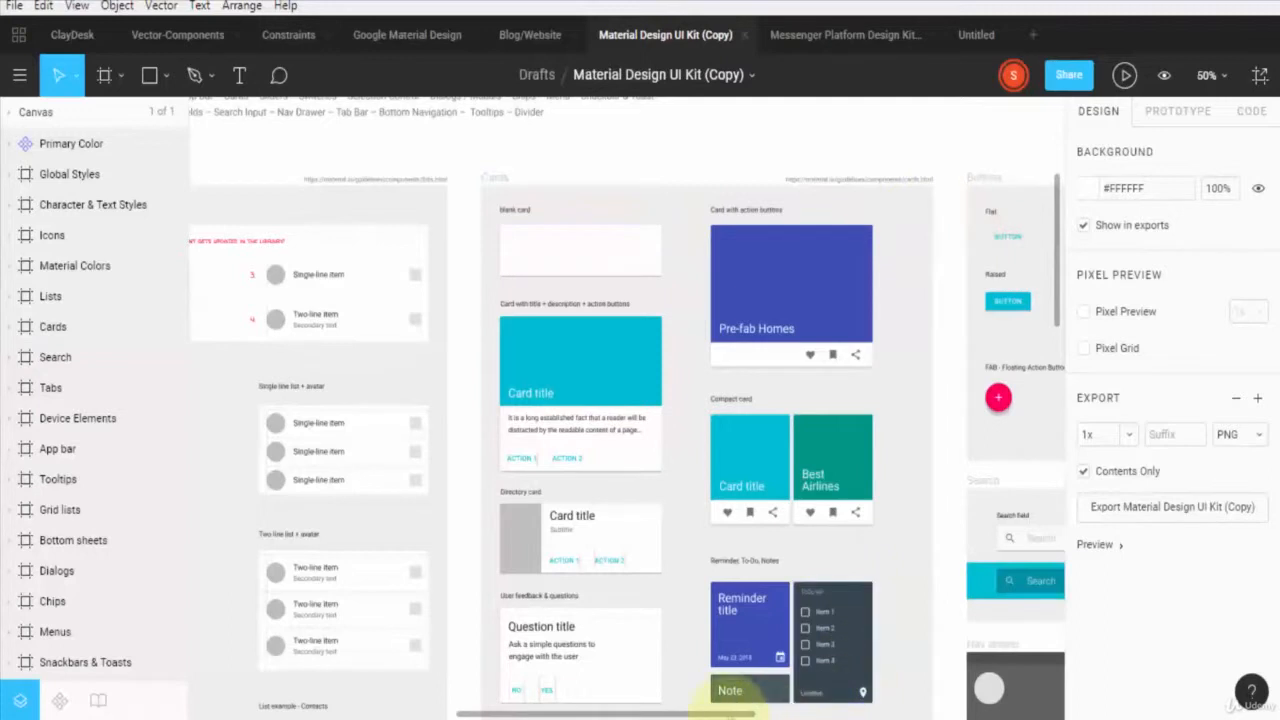
scroll(742, 700, "right", 3)
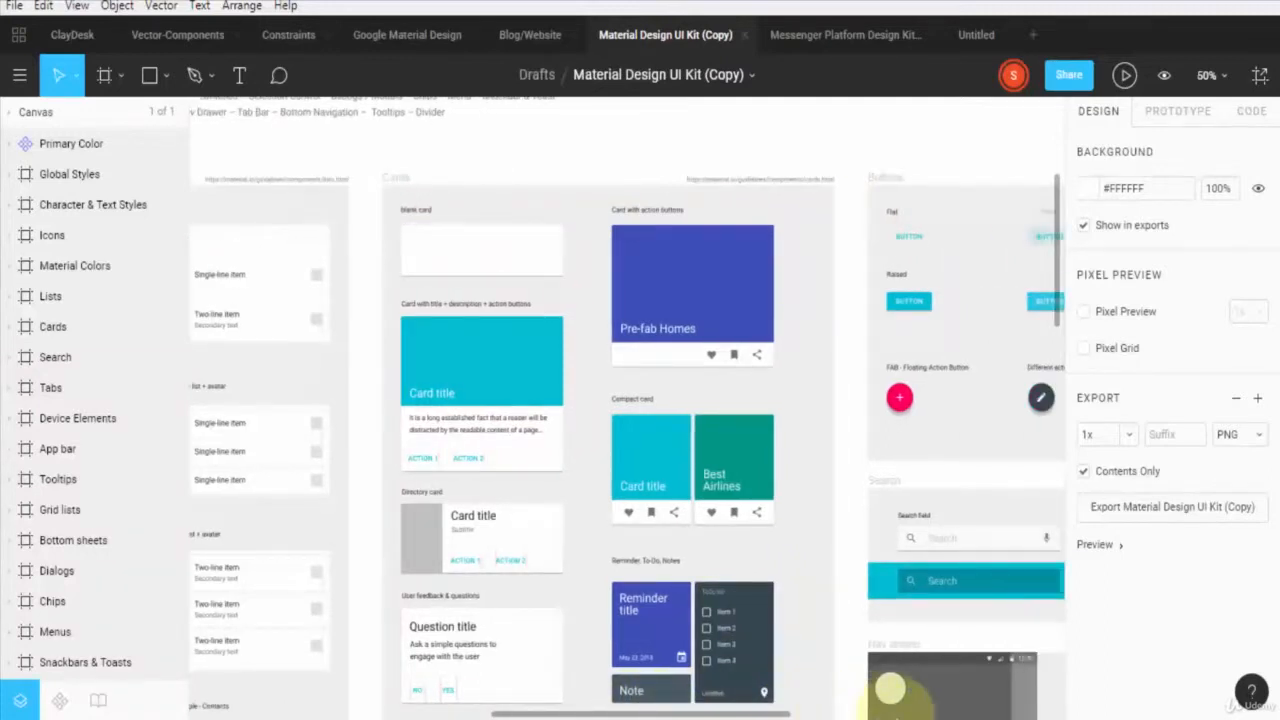
scroll(890, 688, "right", 10)
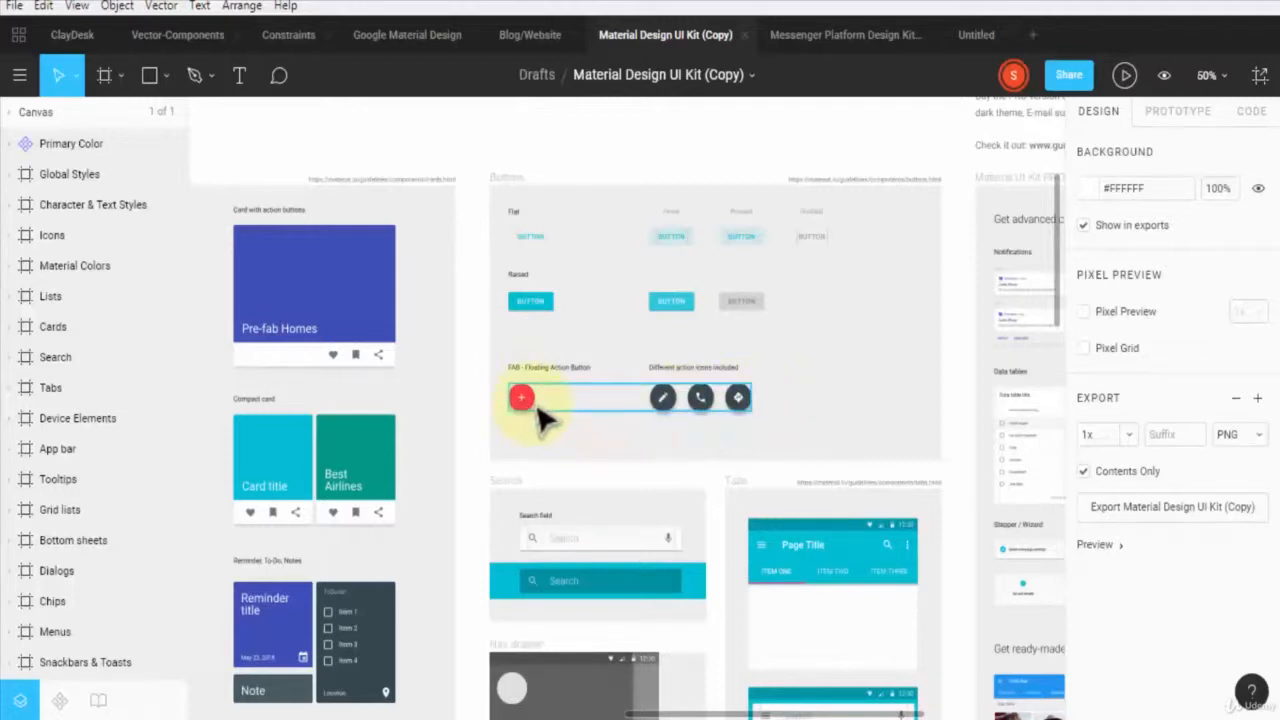
key("ctrl+plus")
key("ctrl+plus")
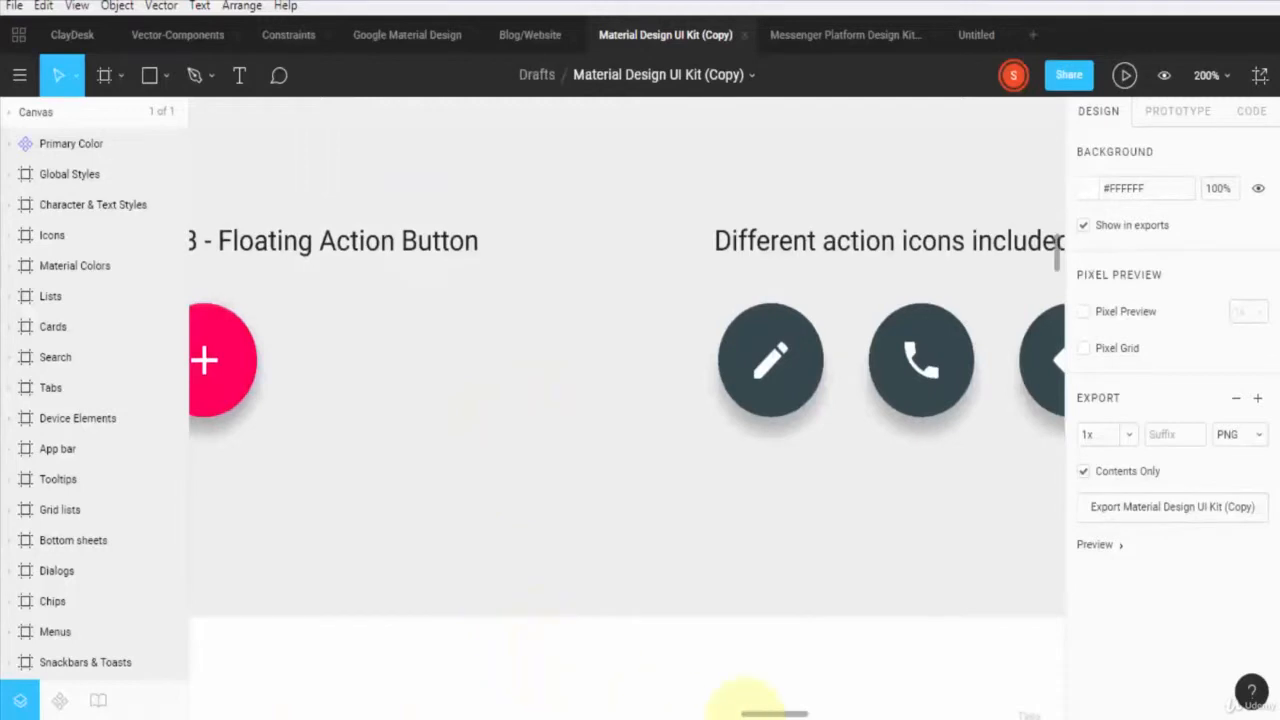
left_click_drag(757, 717, 731, 709)
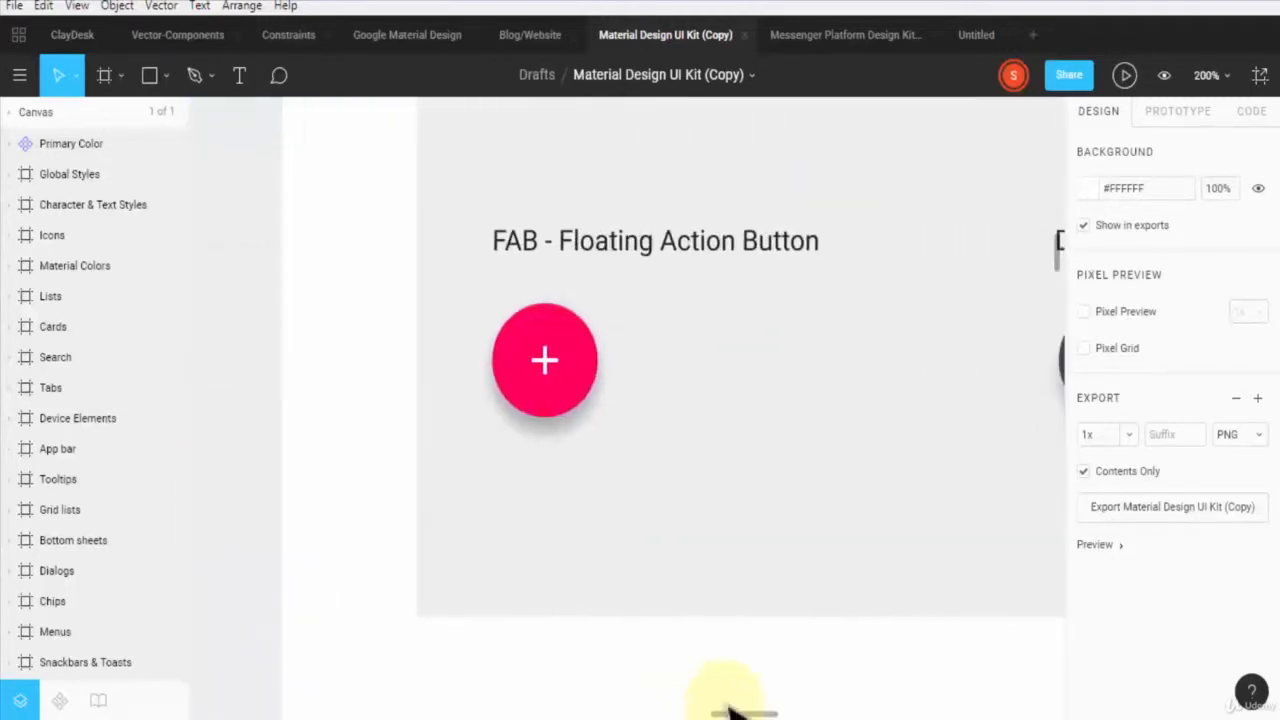
left_click(590, 385)
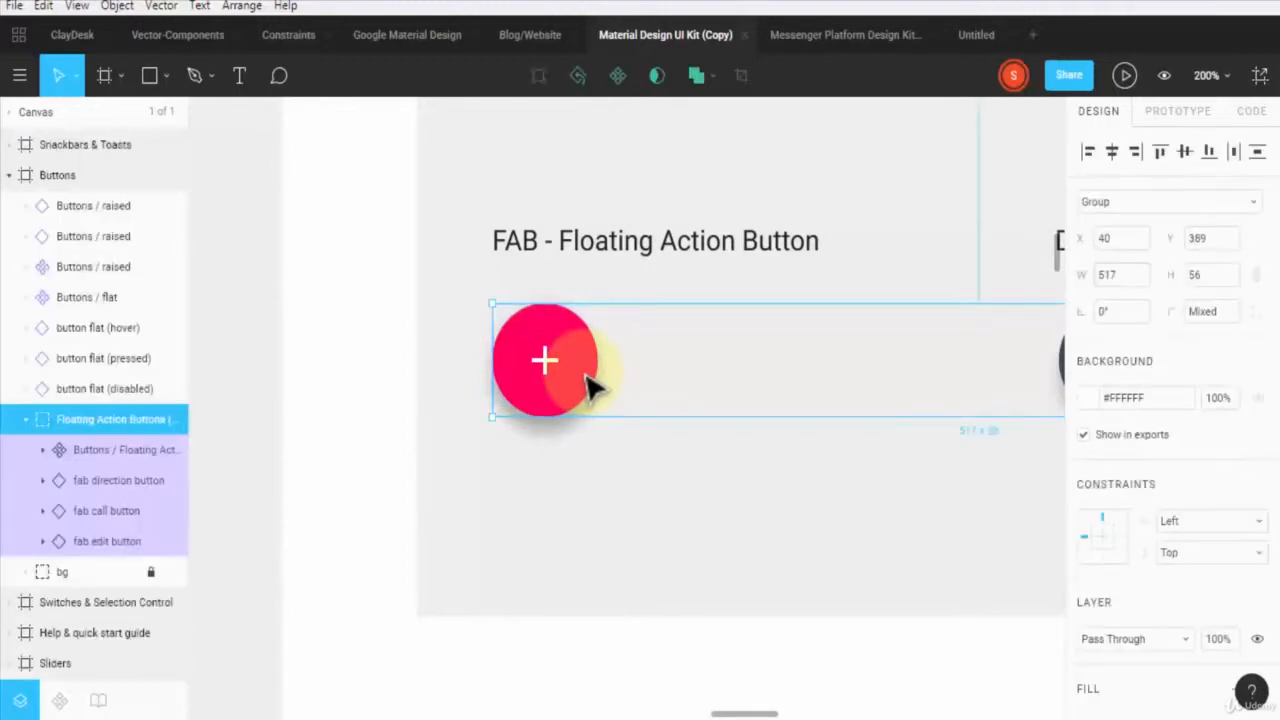
double_click(590, 385)
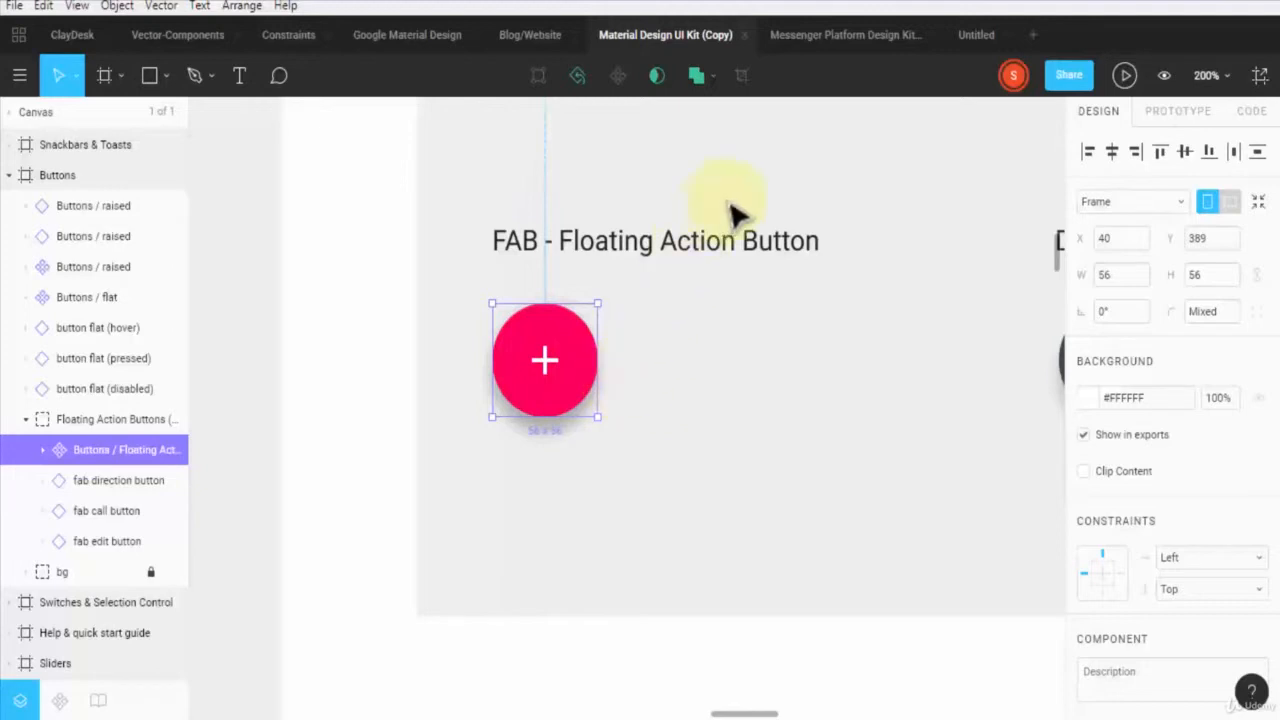
- Paste the floating action button into the Untitled file's iPhone 8 frame and move it to the lower centre, about X 159, Y 541
left_click(975, 34)
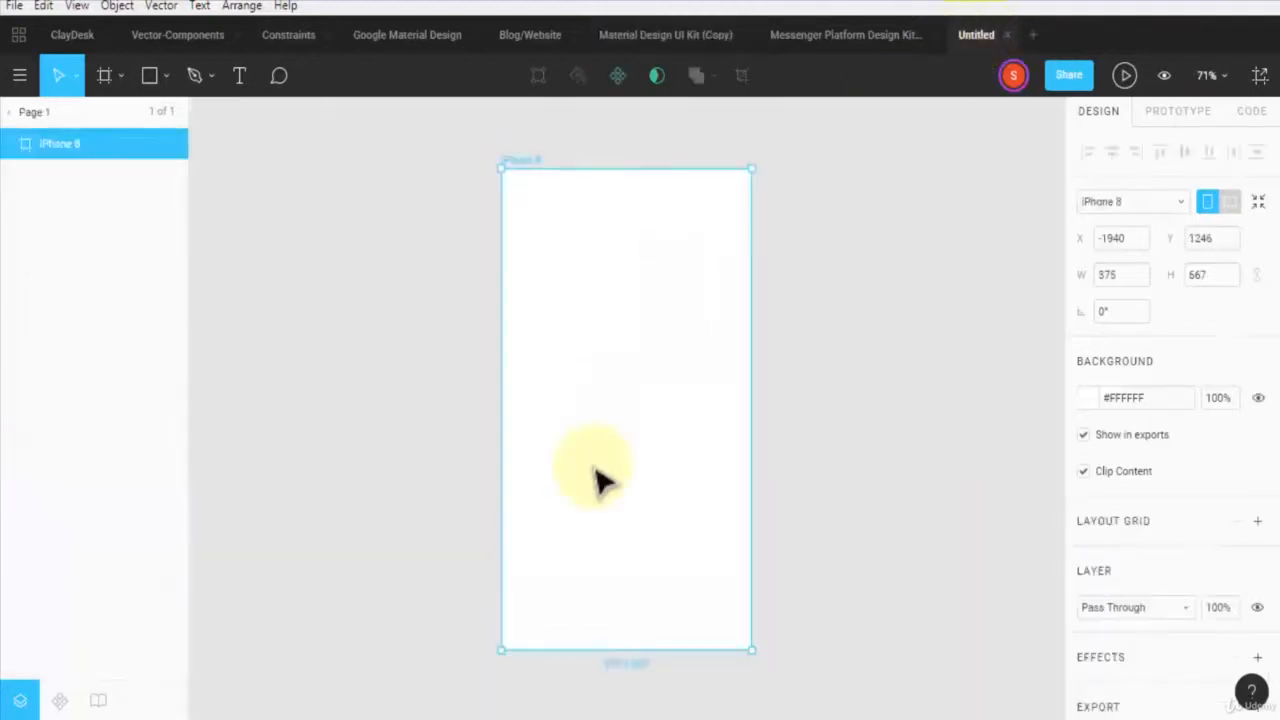
key("ctrl+v")
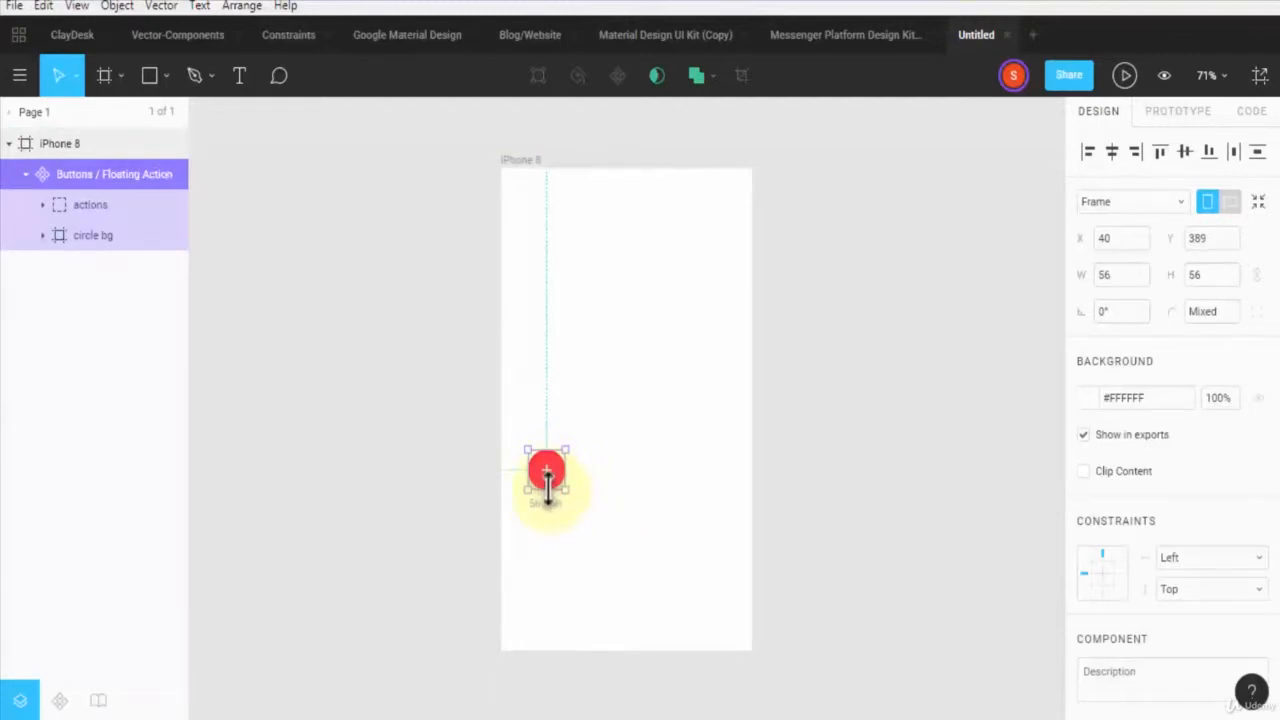
left_click_drag(548, 468, 625, 578)
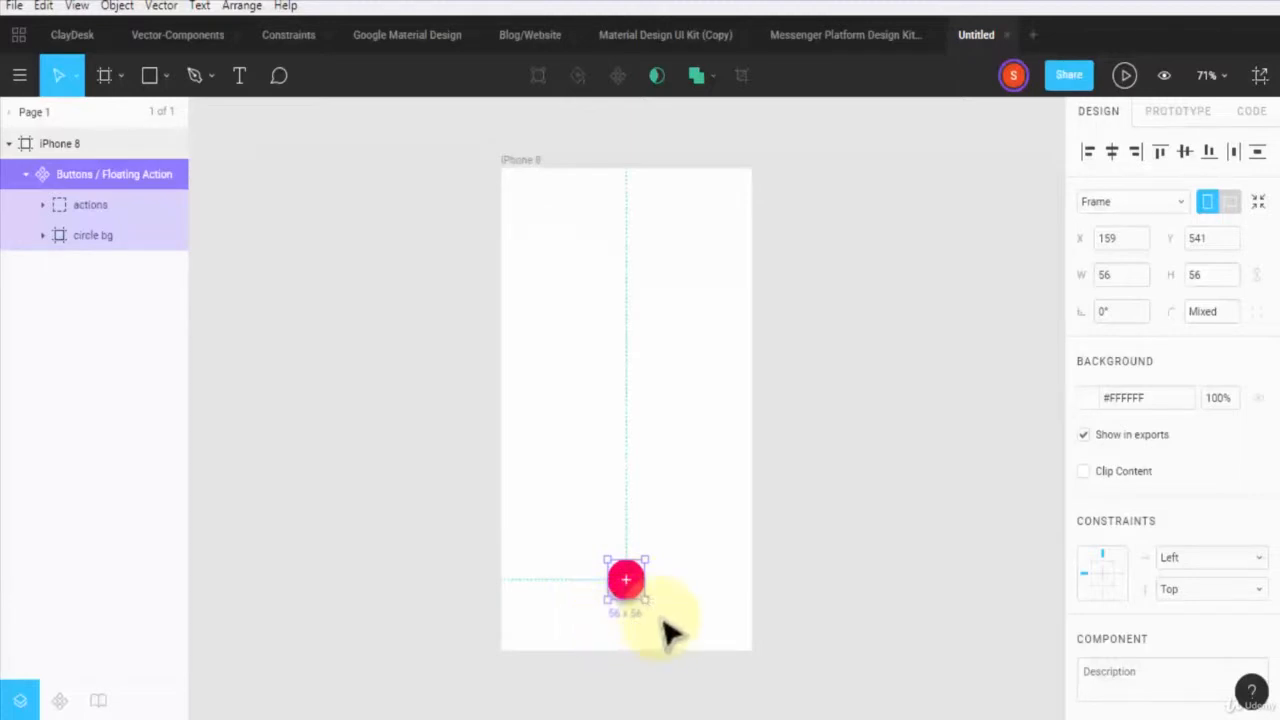
- Examine the floating action button's layers, including the icons in the actions group and the Accent Color ellipse in circle bg
left_click(87, 205)
left_click(43, 206)
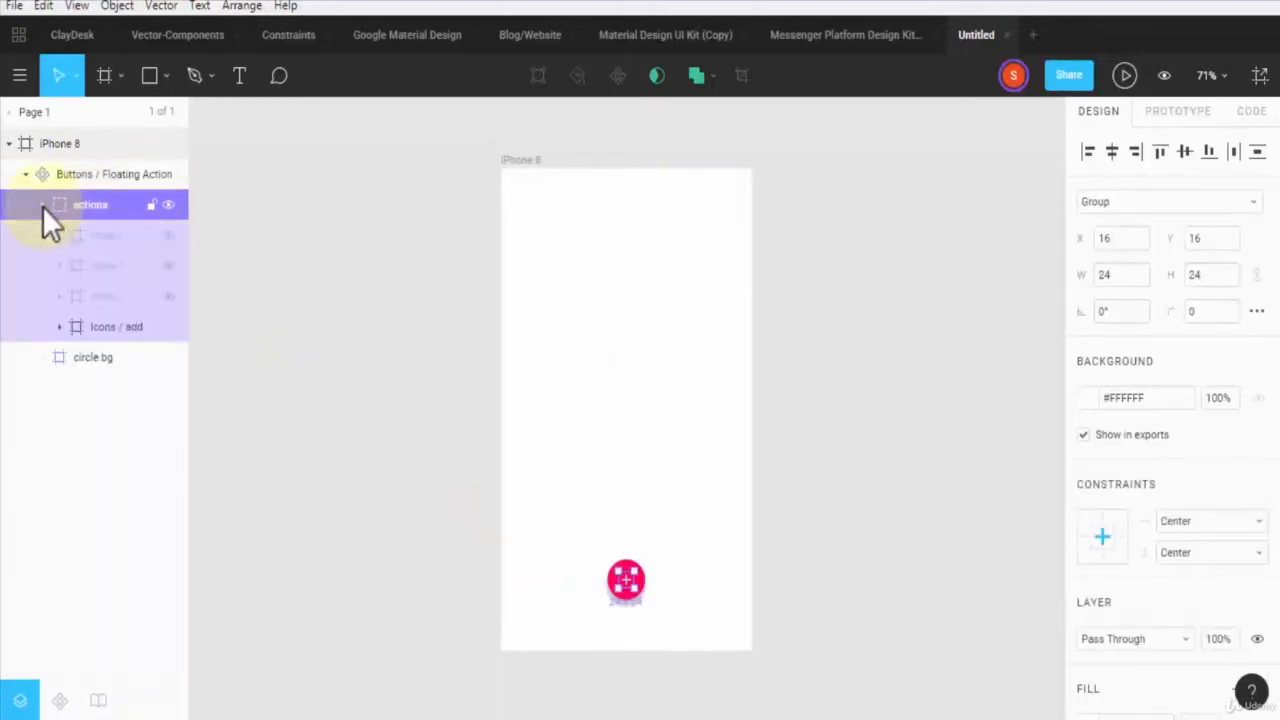
left_click(101, 234)
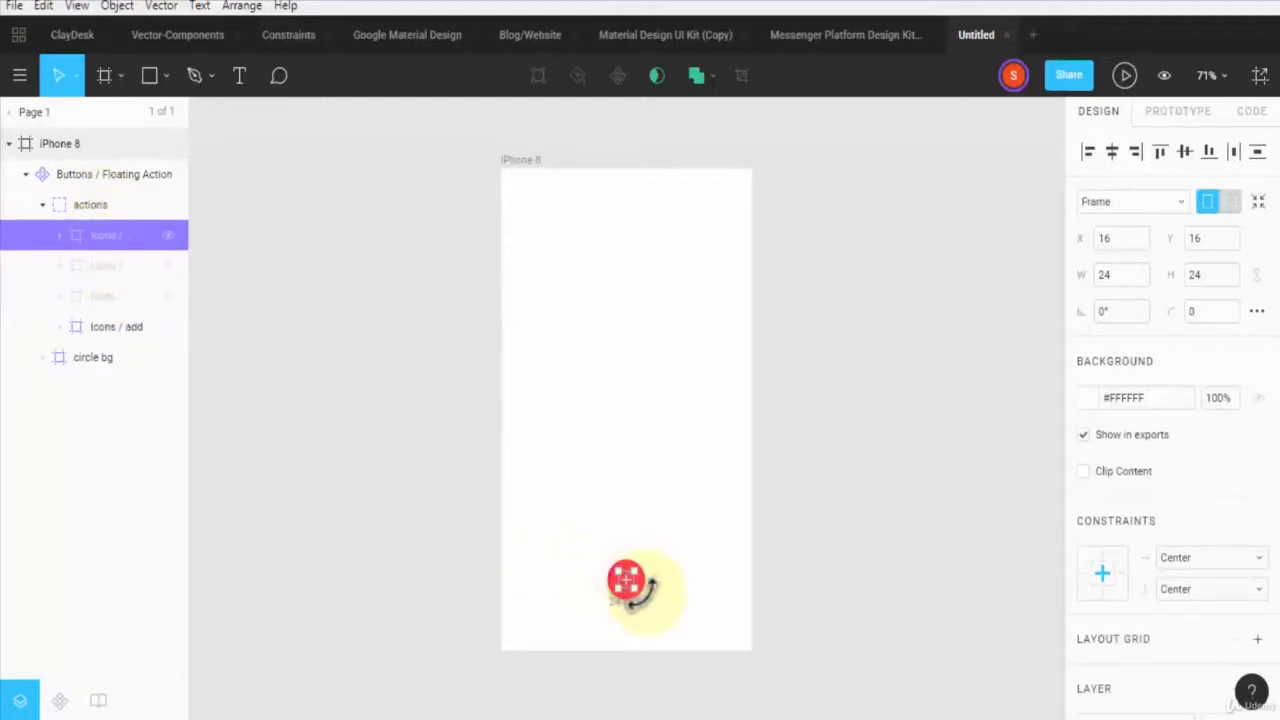
left_click(105, 266)
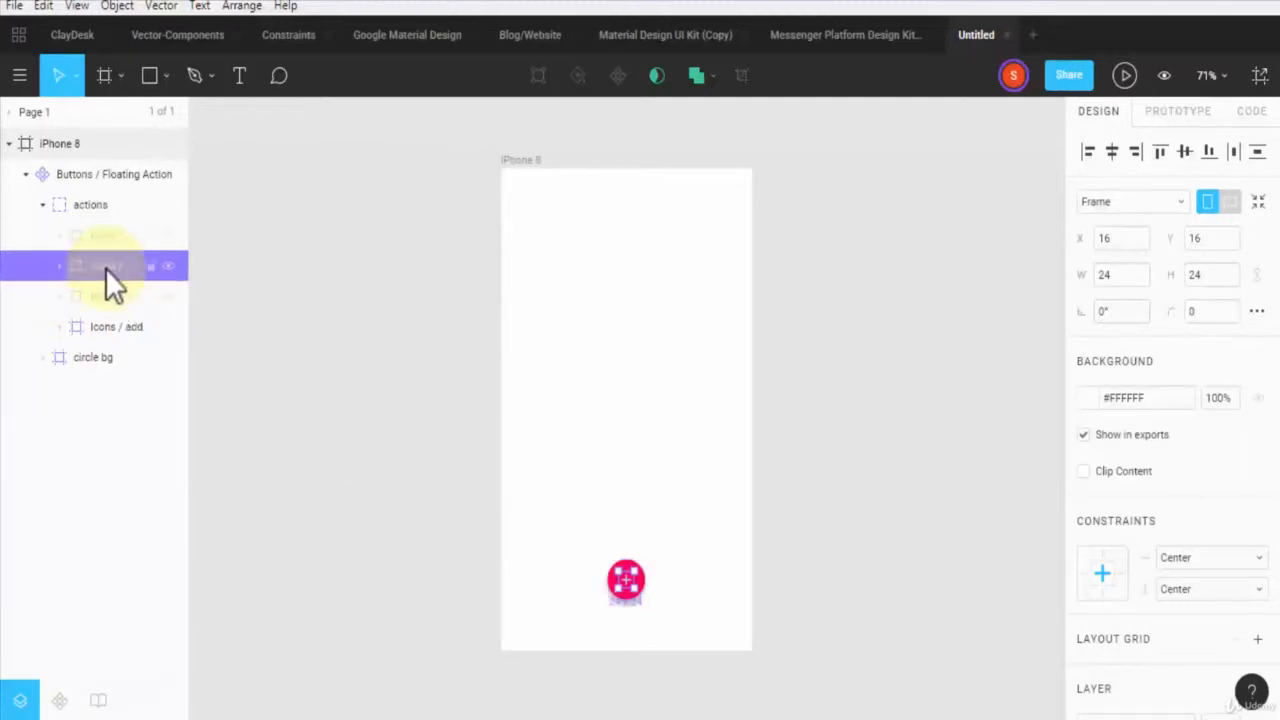
left_click(90, 322)
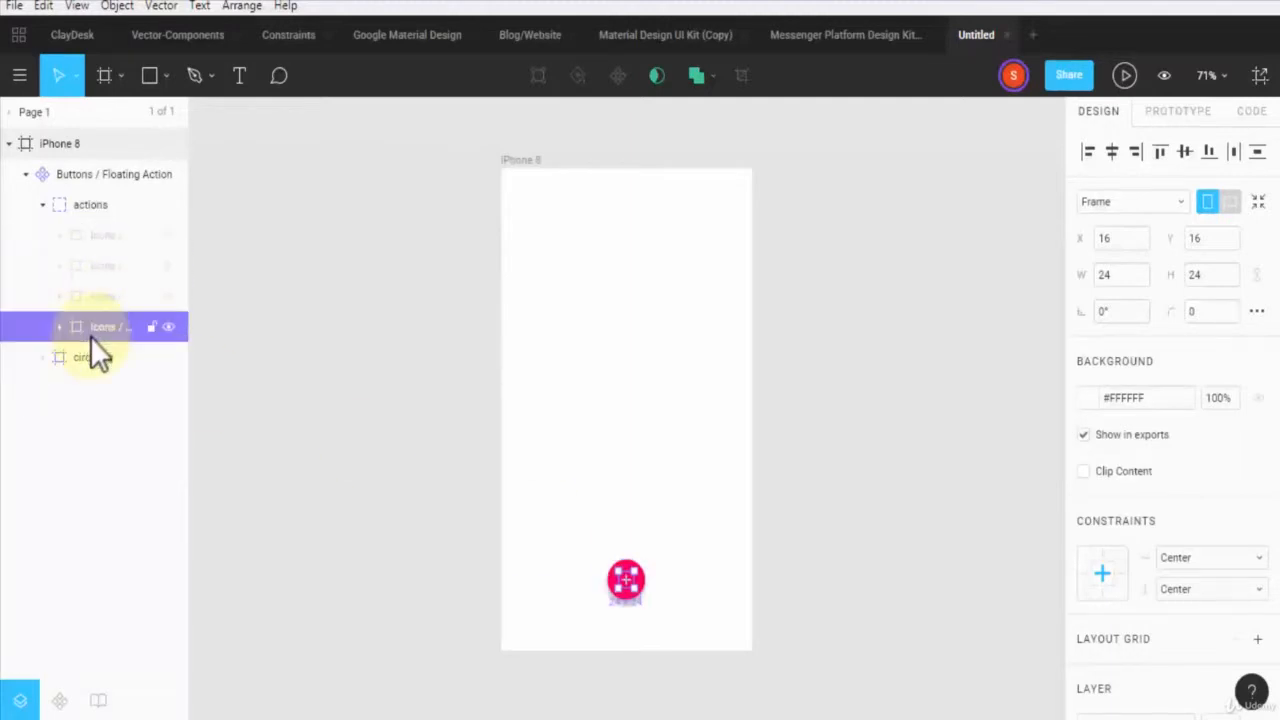
left_click(42, 357)
left_click(105, 387)
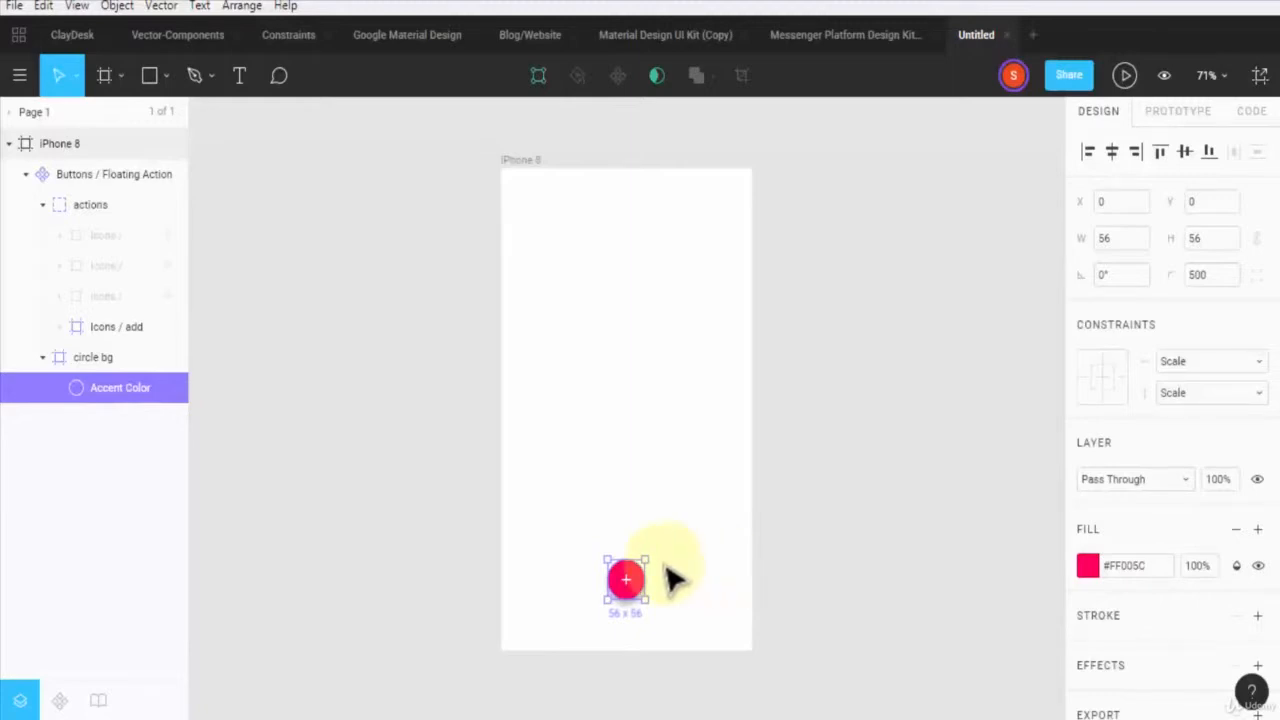
left_click(8, 144)
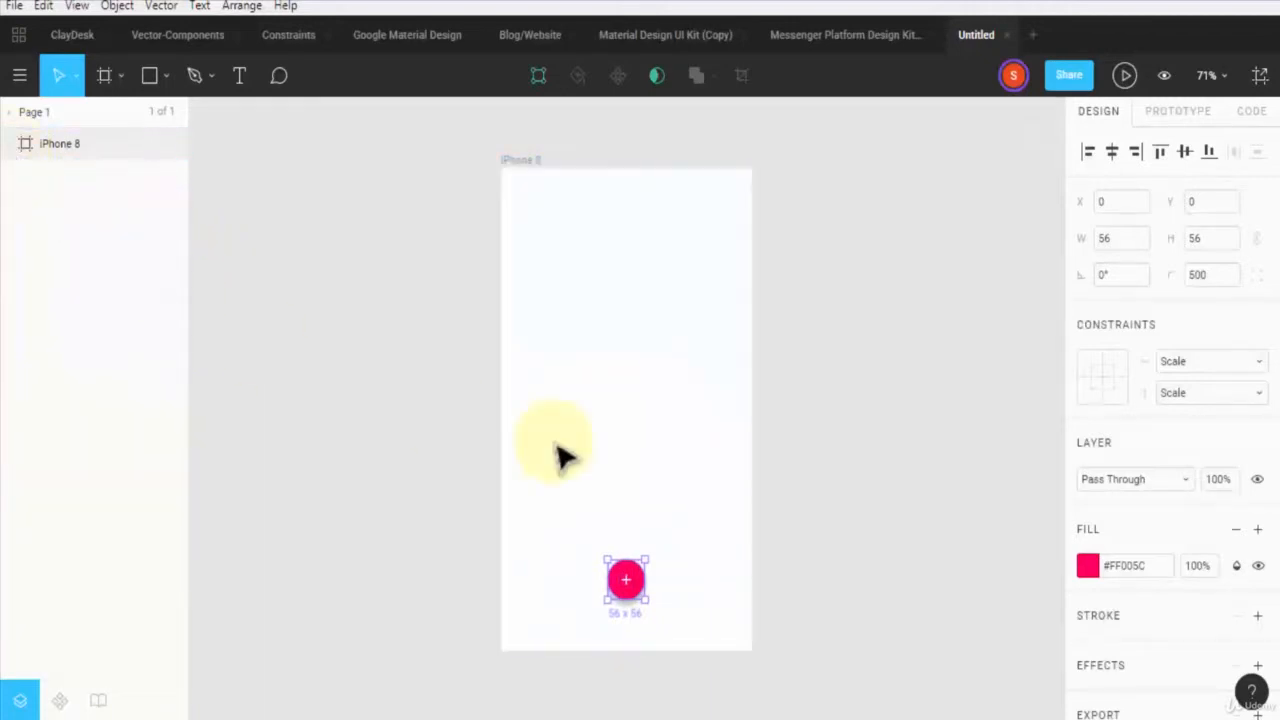
- Select and copy the hover version of the raised button in the Material Design UI Kit (Copy) file
left_click(686, 37)
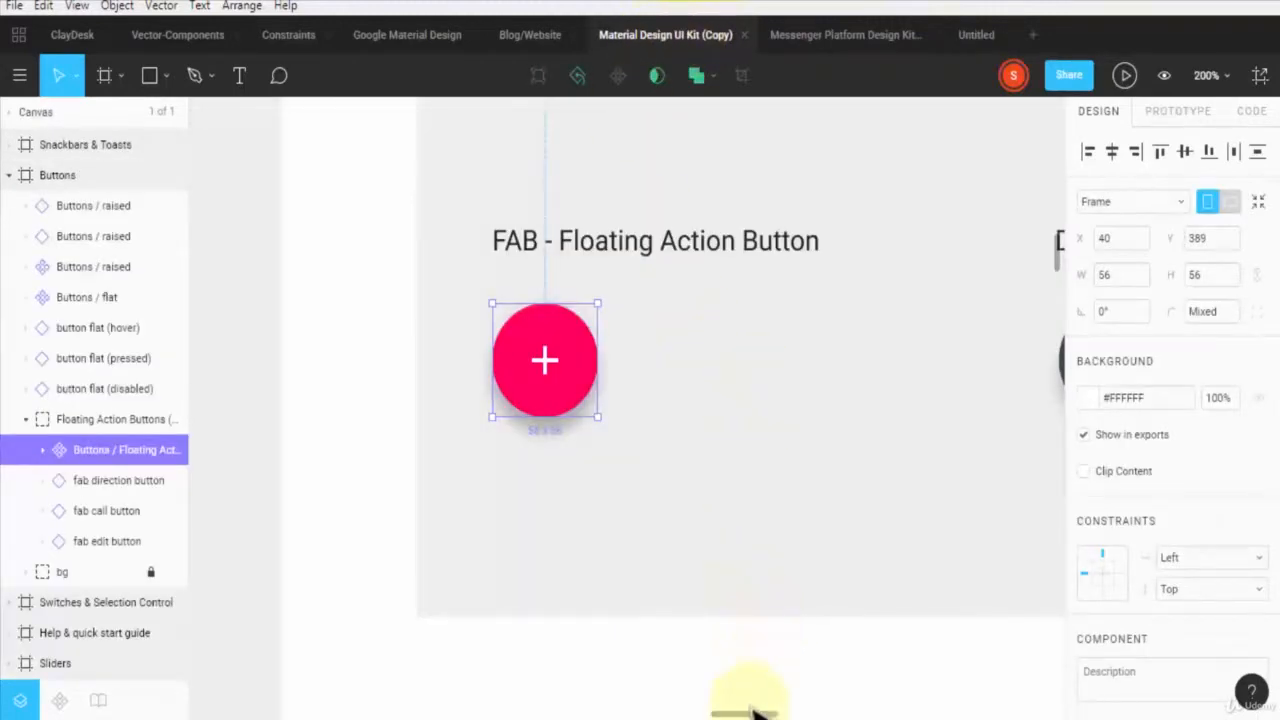
left_click_drag(755, 713, 803, 713)
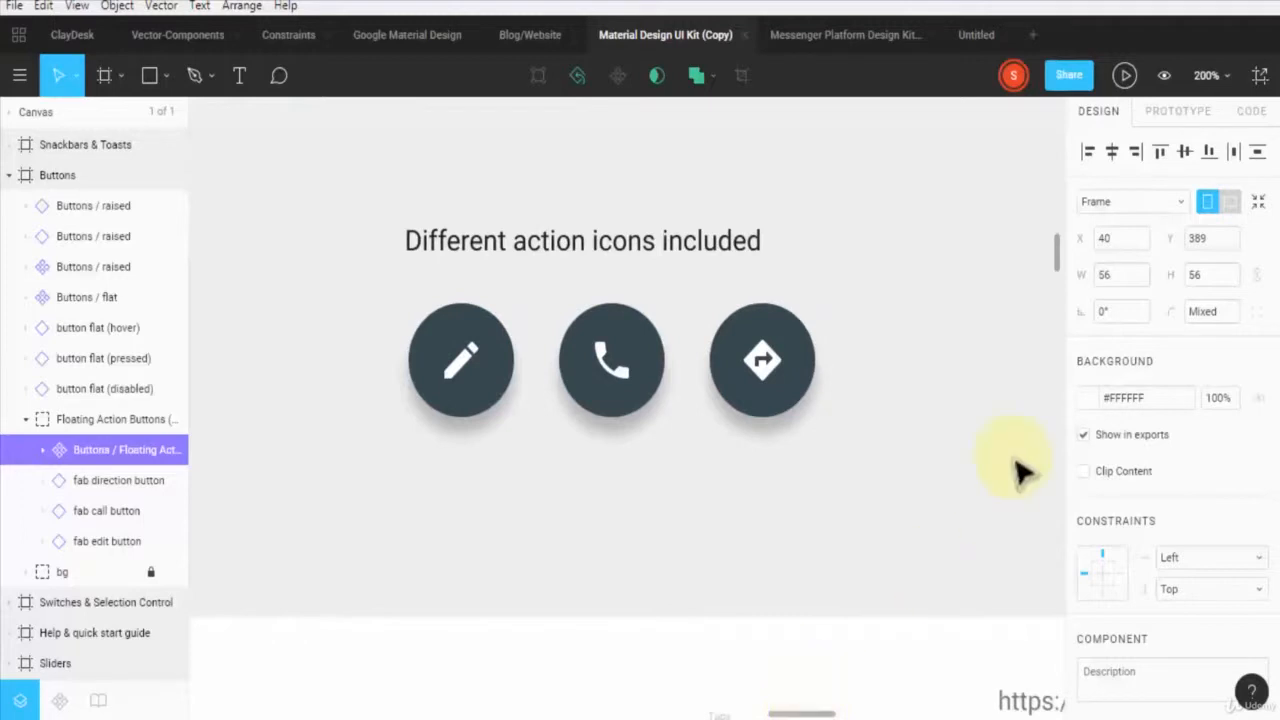
left_click_drag(1062, 265, 1063, 234)
left_click(523, 488)
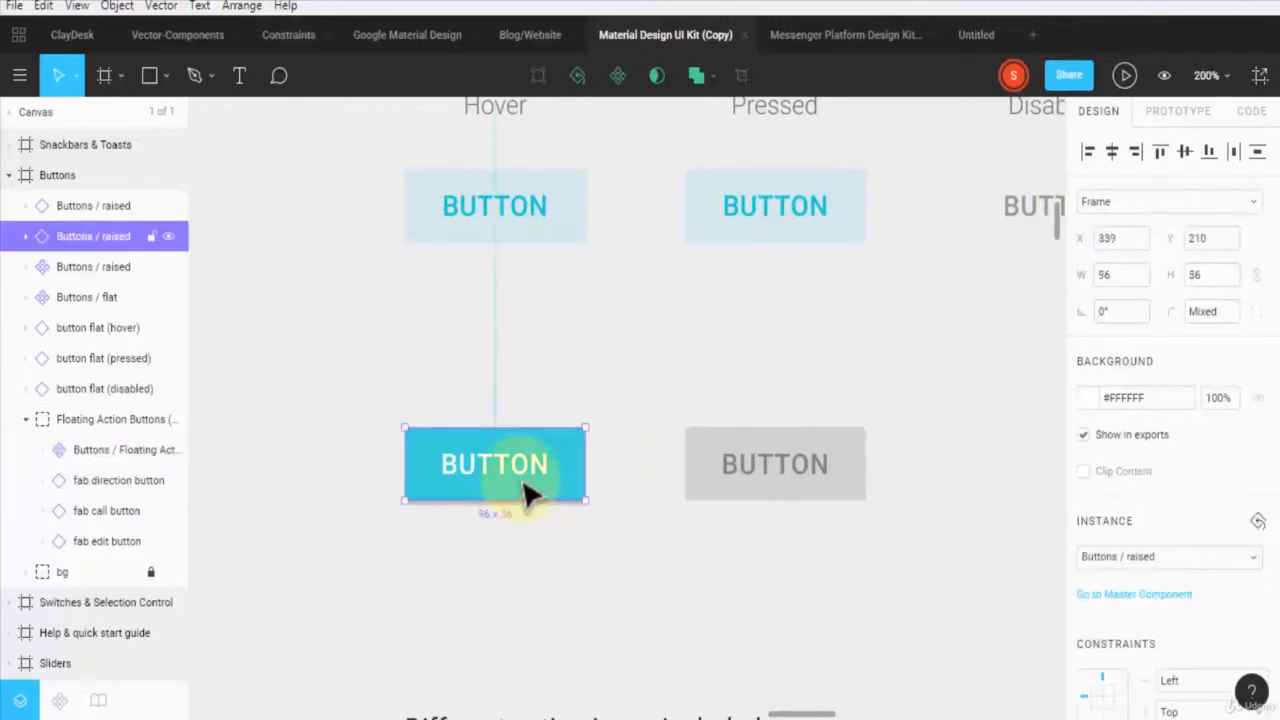
- Paste the raised button into the Untitled file's iPhone 8 frame and centre it above the floating button, about X 139, Y 460
left_click(976, 36)
left_click(637, 491)
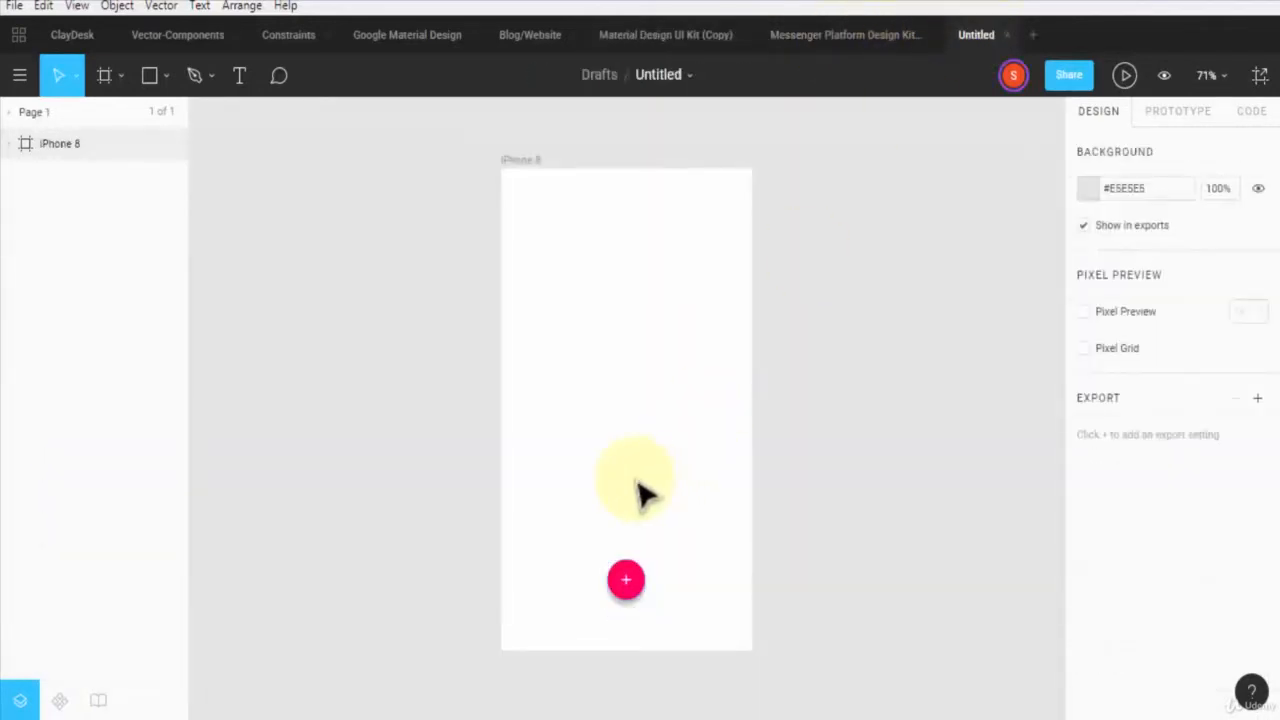
key("ctrl+v")
left_click_drag(620, 420, 622, 523)
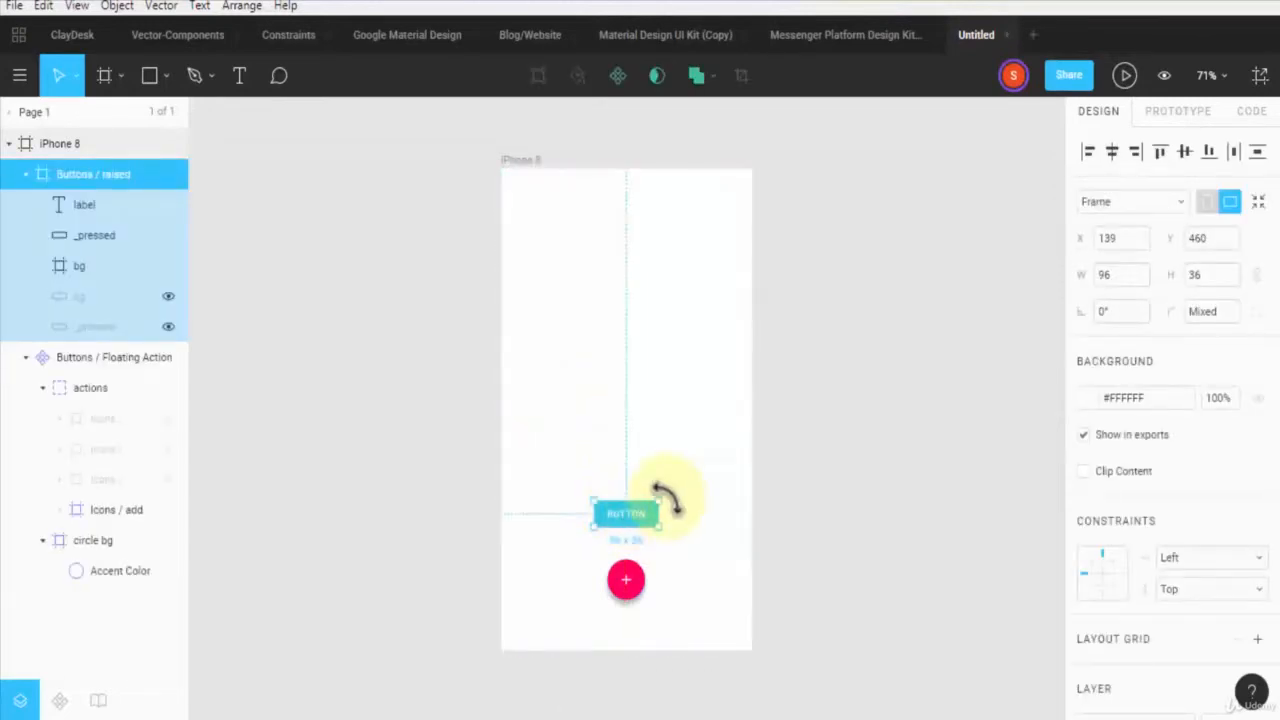
- Enlarge the raised button from its centre to about 160 x 60 and move it slightly up within the iPhone 8 frame
left_click_drag(662, 497, 680, 491)
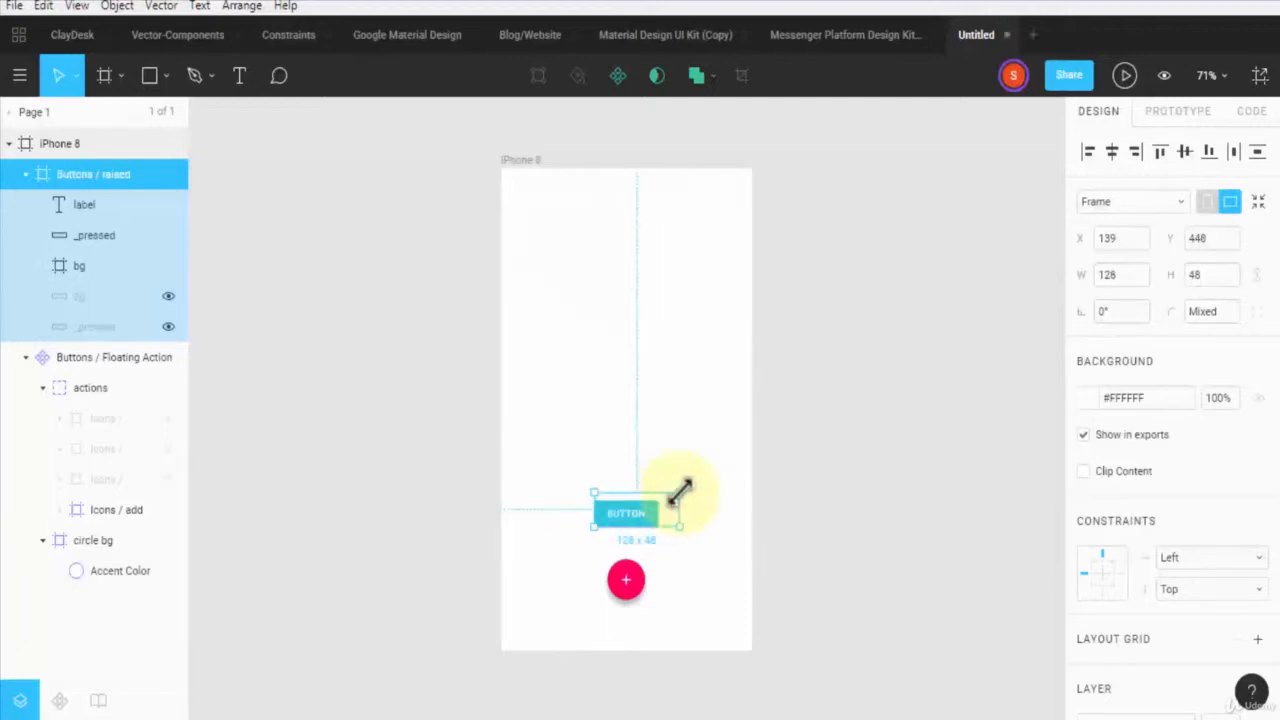
key("alt")
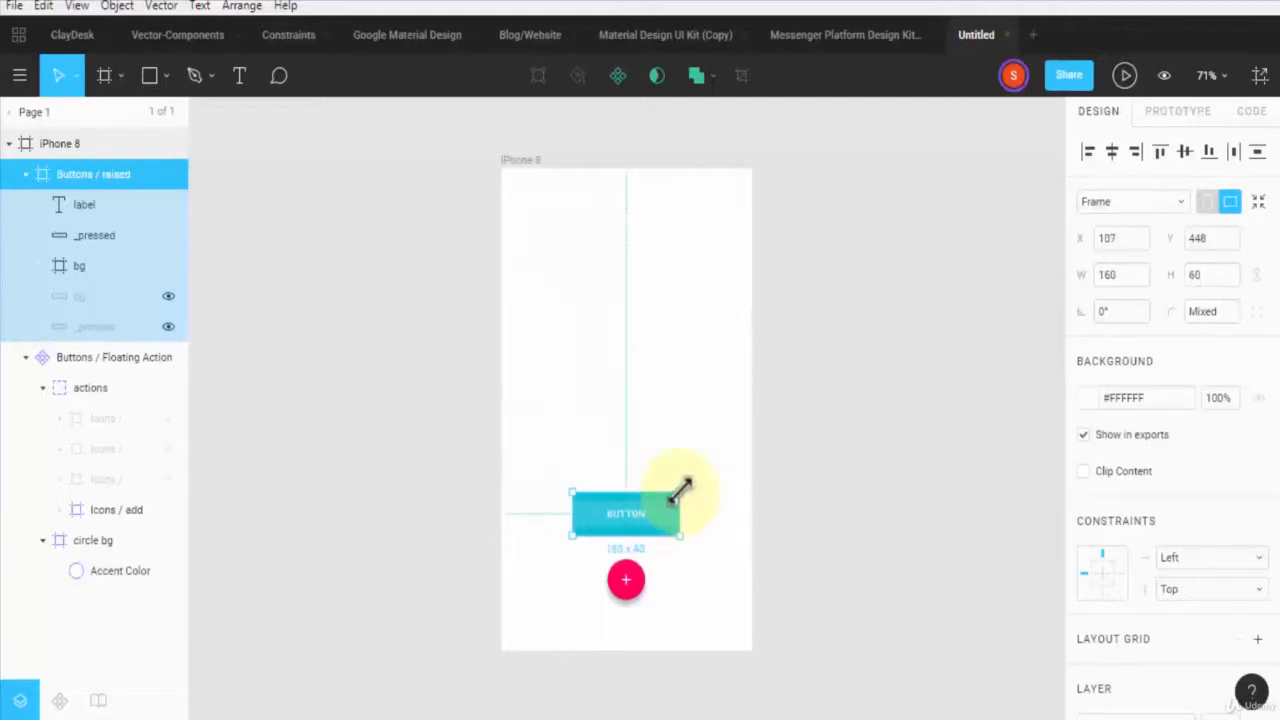
left_click_drag(605, 526, 606, 514)
left_click(622, 453)
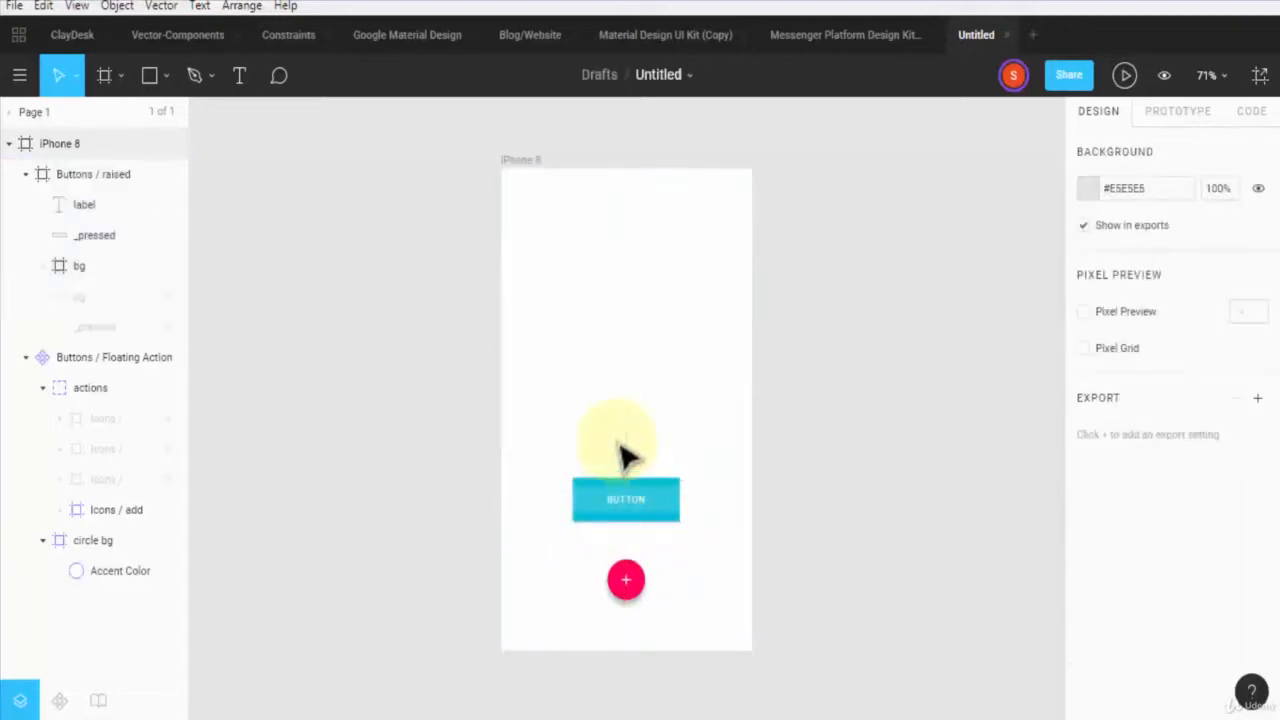
- In the Messenger Platform Design Kit file, move the iOS Container Root screen to about X 226, Y 1038 and copy it
left_click(858, 33)
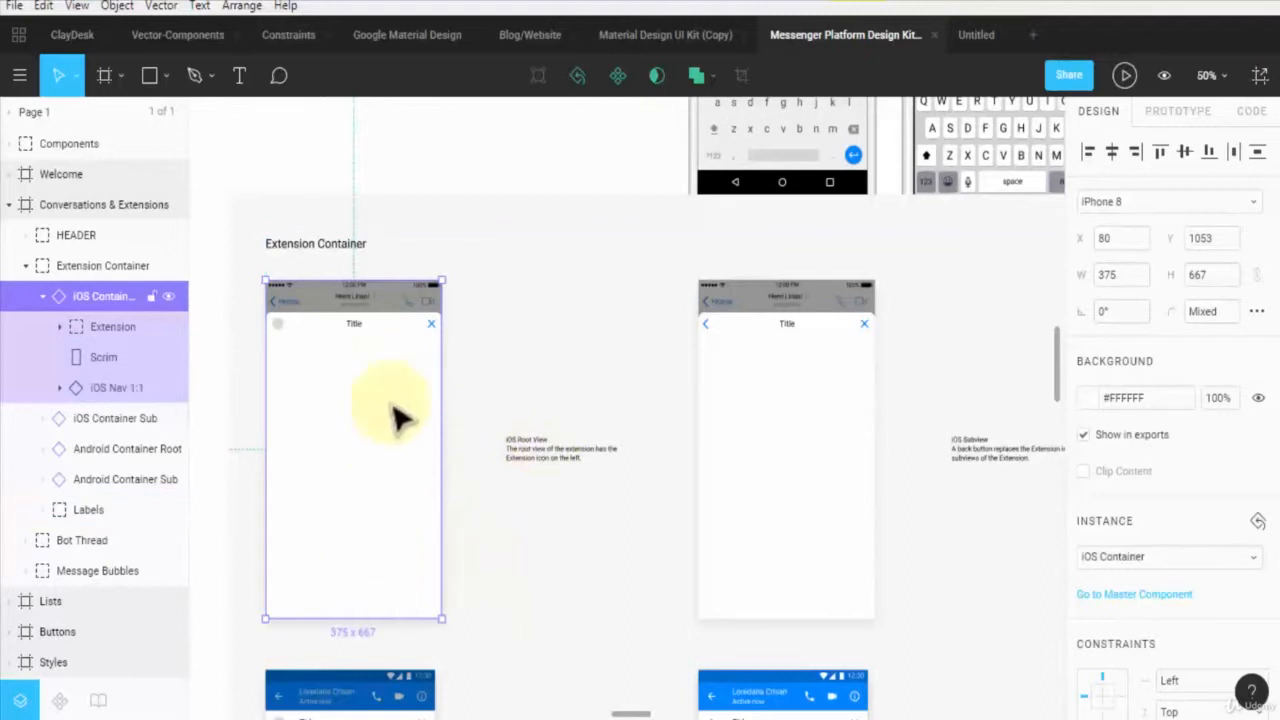
scroll(527, 425, "up", 1)
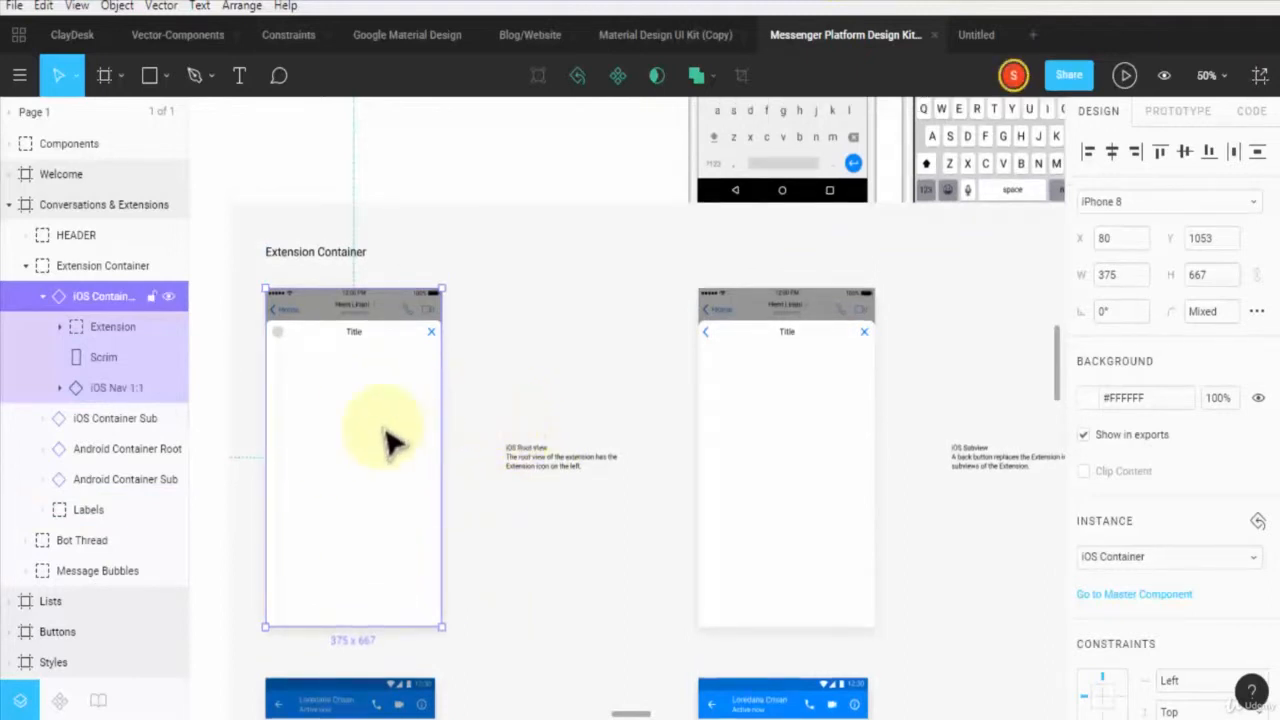
left_click_drag(379, 448, 447, 440)
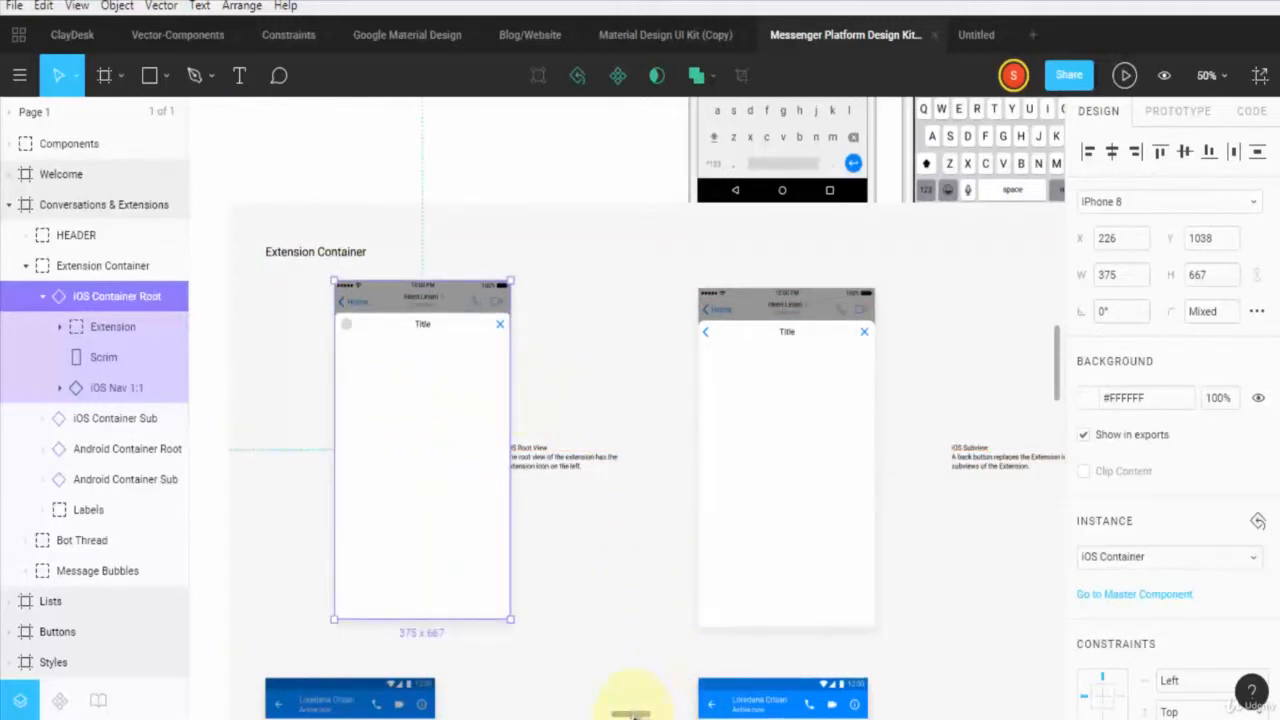
left_click_drag(630, 714, 625, 714)
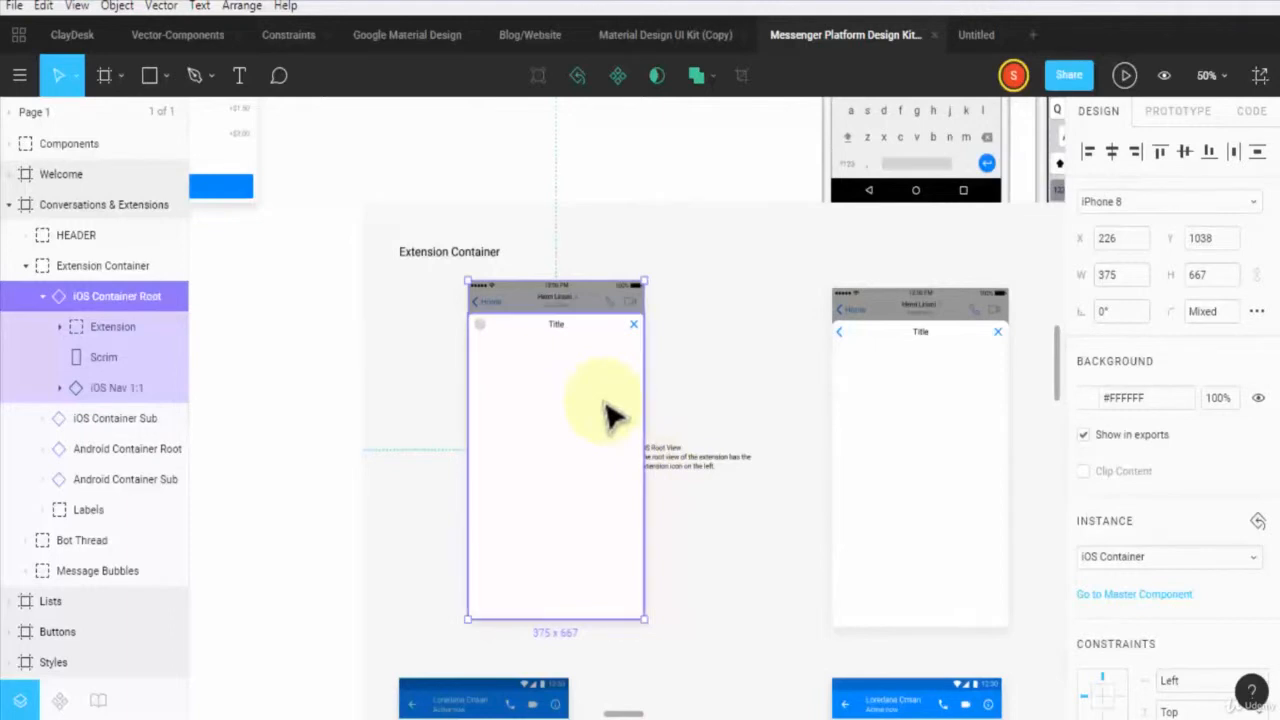
- Paste the iOS Container Root screen into the Untitled file and place it beside the iPhone 8 frame, about X -1546, Y 1246
left_click(975, 38)
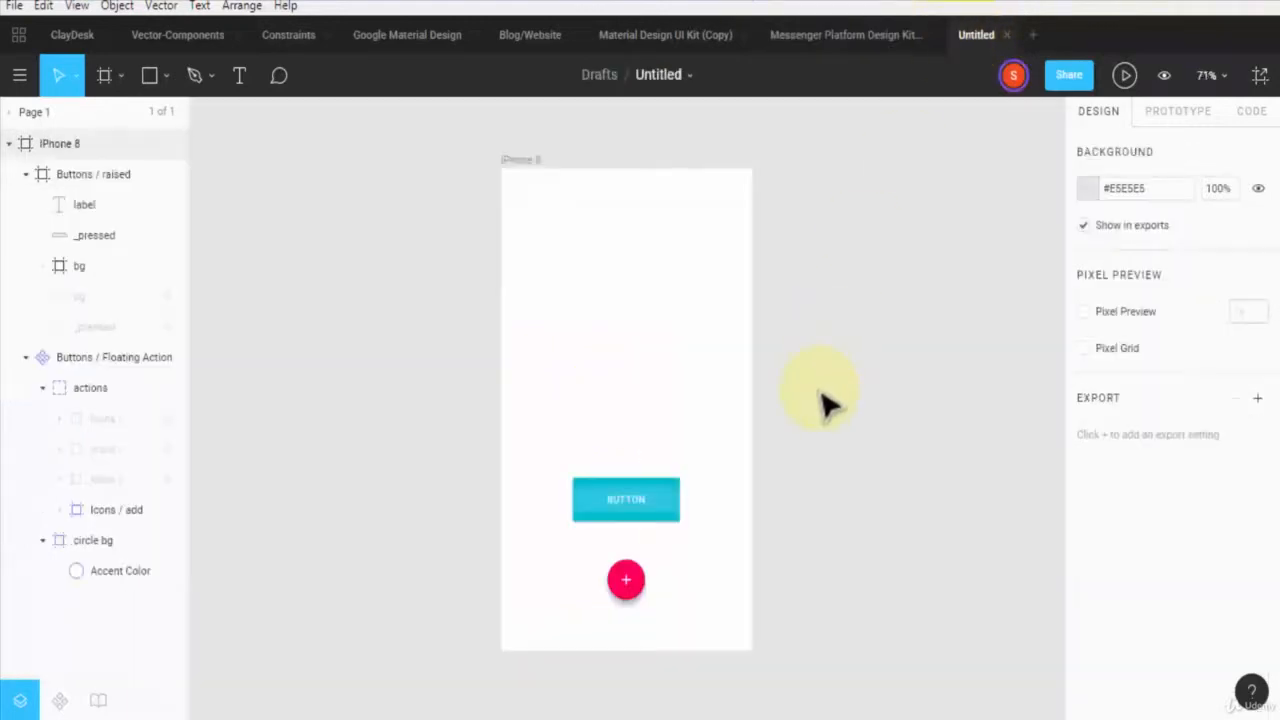
key("ctrl+v")
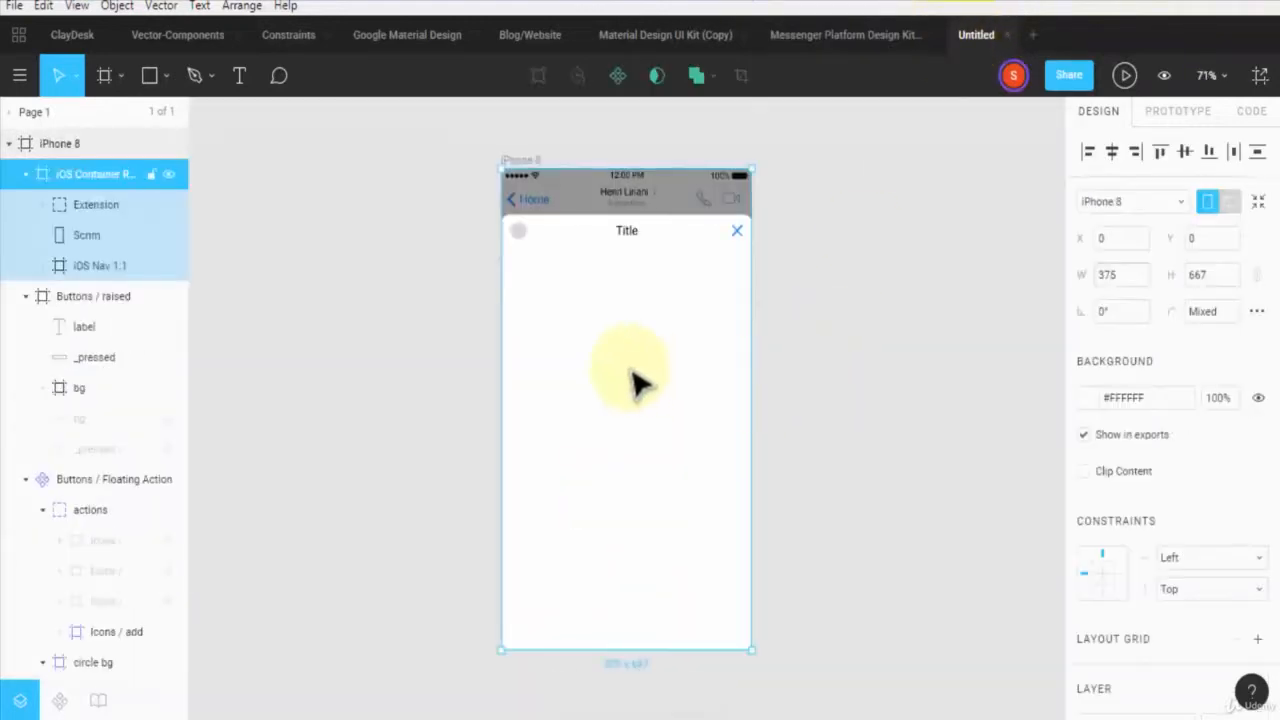
left_click_drag(634, 377, 893, 380)
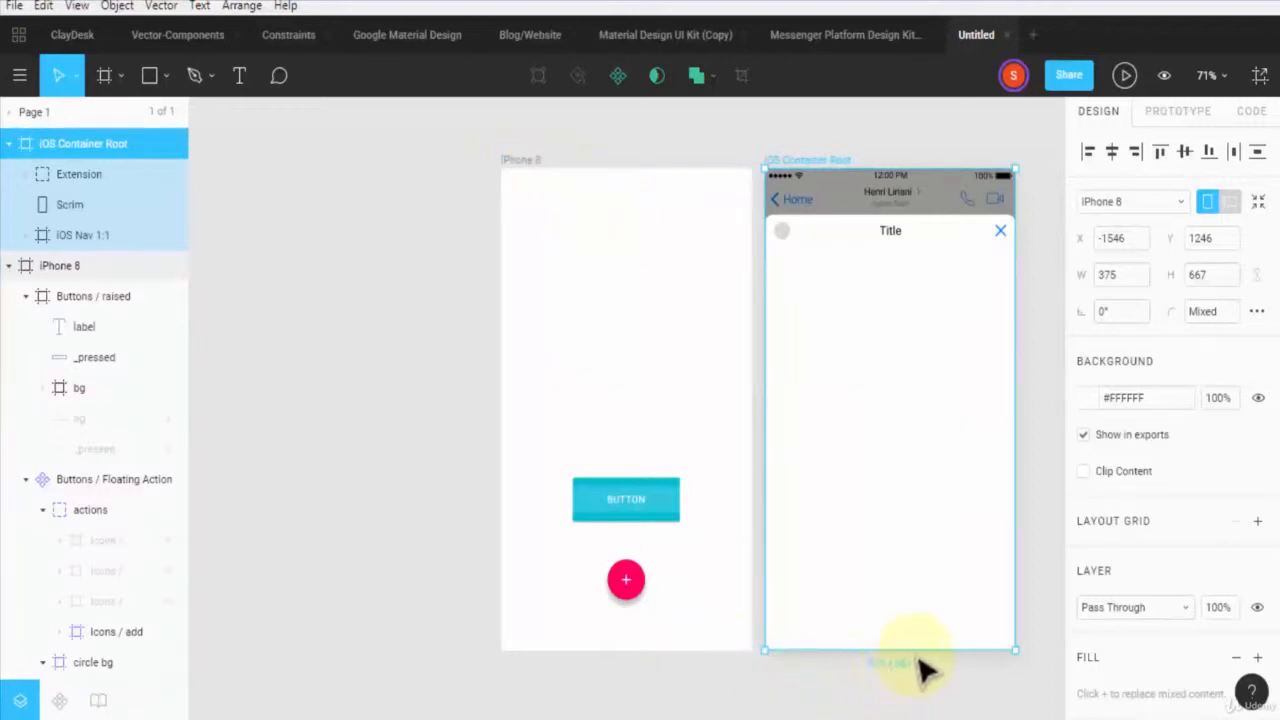
- Inspect the iPhone 8 frame with its two buttons and the adjacent iOS Container Root screen at different zoom levels
key("plus")
key("plus")
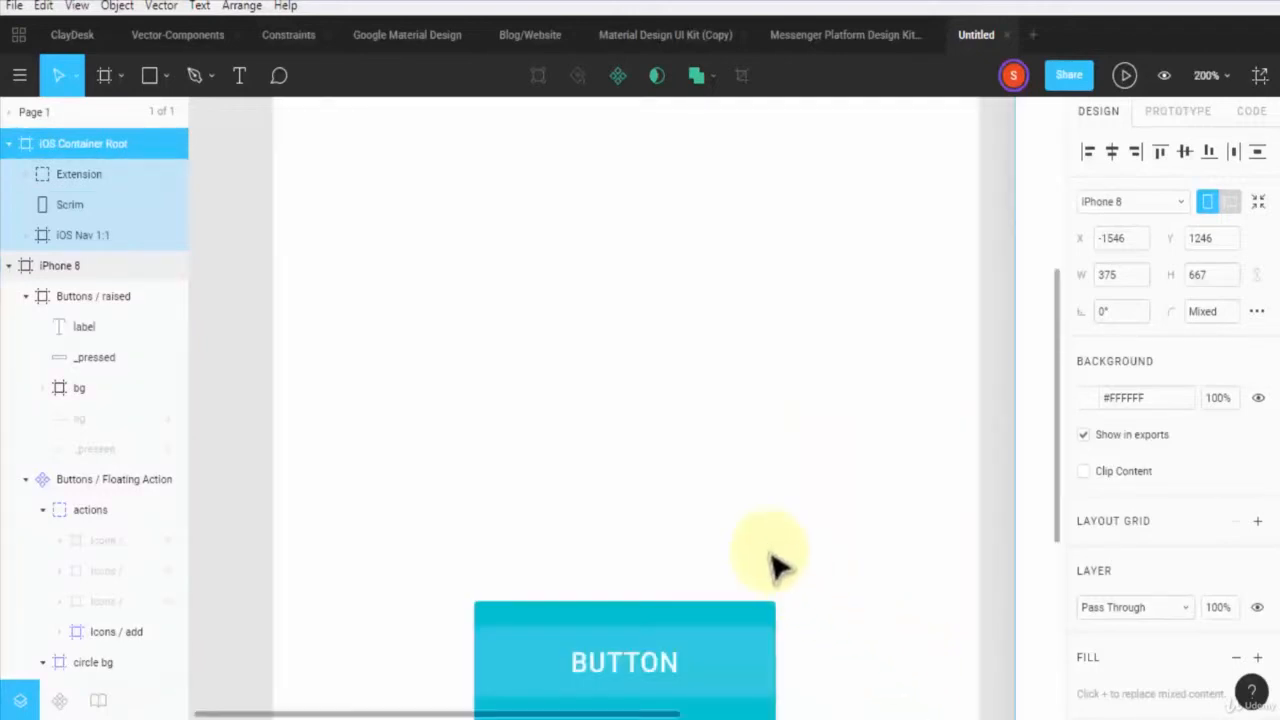
scroll(734, 543, "down", 10)
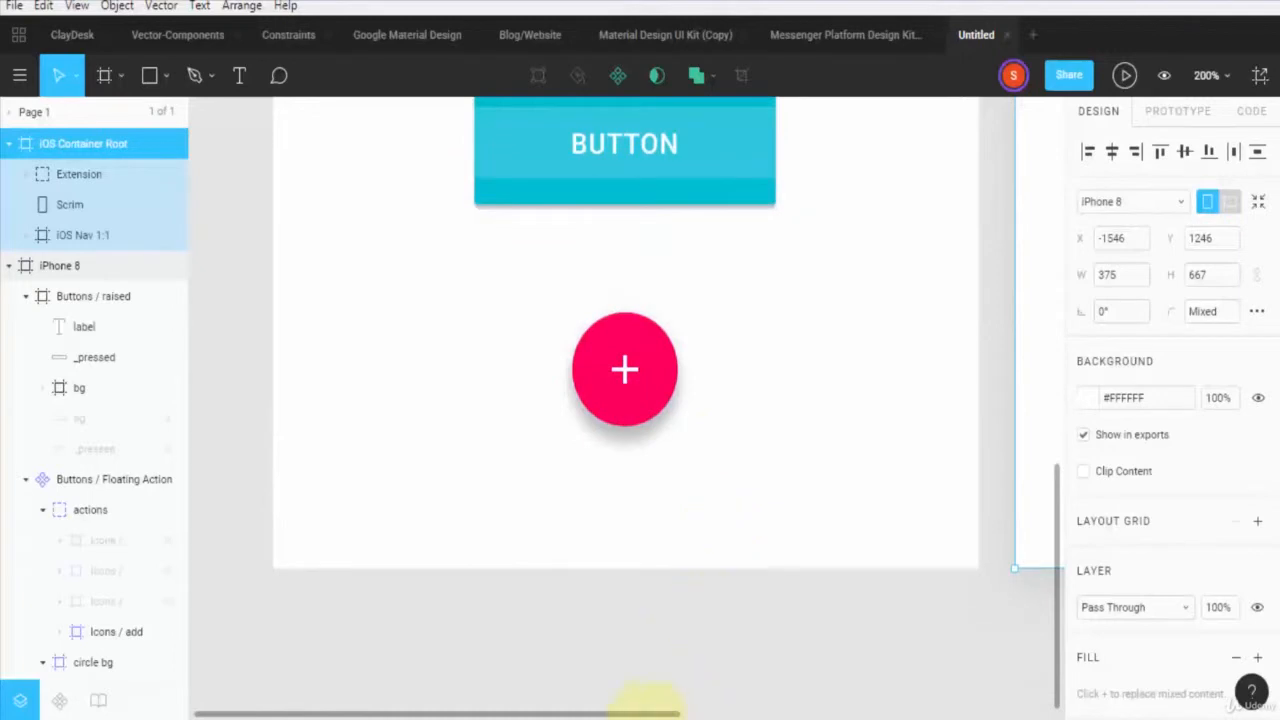
left_click_drag(648, 716, 980, 716)
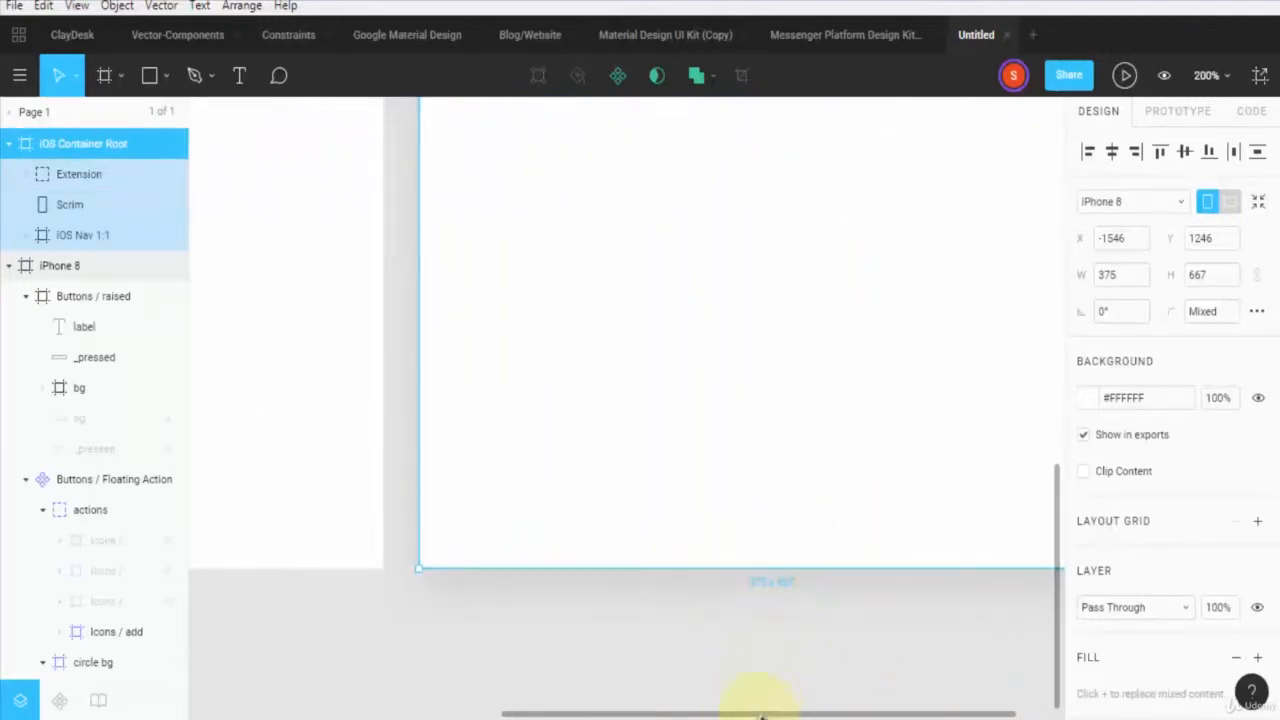
left_click_drag(760, 715, 544, 715)
left_click(470, 592)
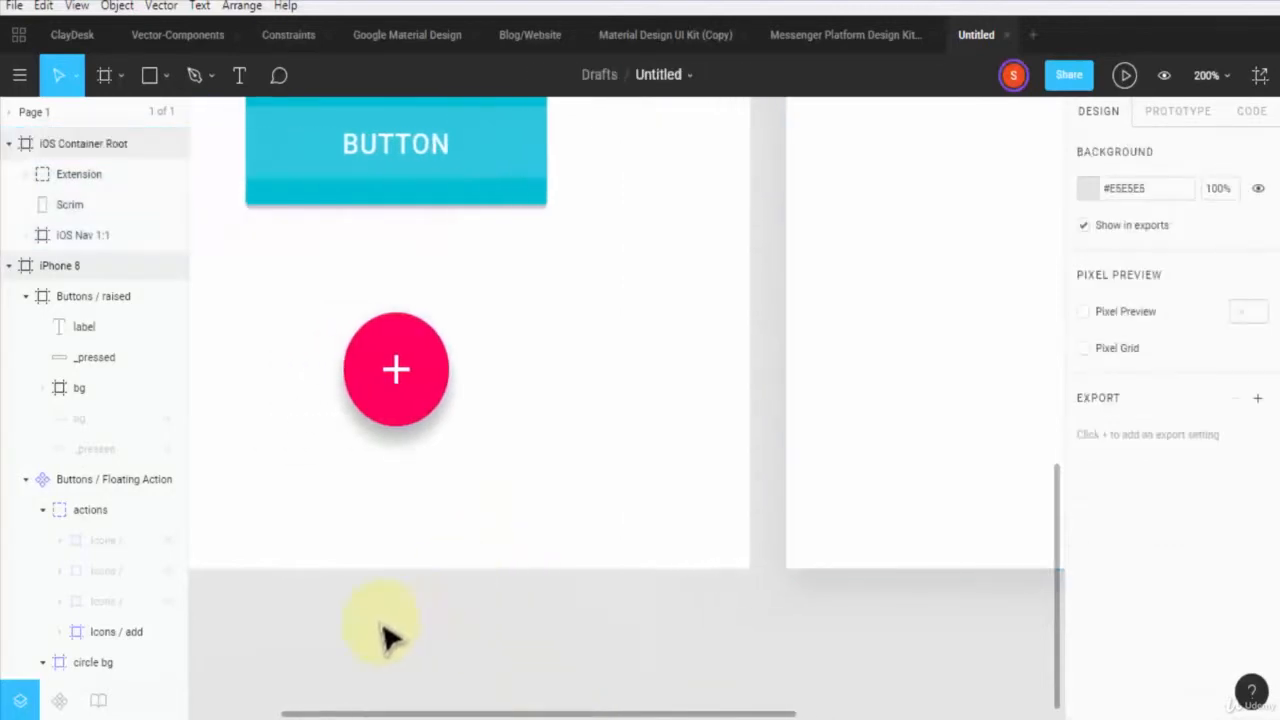
left_click_drag(398, 713, 309, 713)
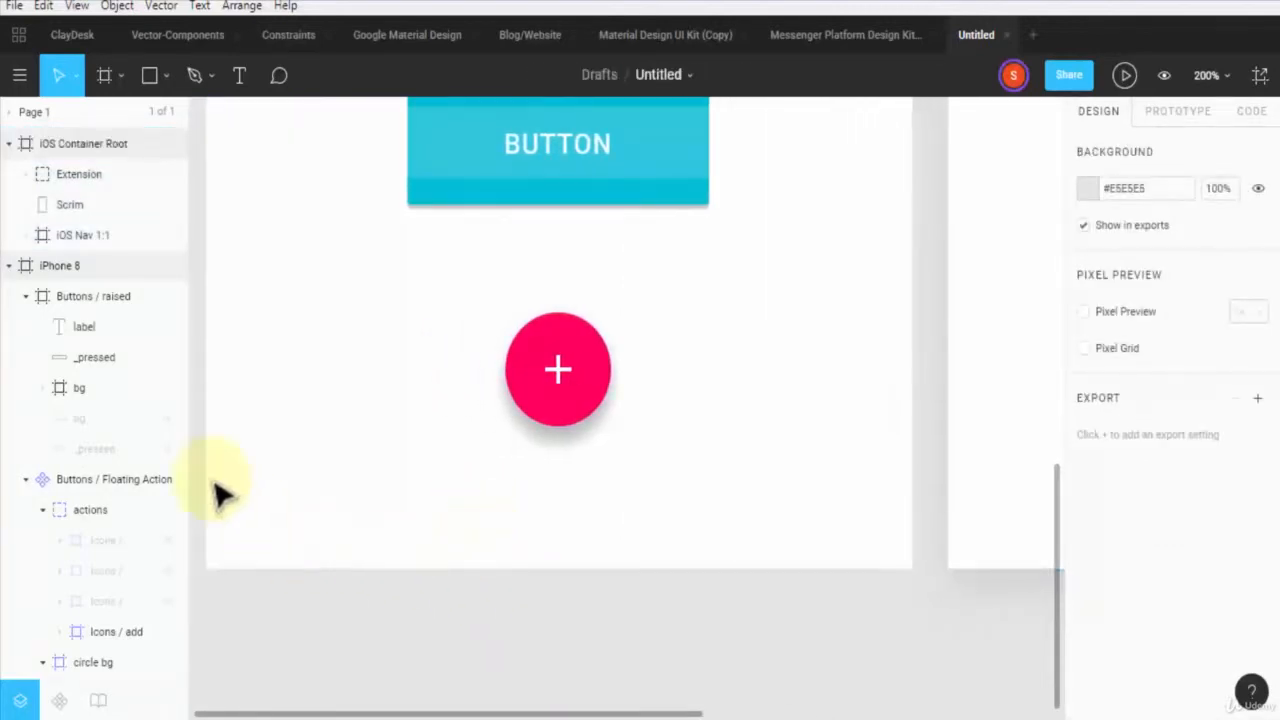
left_click(70, 146)
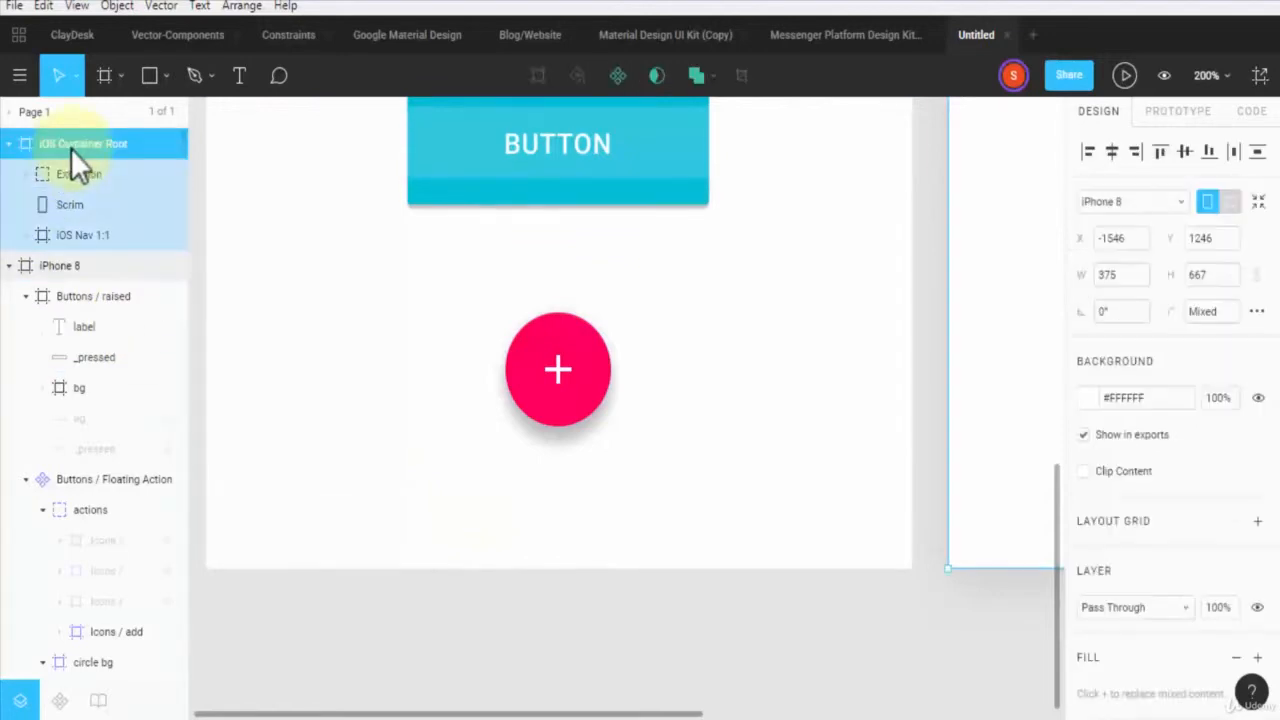
left_click(62, 266)
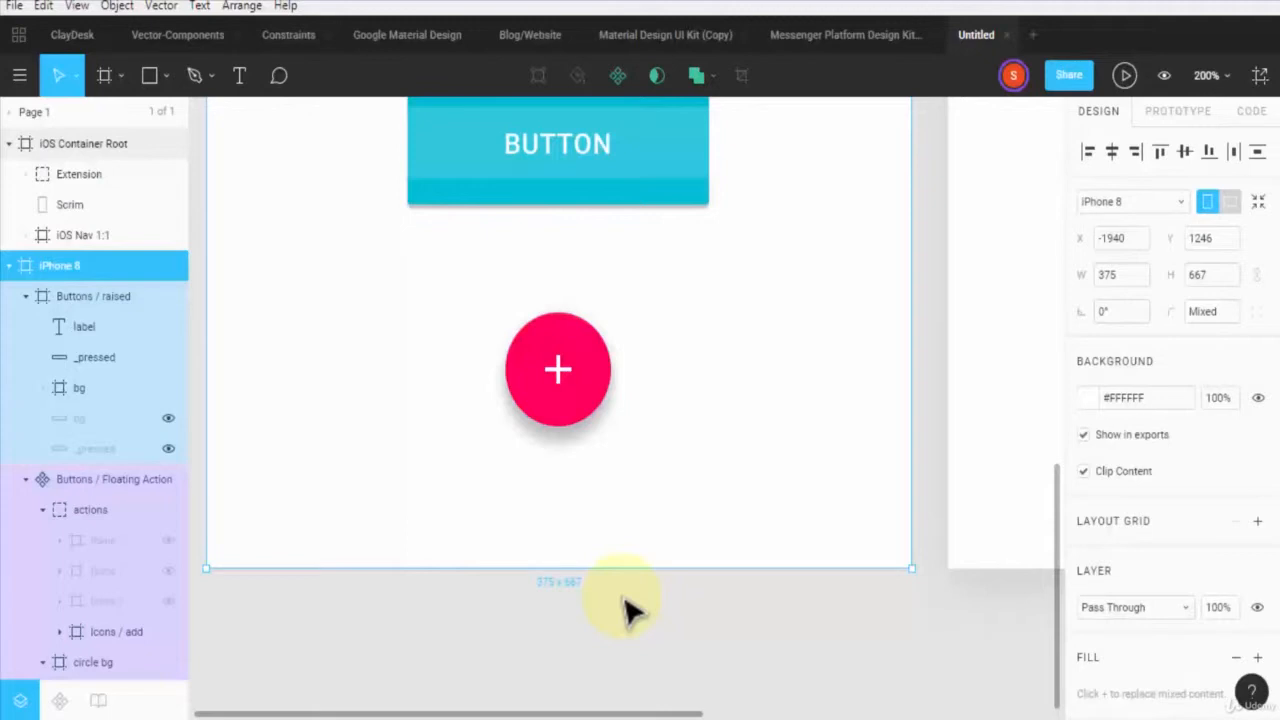
key("minus")
key("minus")
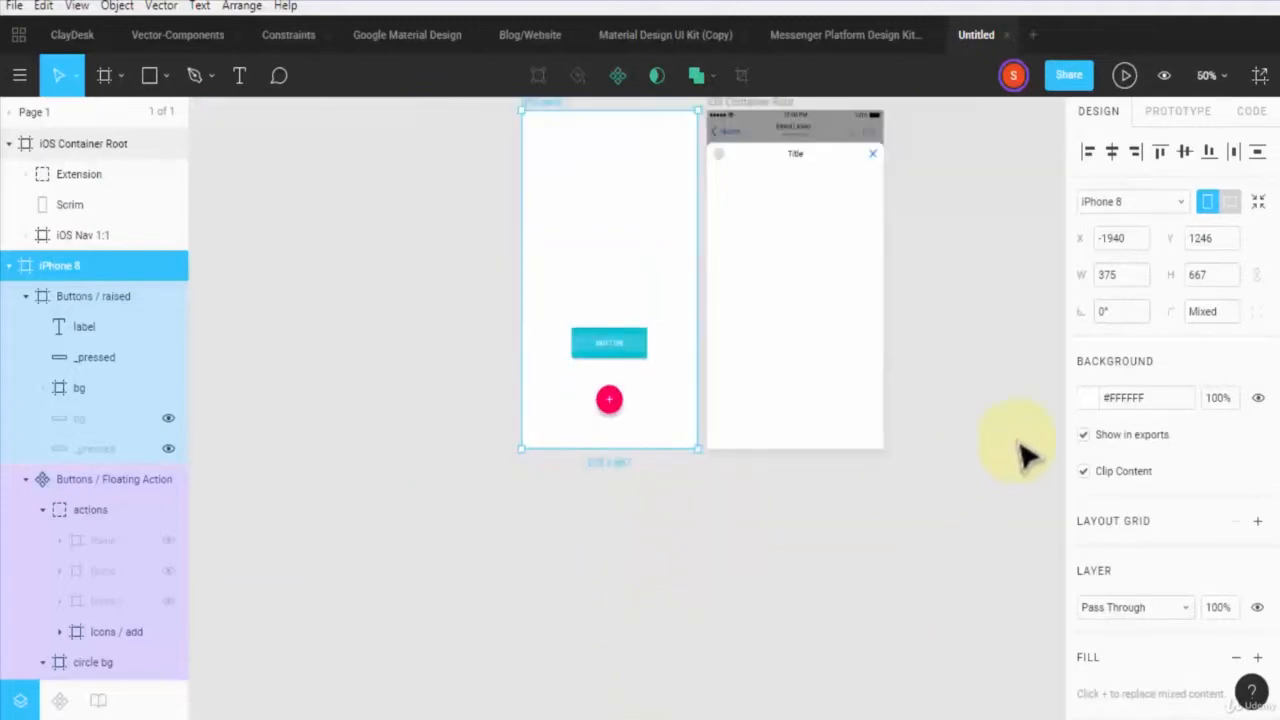
scroll(1027, 455, "up", 2)
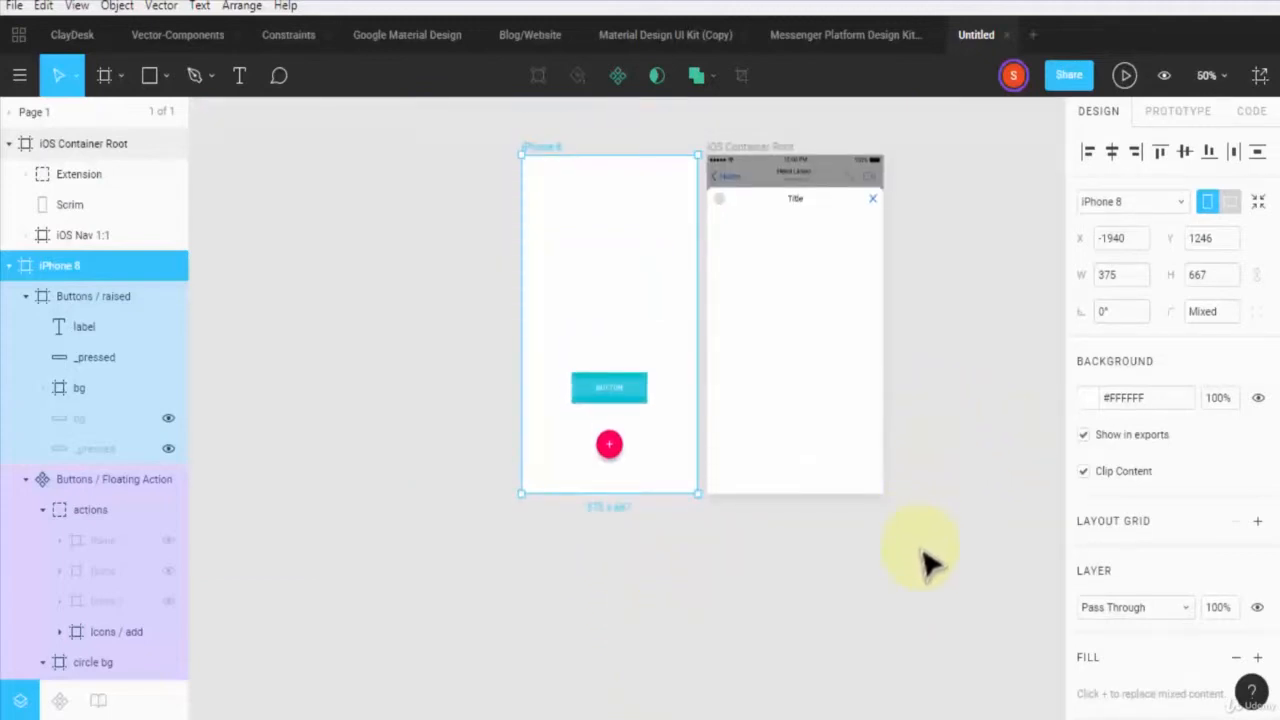
key("plus")
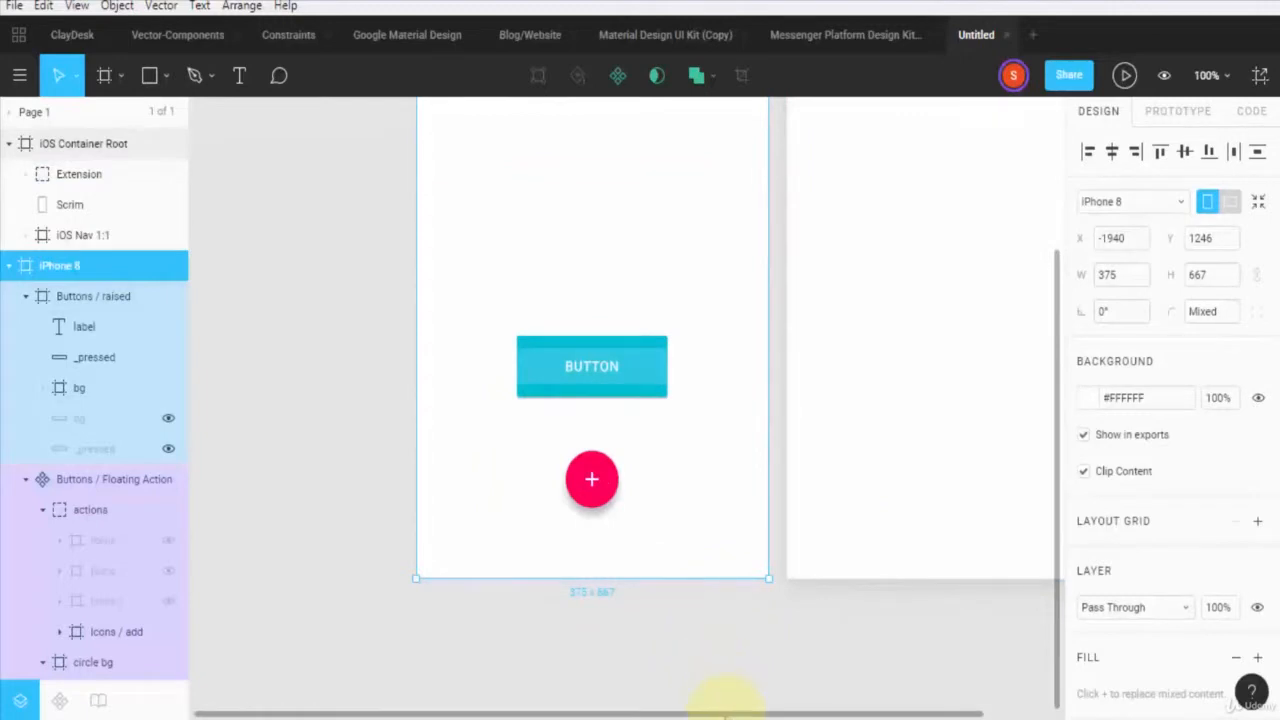
left_click_drag(763, 714, 872, 712)
scroll(711, 621, "up", 1)
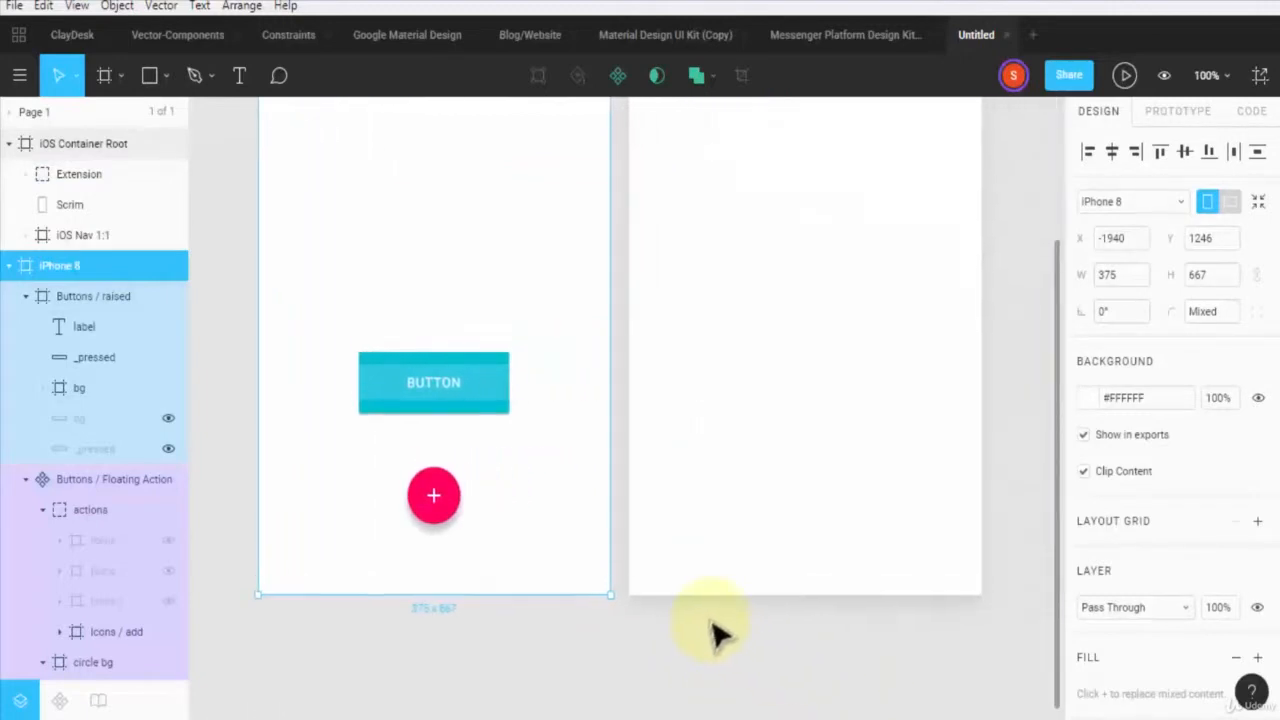
scroll(680, 614, "up", 6)
- Delete the whole iOS Container Root screen beside the iPhone 8 frame
left_click(780, 360)
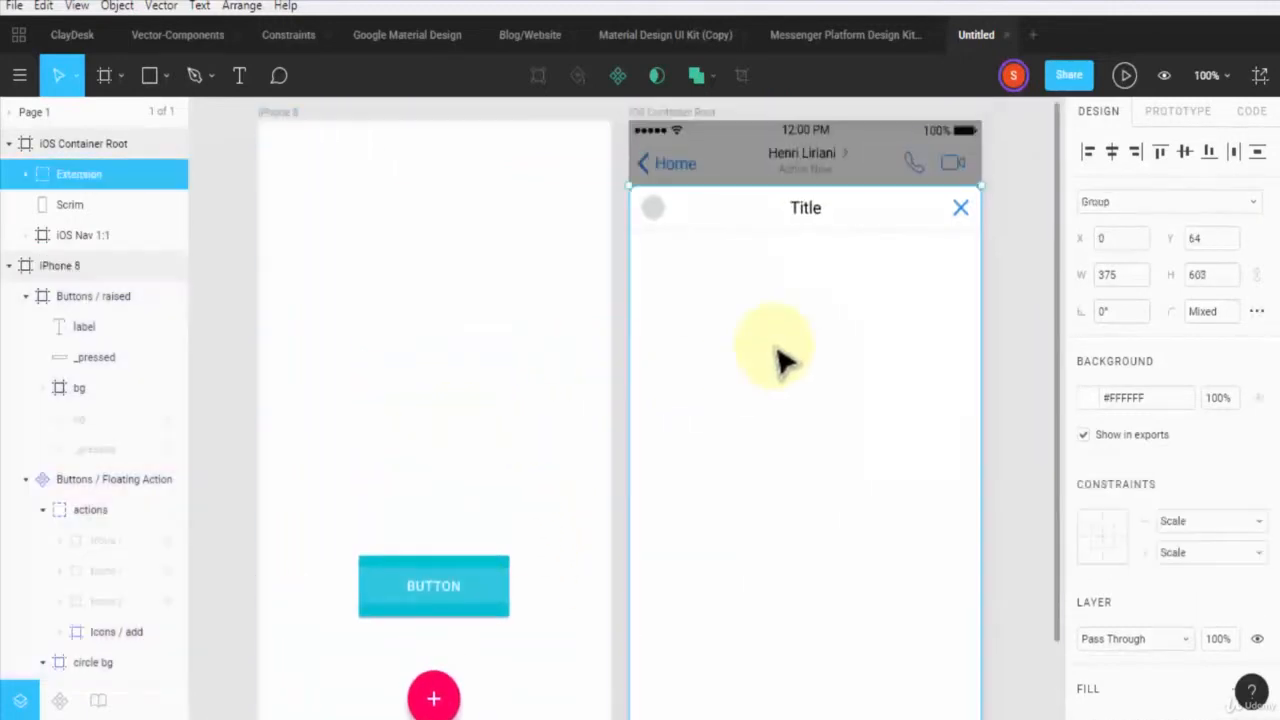
left_click(78, 149)
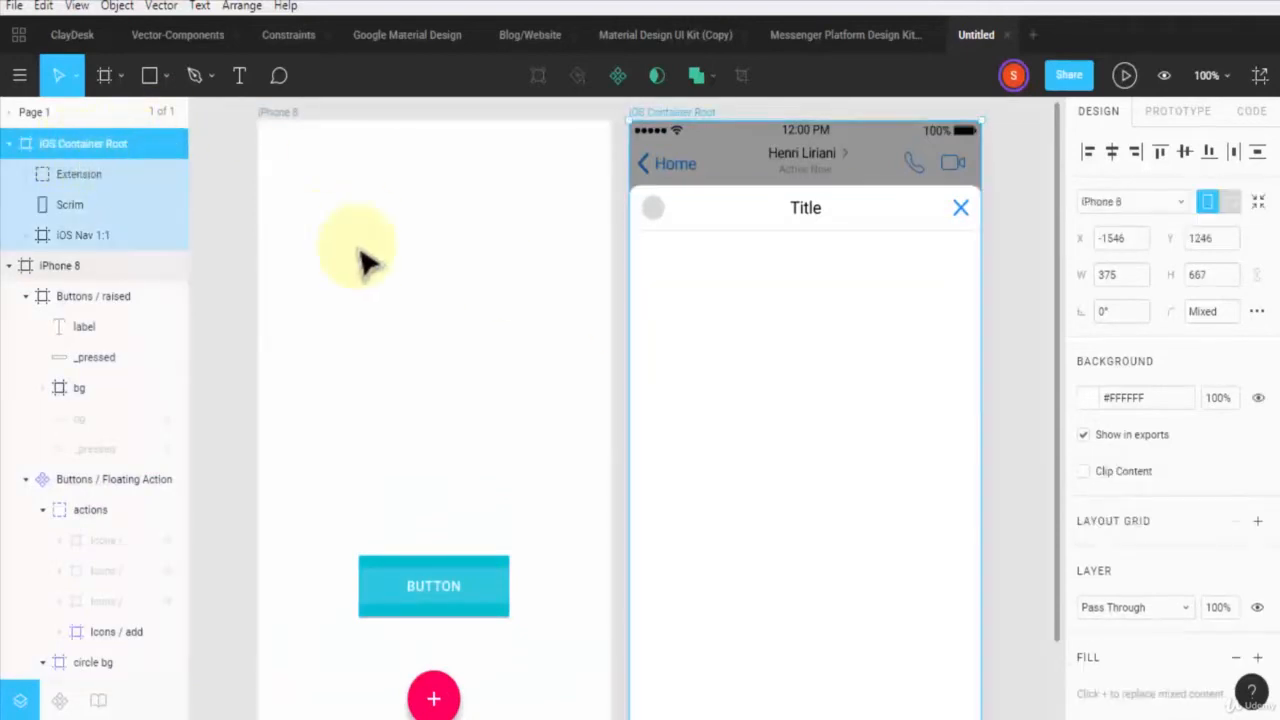
key("Delete")
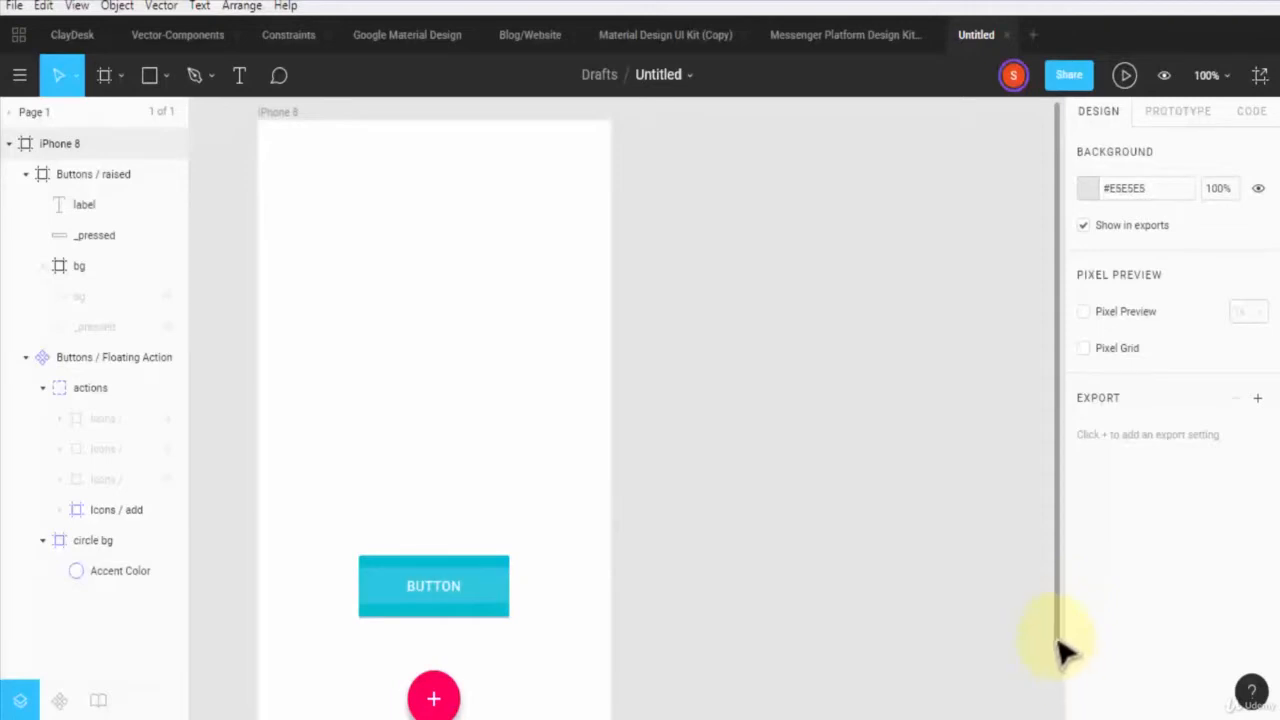
- Place the image 518071-background-hd_xO1TwRc.jpg from the Cars folder into the iPhone 8 frame
left_click_drag(1062, 651, 1058, 704)
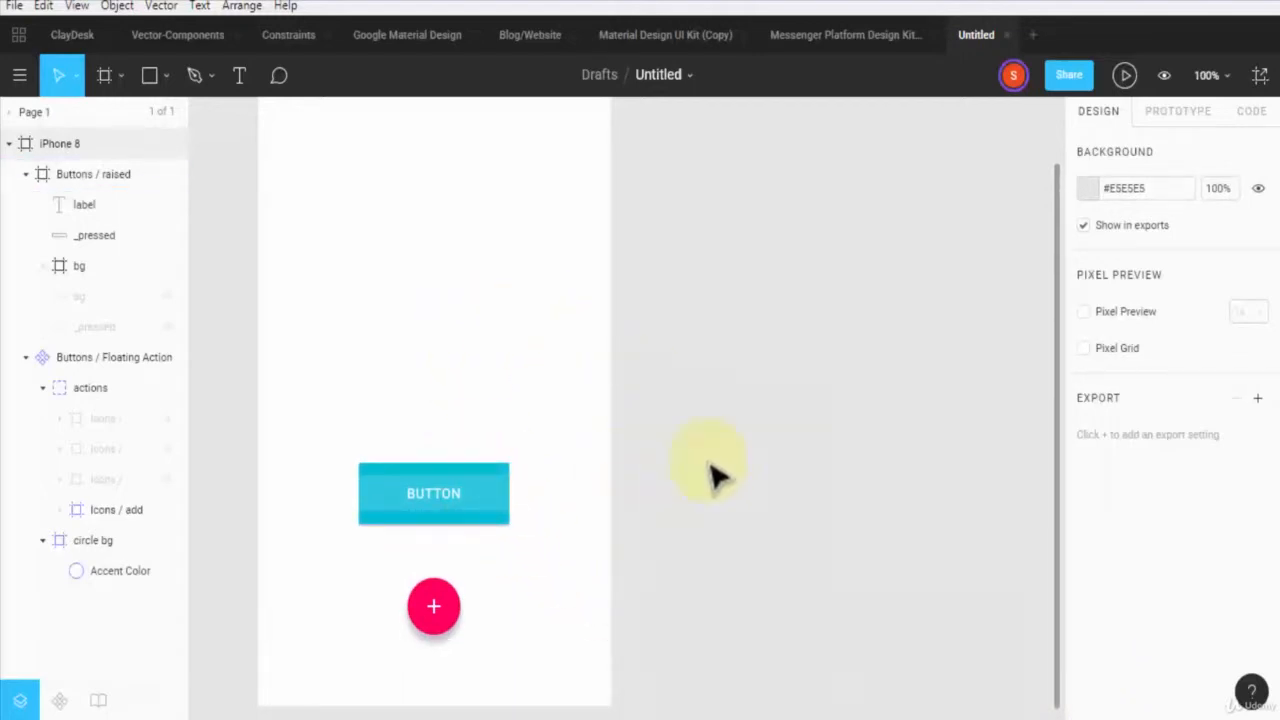
left_click_drag(1060, 340, 1055, 255)
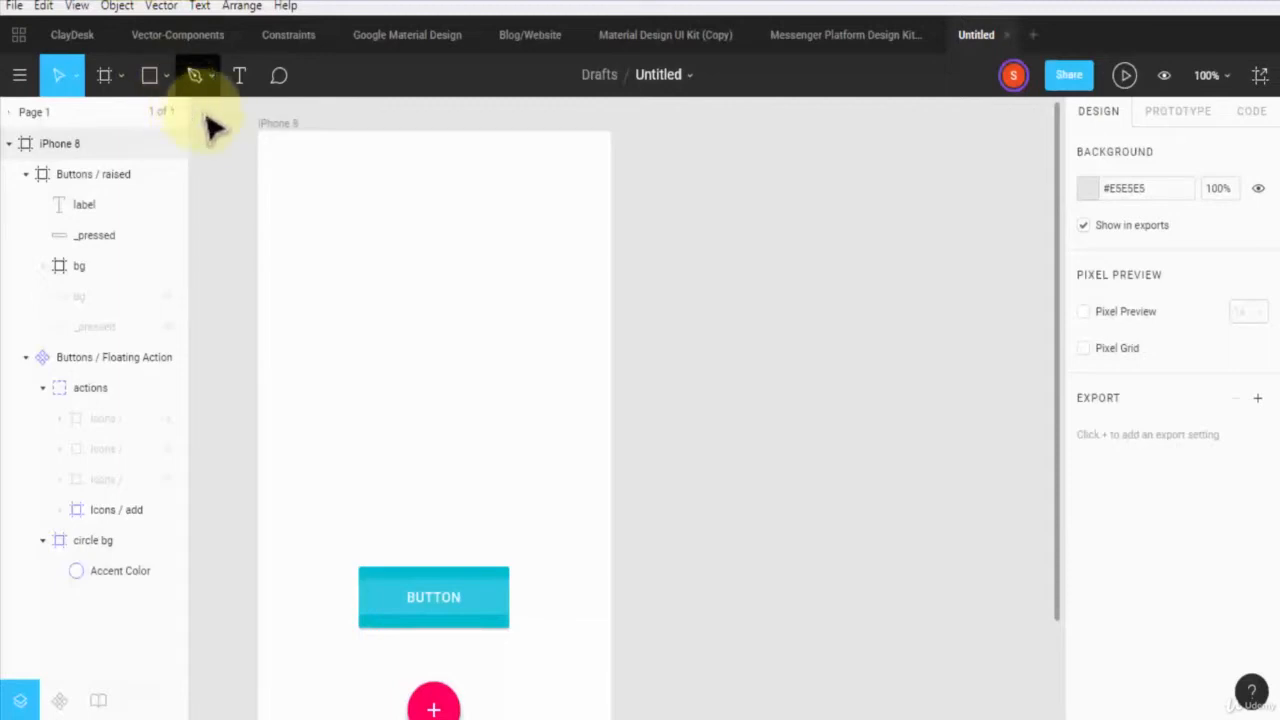
left_click(169, 79)
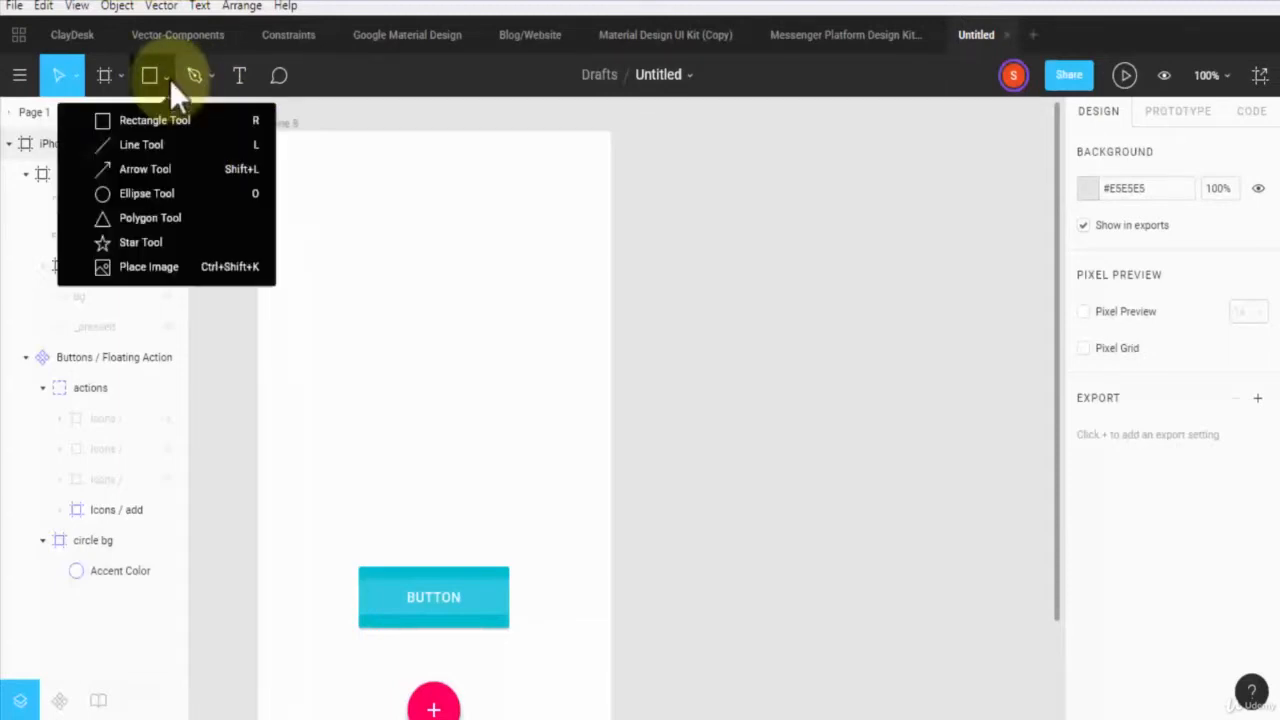
left_click(225, 268)
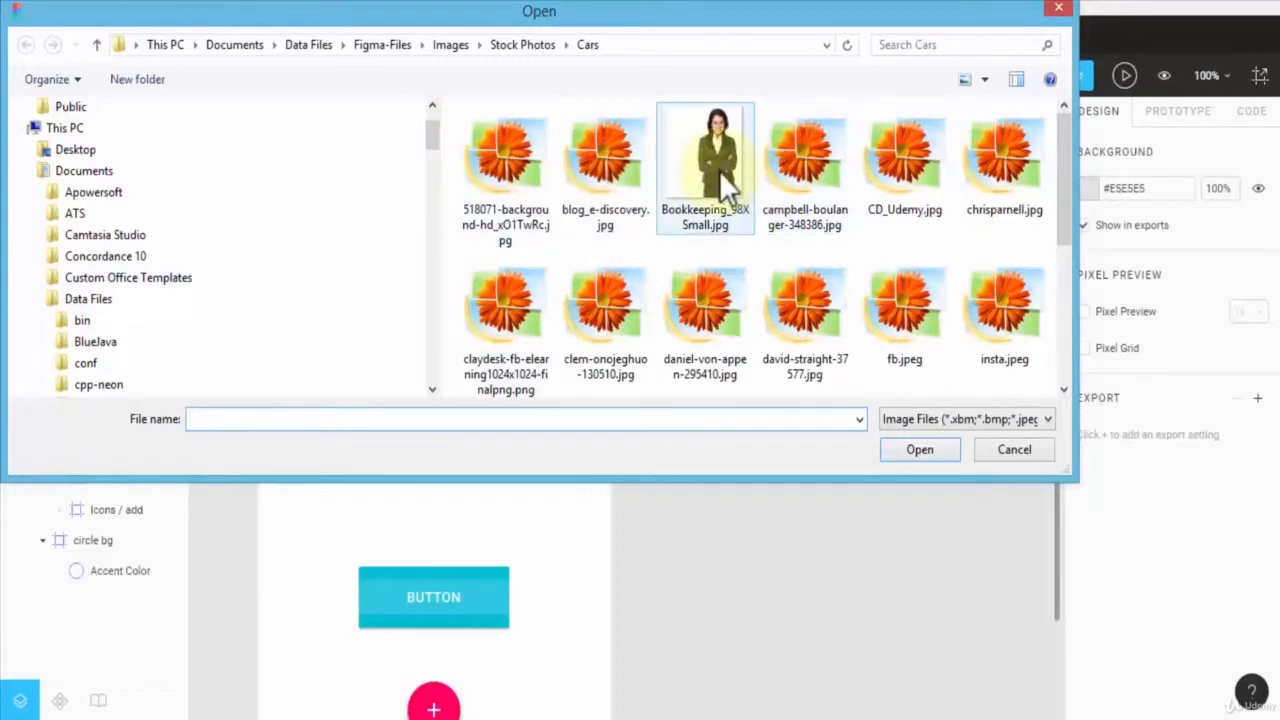
mouse_move(1067, 217)
left_mouse_down()
mouse_move(1071, 318)
mouse_move(1057, 225)
left_mouse_up()
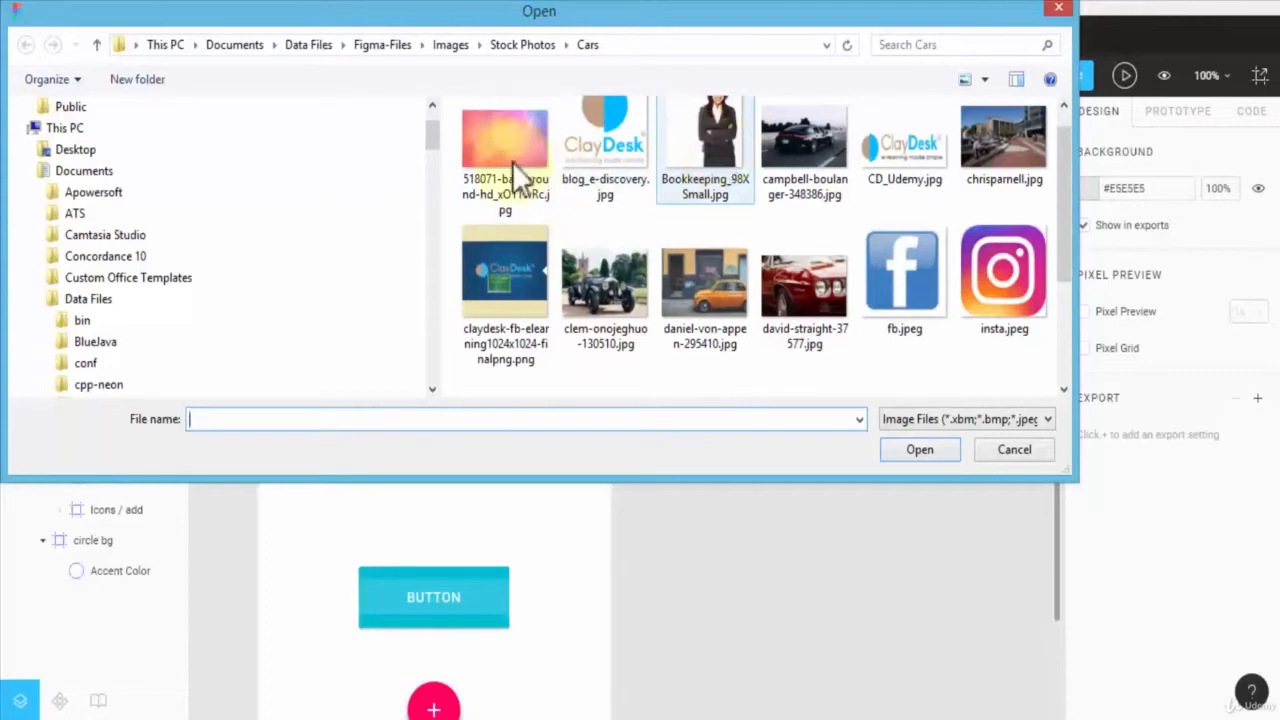
double_click(487, 142)
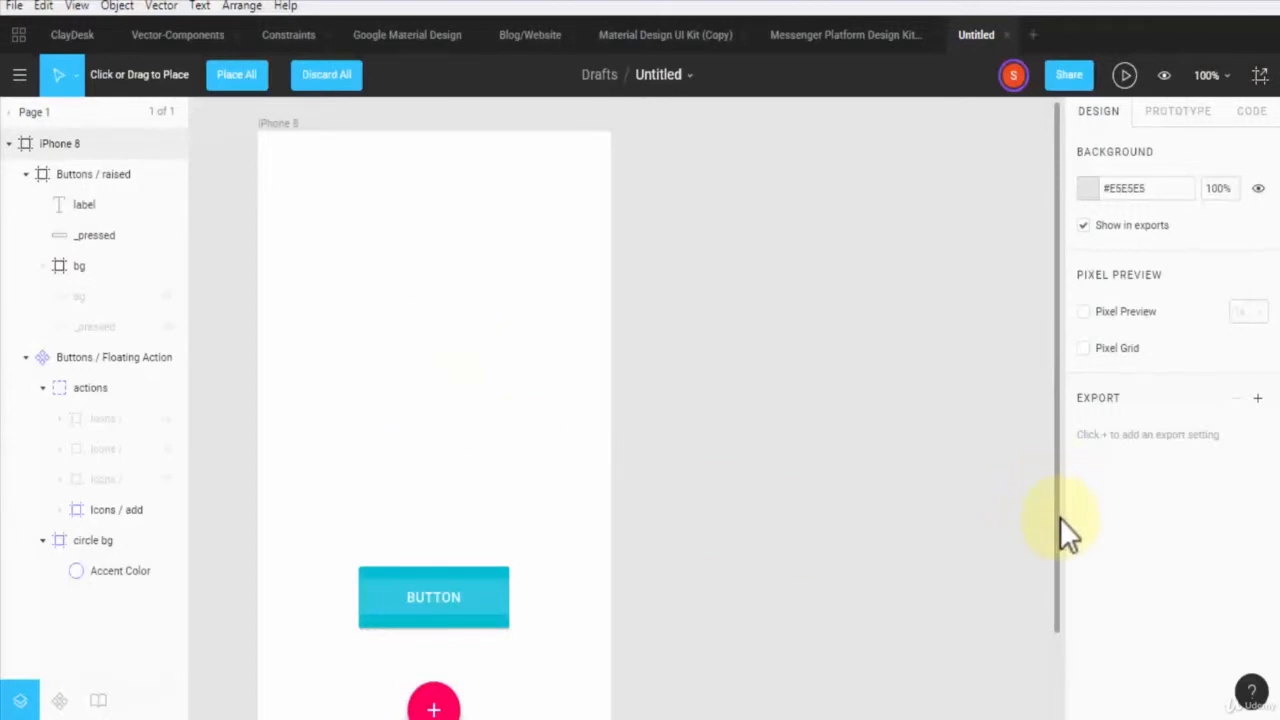
scroll(1060, 517, "down", 1)
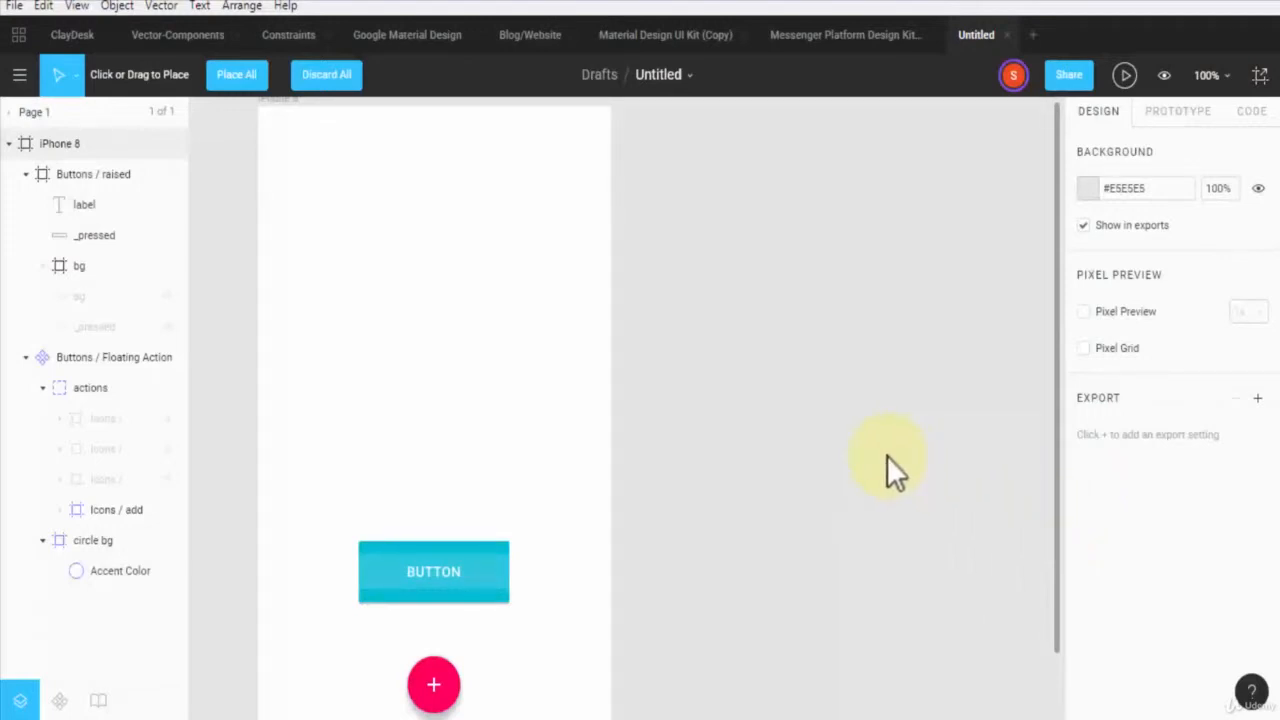
left_click(358, 268)
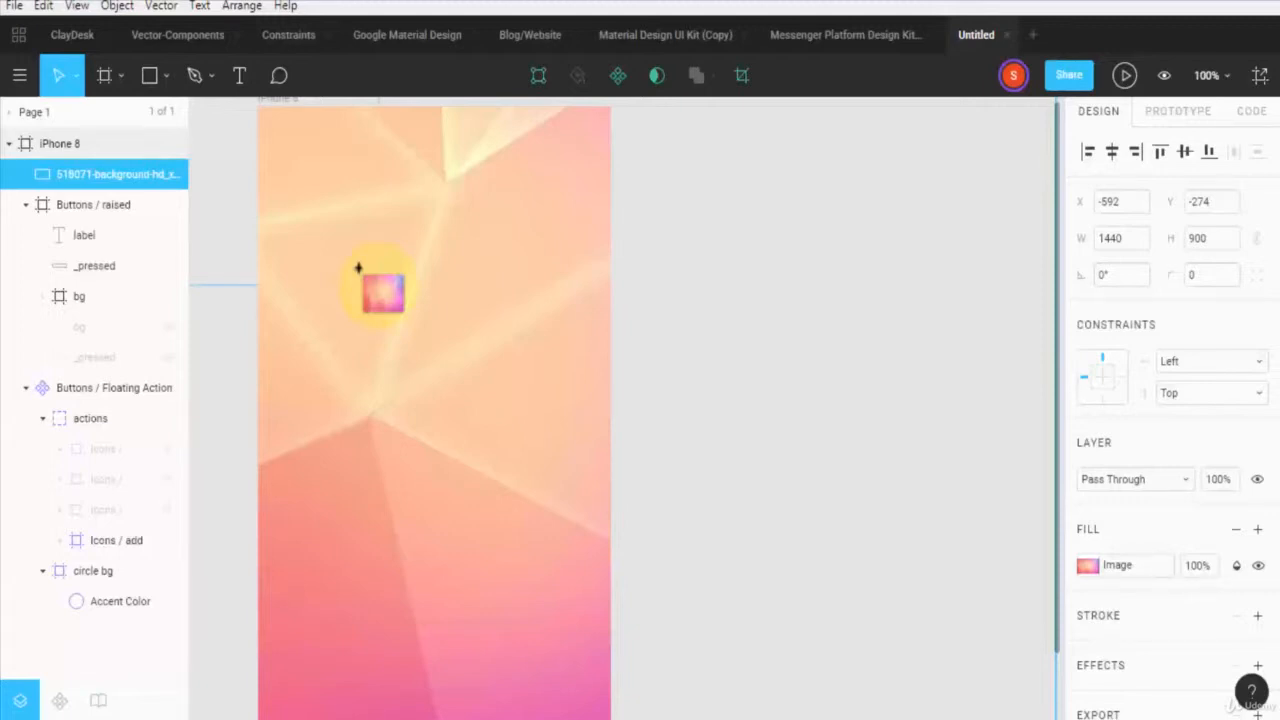
- Resize the background image to about 375 x 449 and fit it to the iPhone 8 frame's width at X 0, Y 1
left_click_drag(358, 268, 388, 298)
key("minus")
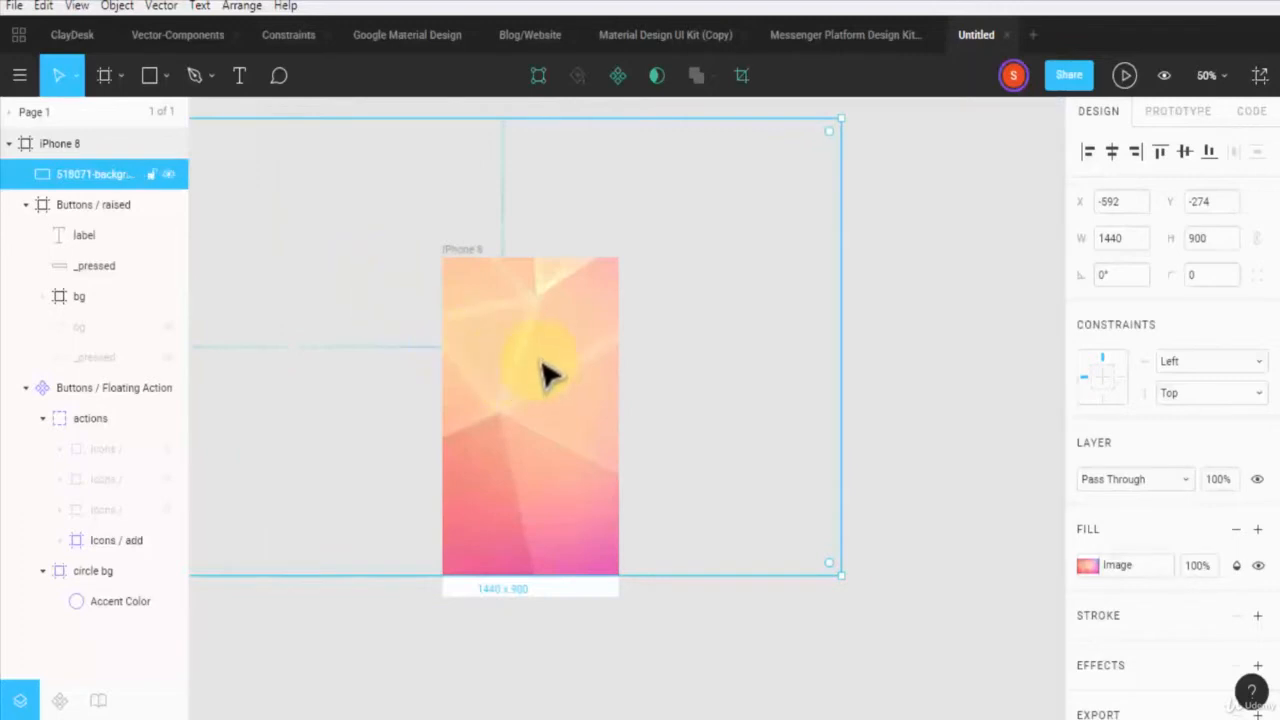
left_click_drag(842, 577, 597, 551)
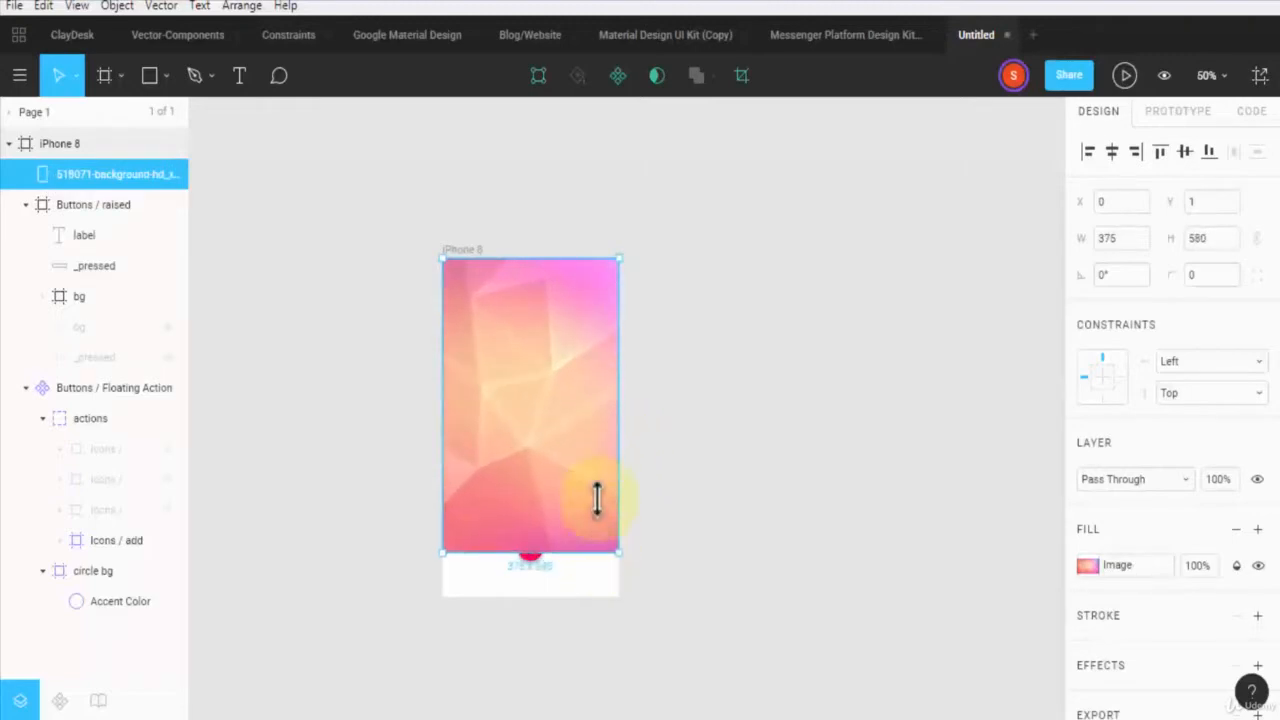
left_click_drag(597, 500, 590, 489)
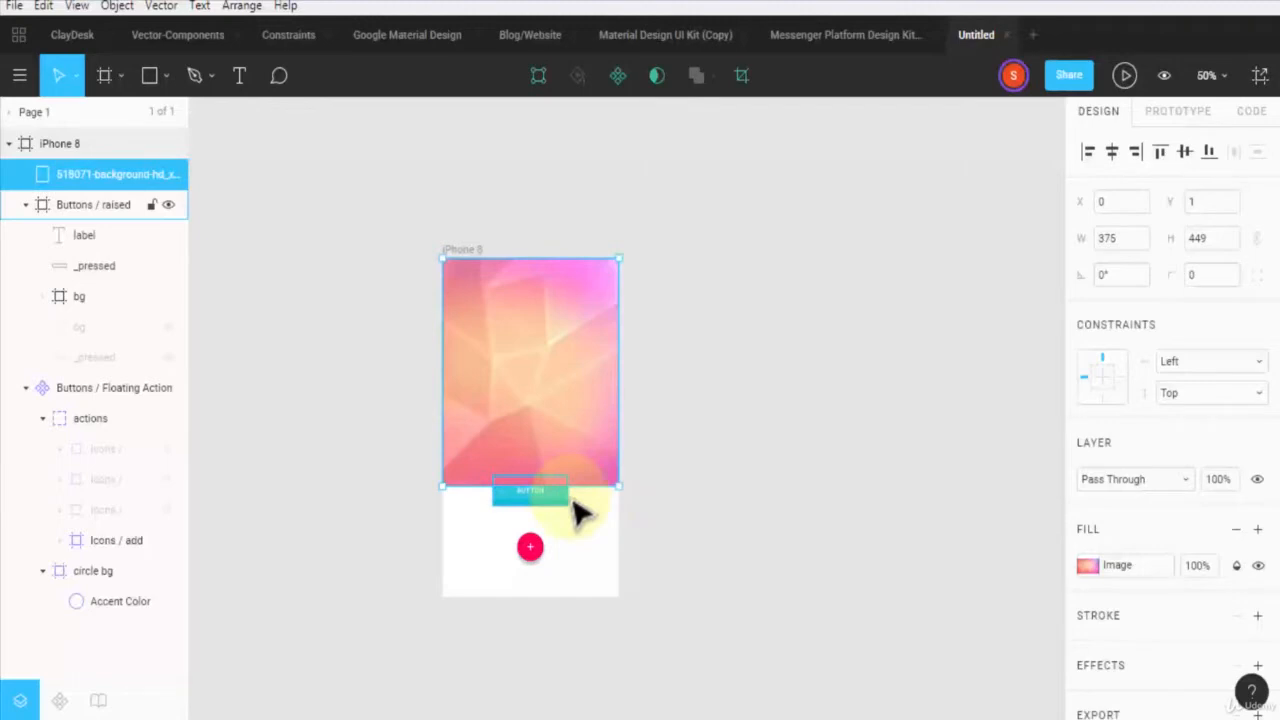
- Bring the raised button in front of the background image in the iPhone 8 frame
left_click(550, 496)
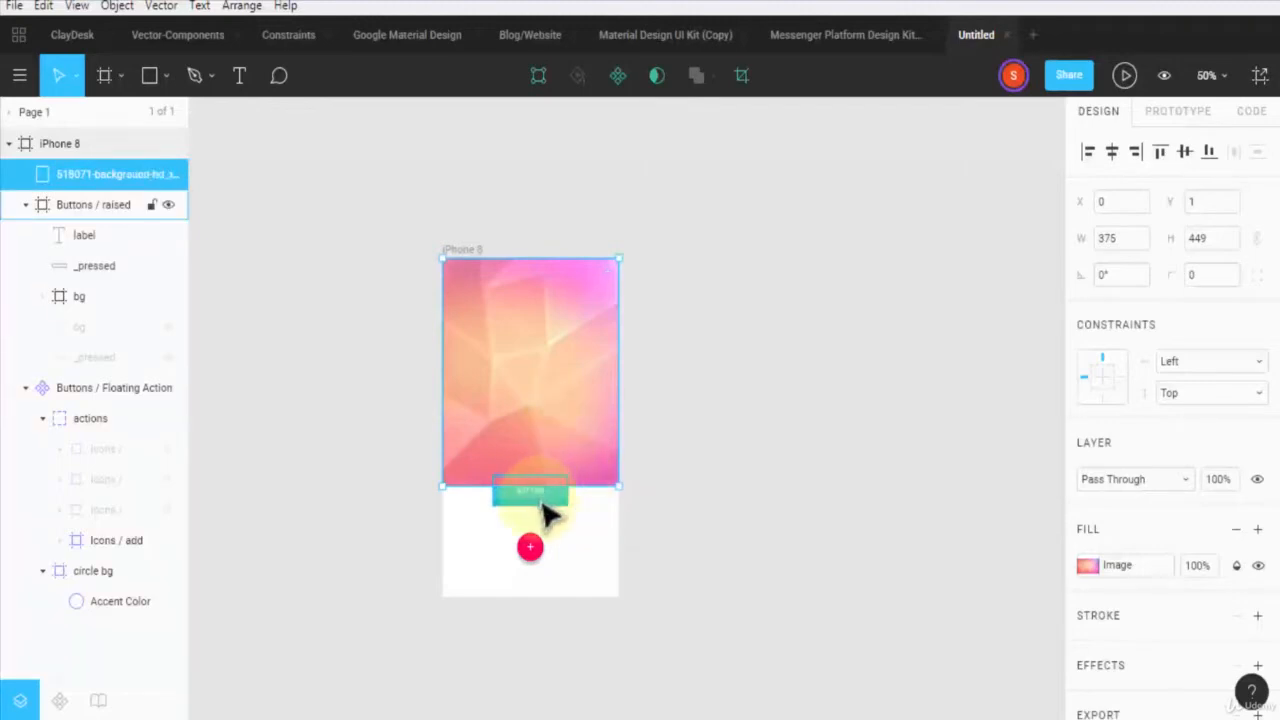
right_click(538, 497)
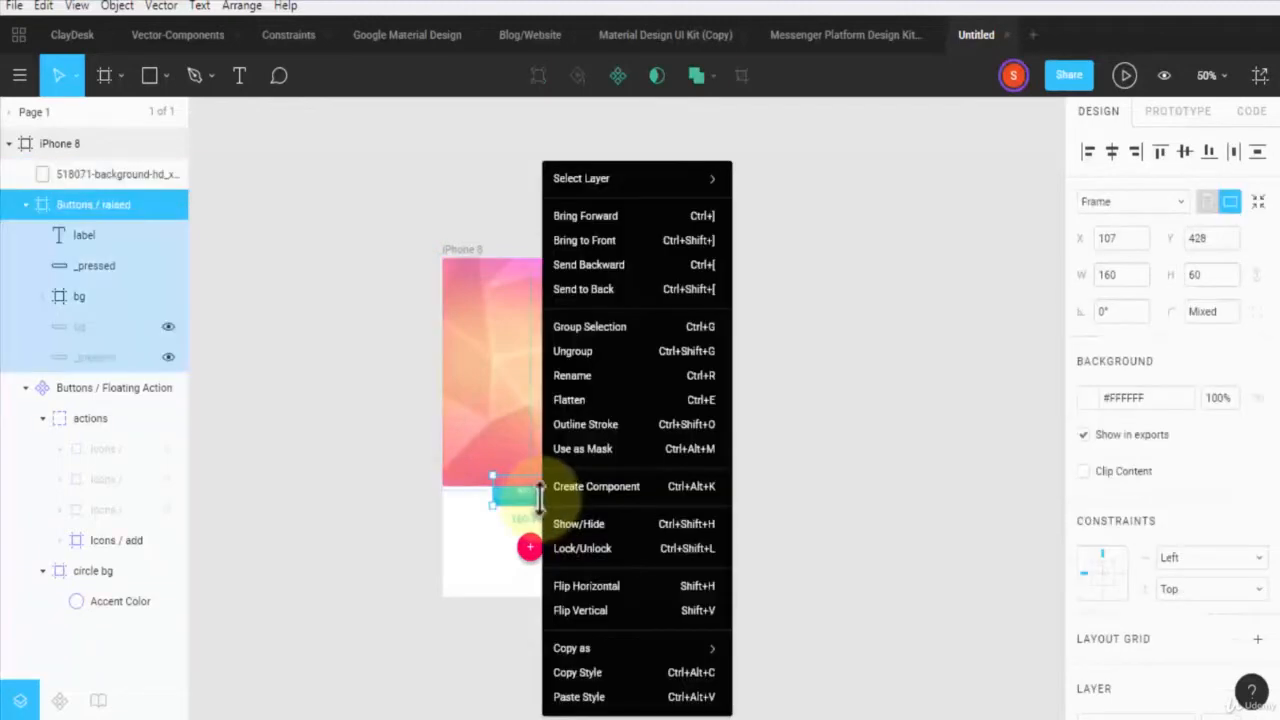
left_click(613, 240)
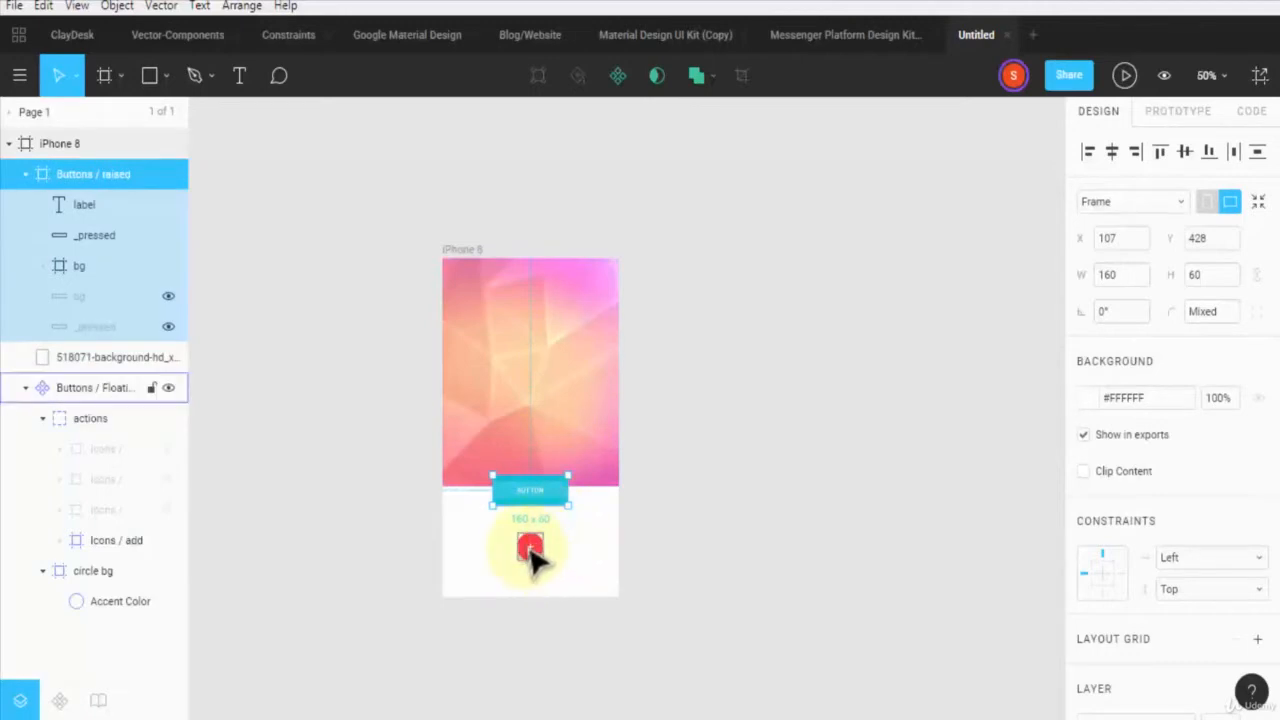
- Delete the floating action button and stretch the background image down to 375 x 666 so it covers the frame
left_click(530, 548)
key("Delete")
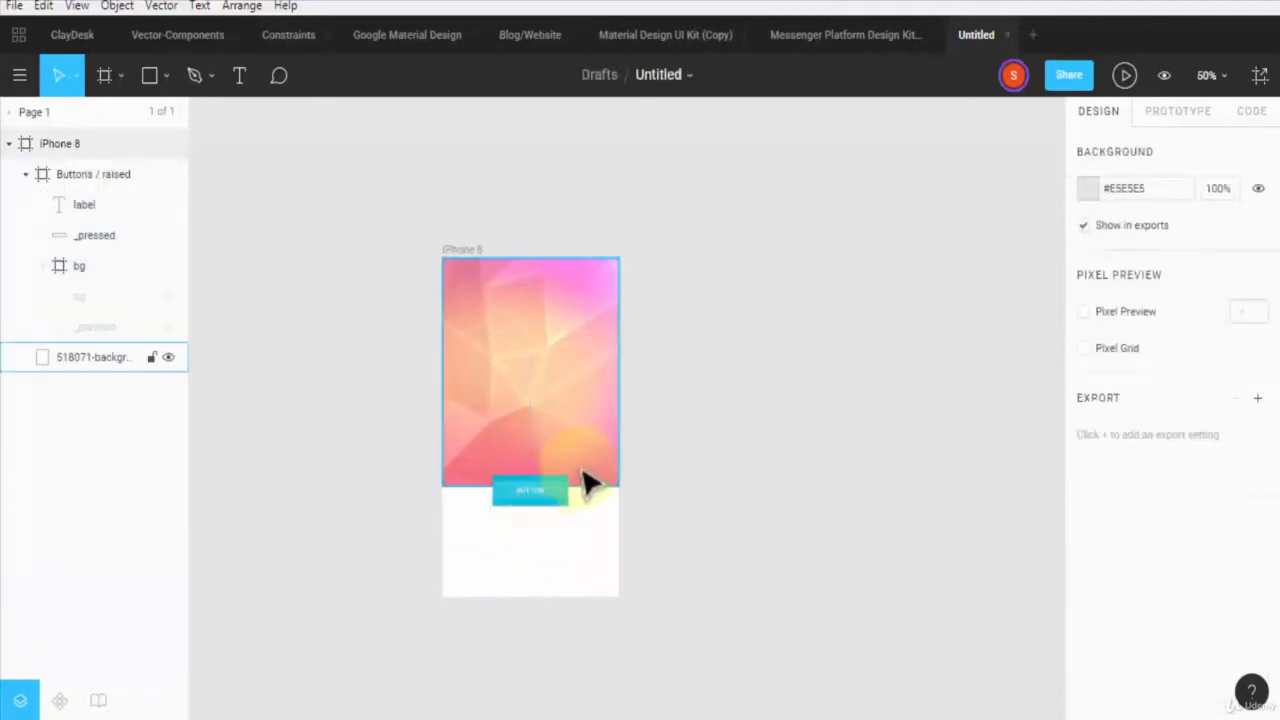
left_click(583, 481)
left_click_drag(586, 492, 597, 597)
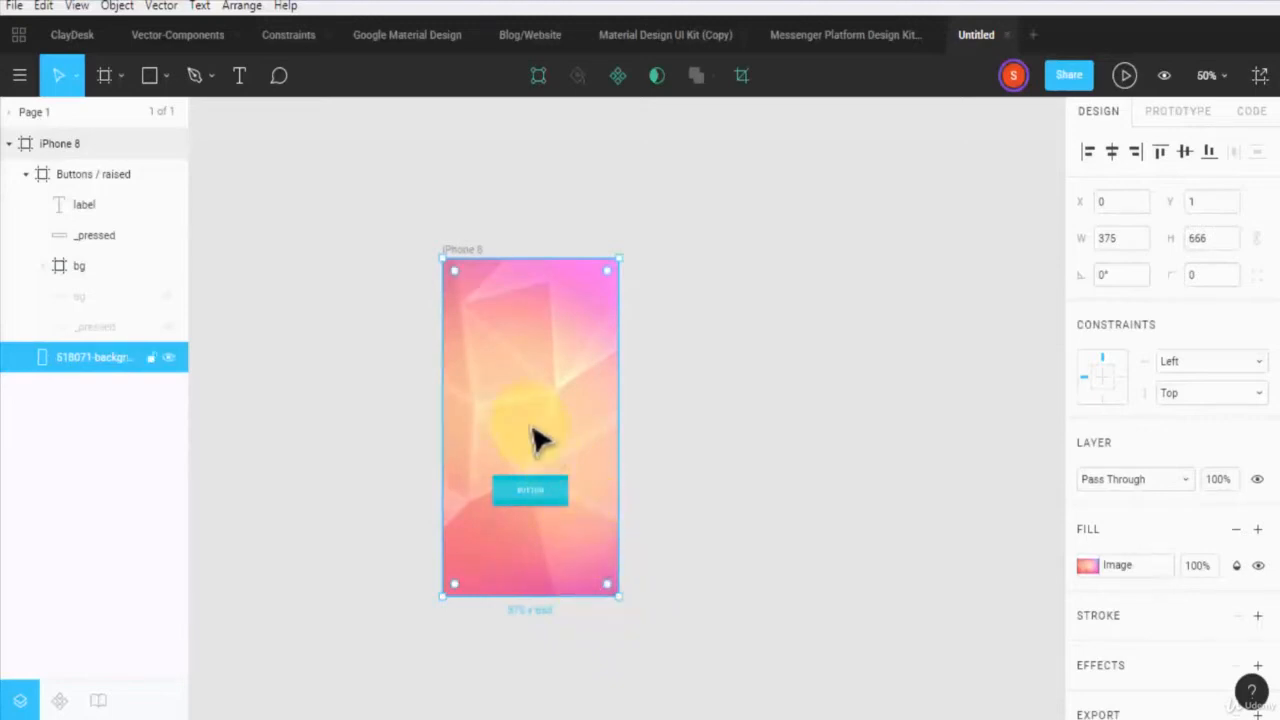
- Move the raised button straight down into the lower part of the iPhone 8 frame, keeping it horizontally centred
key("shift+0")
scroll(343, 420, "down", 3)
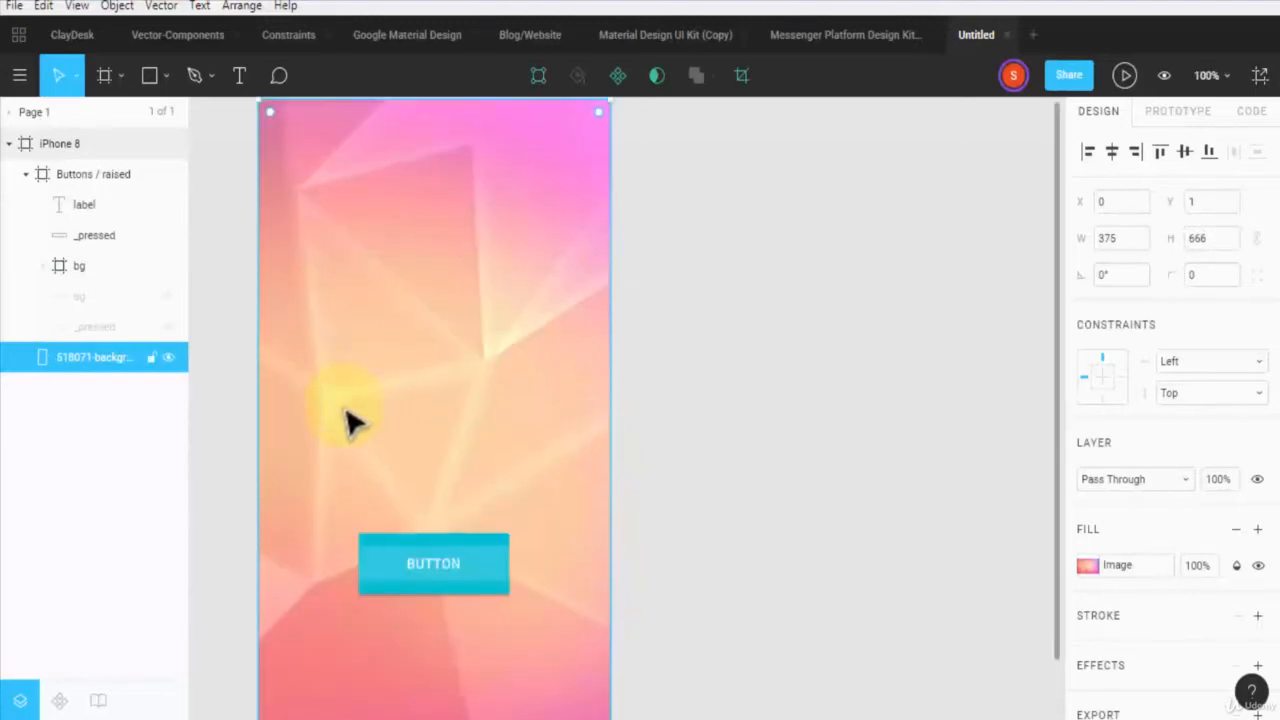
left_click(405, 486)
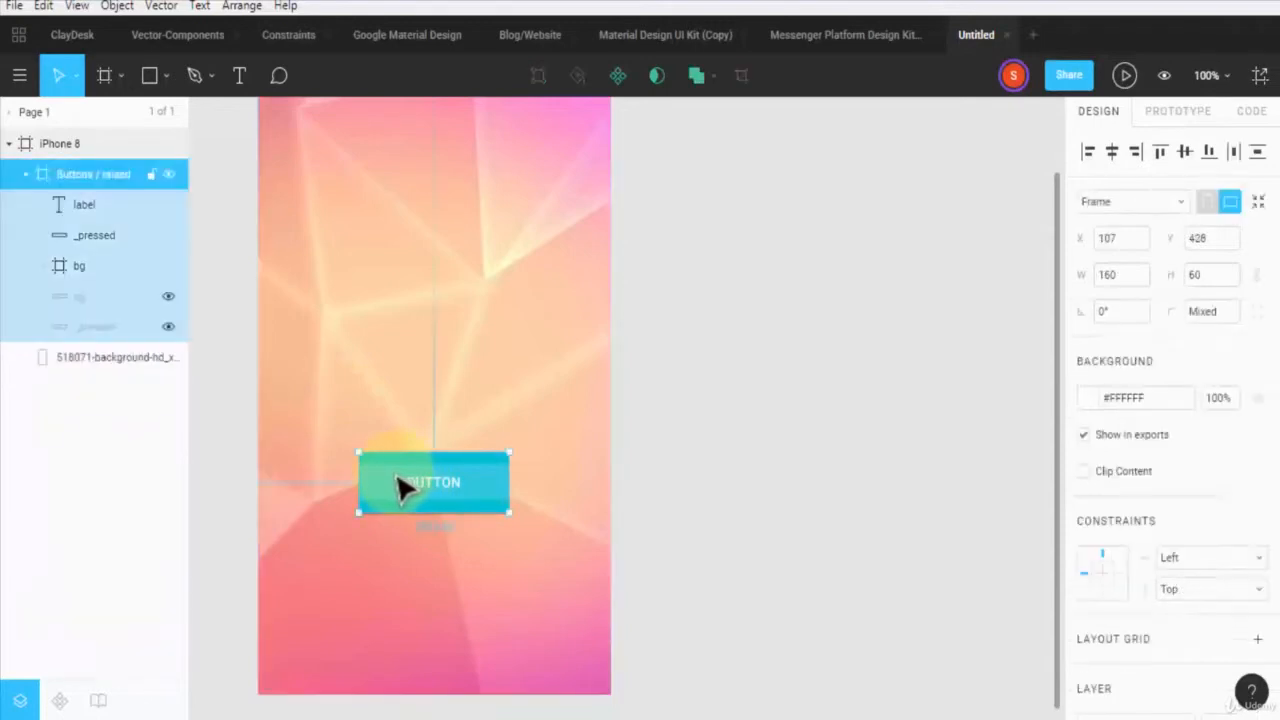
left_click_drag(396, 482, 398, 571)
left_click(765, 372)
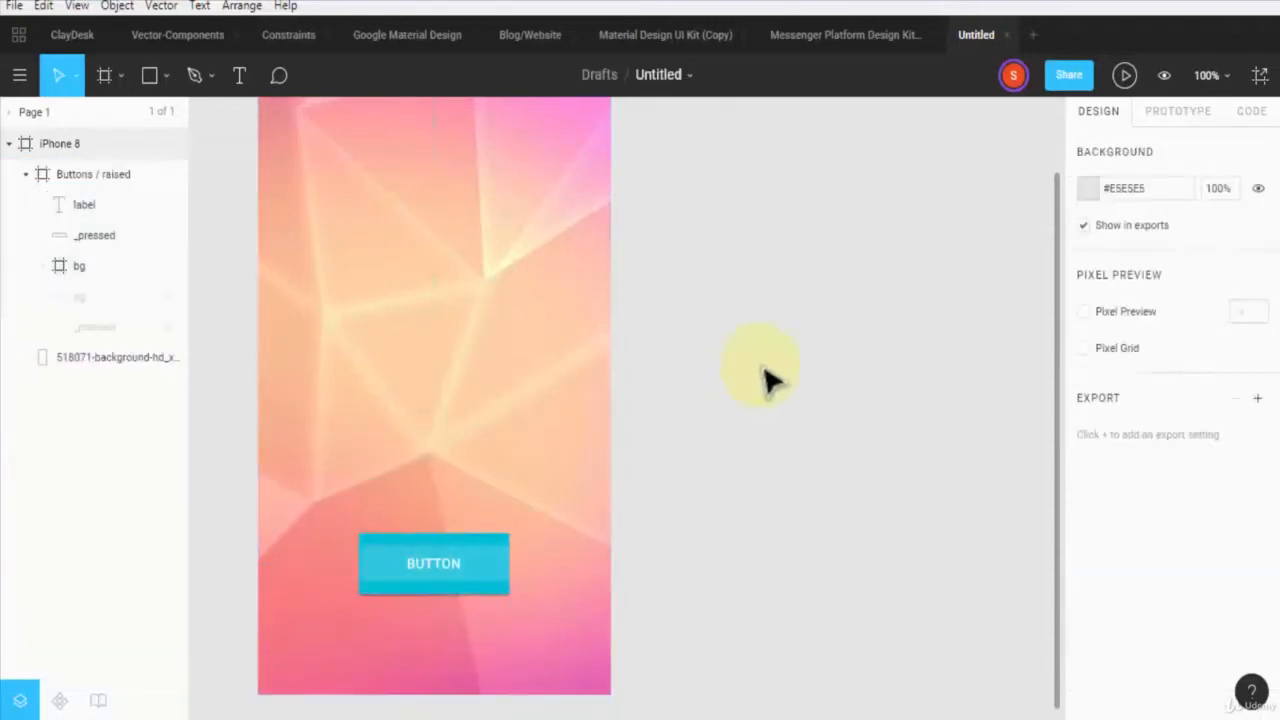
- Place the image blog_e-discovery.jpg onto the background image in the iPhone 8 frame
scroll(758, 378, "up", 2)
scroll(756, 375, "up", 3)
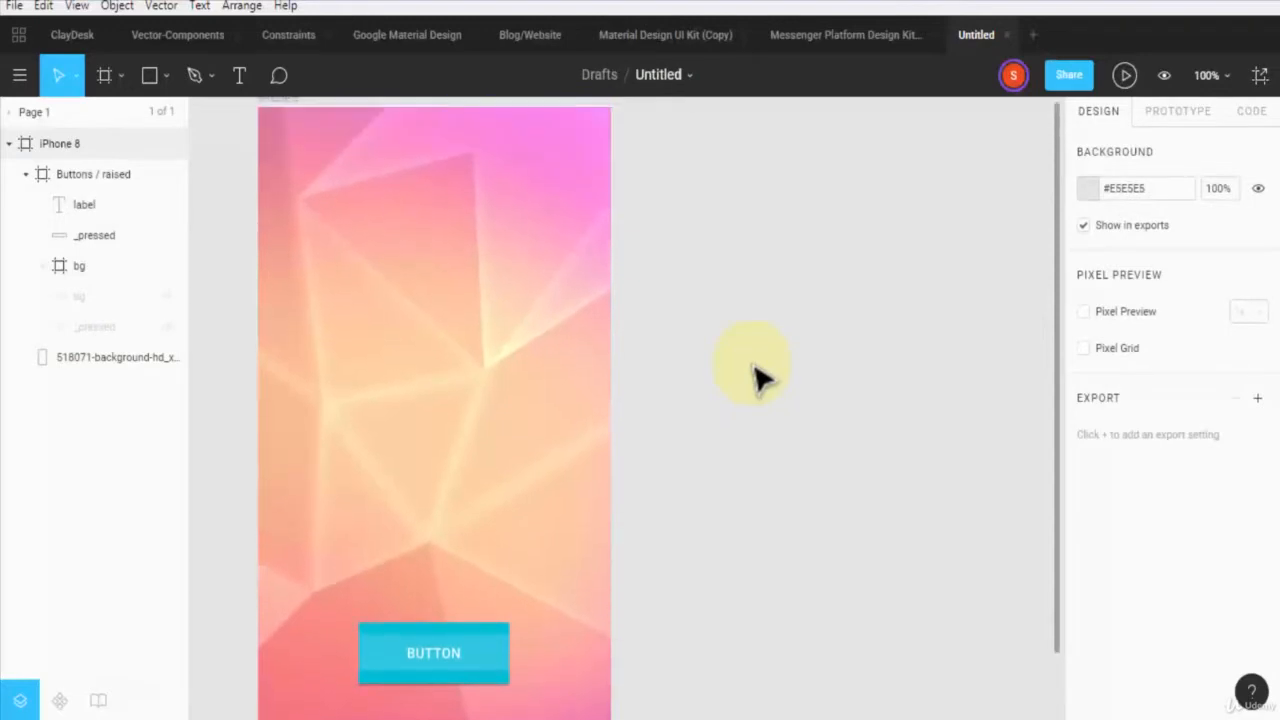
left_click(166, 76)
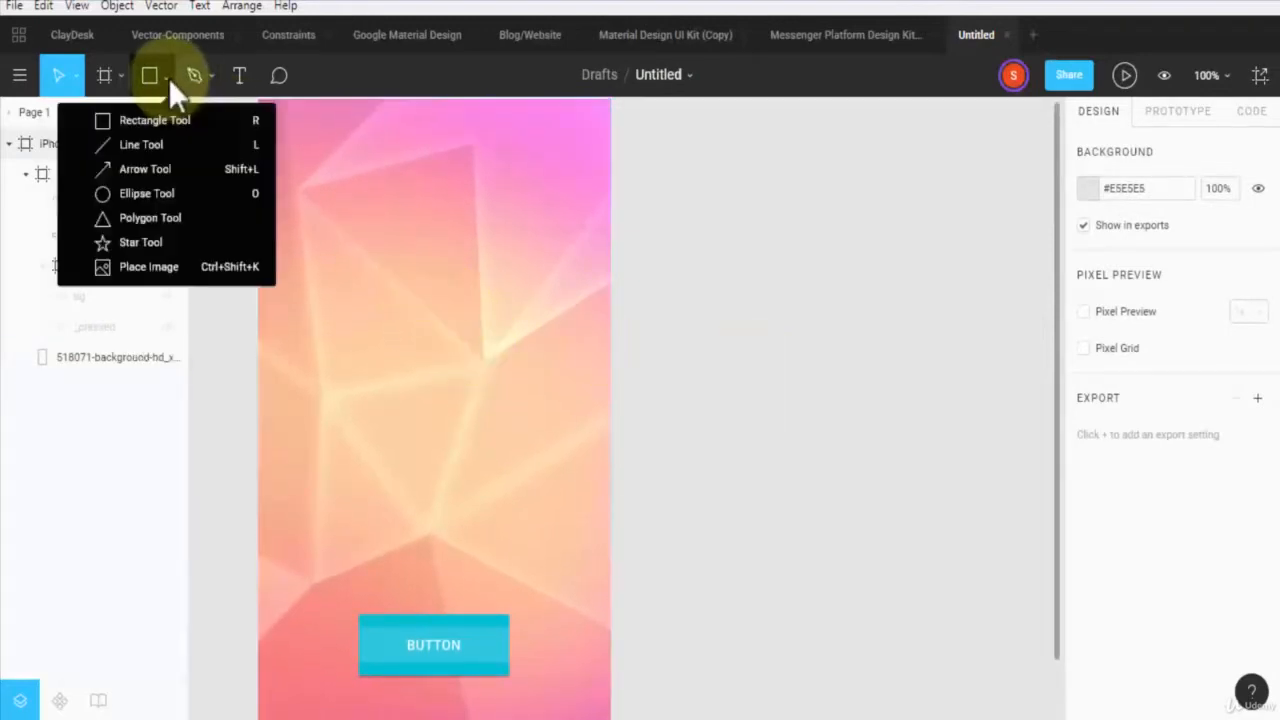
left_click(178, 266)
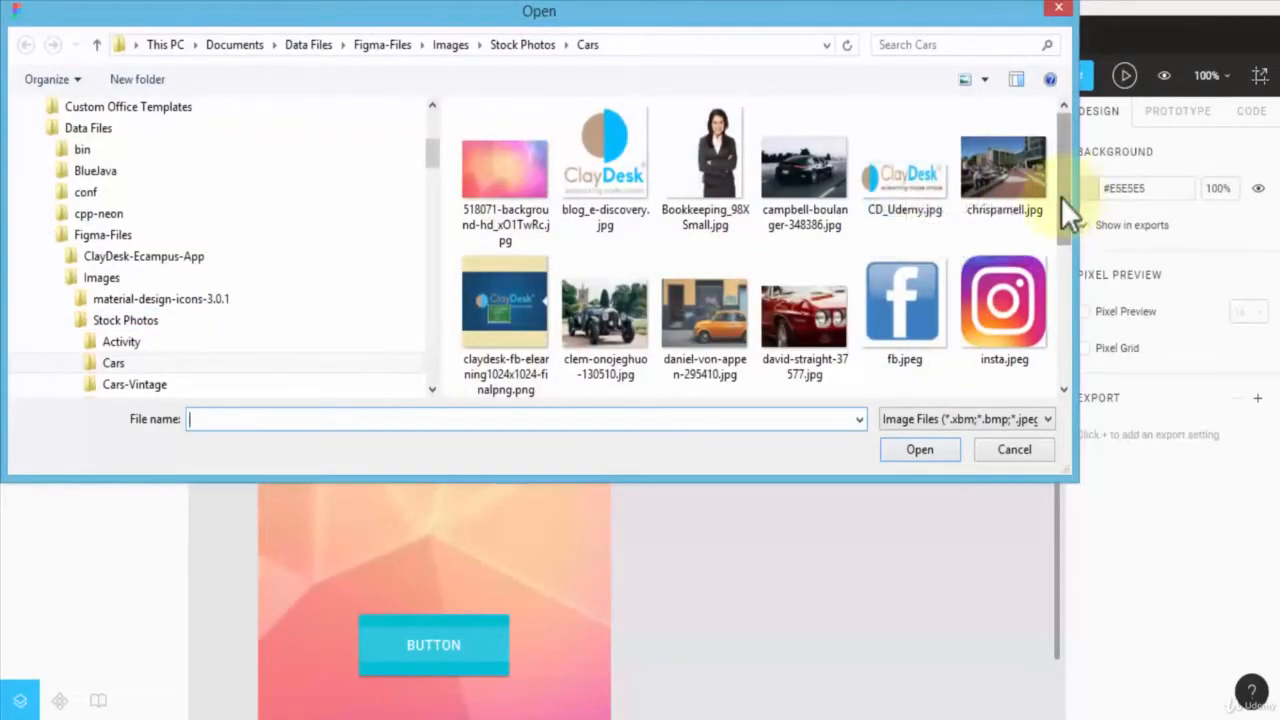
mouse_move(1061, 197)
left_mouse_down()
mouse_move(1060, 315)
mouse_move(1049, 180)
left_mouse_up()
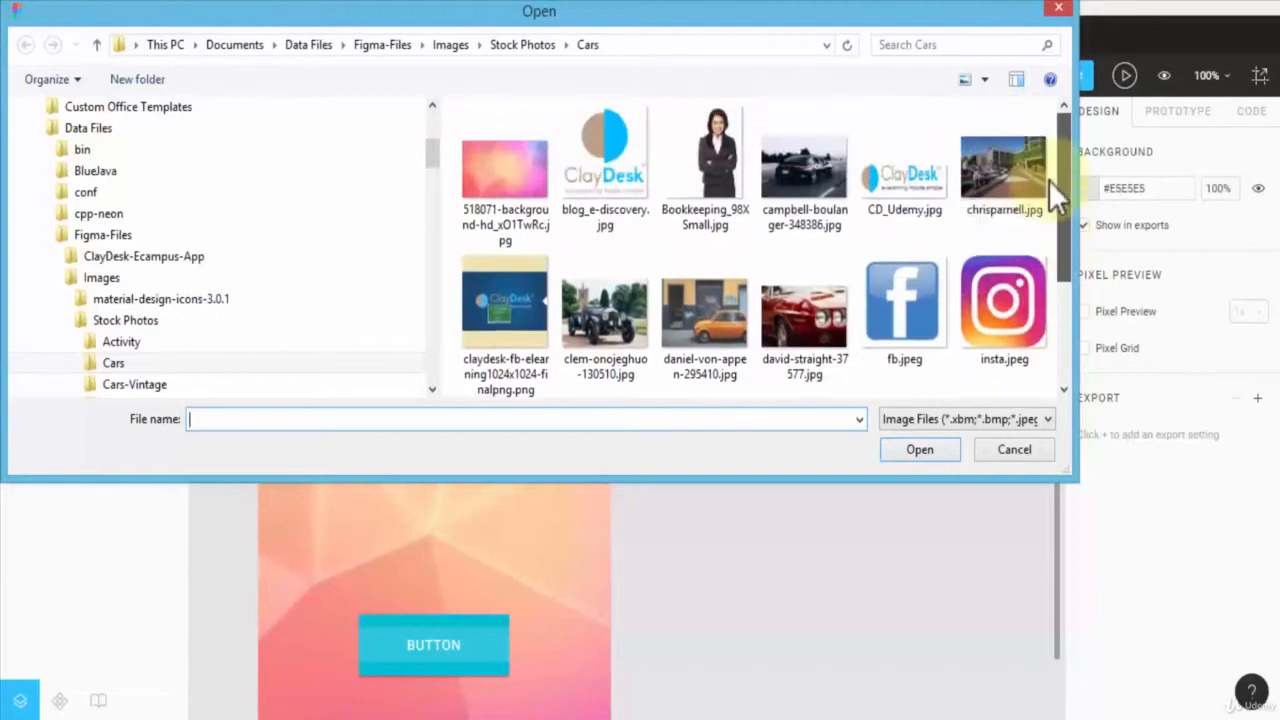
double_click(599, 186)
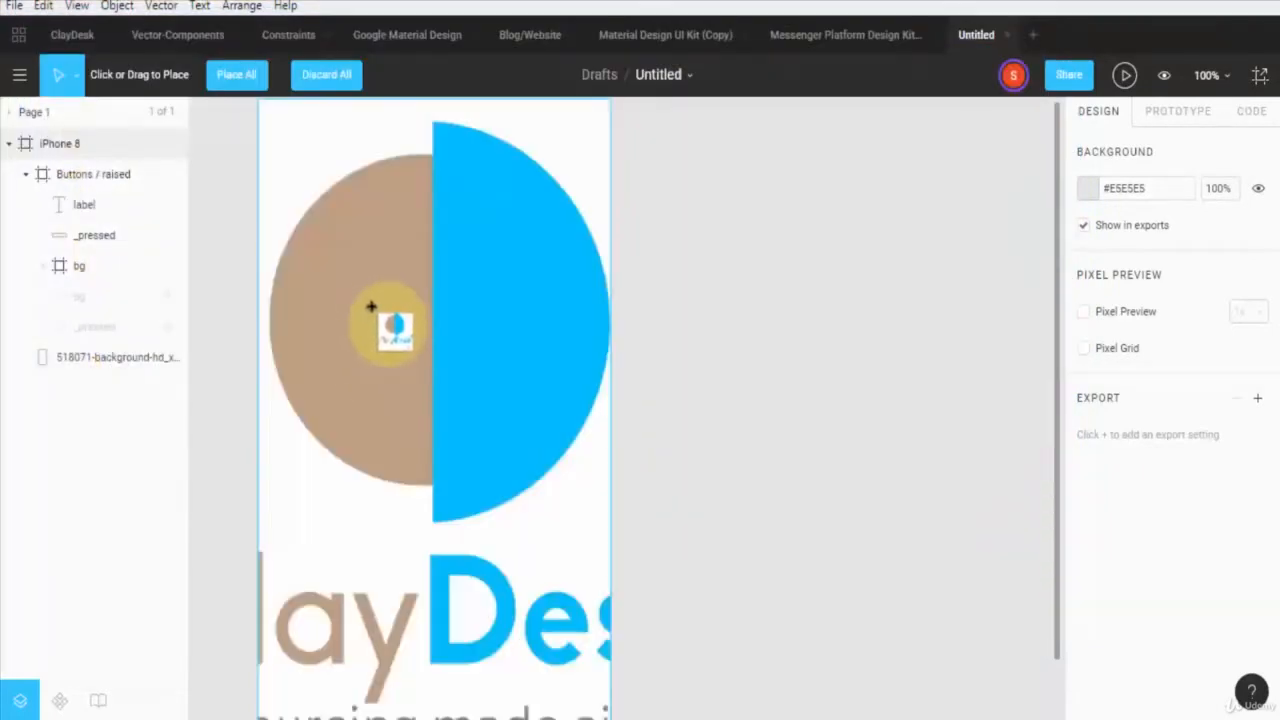
left_click(371, 306)
- Switch the logo image fill to Crop and crop it from below to 375 x 421, cutting off the wordmark
scroll(837, 400, "up", 3)
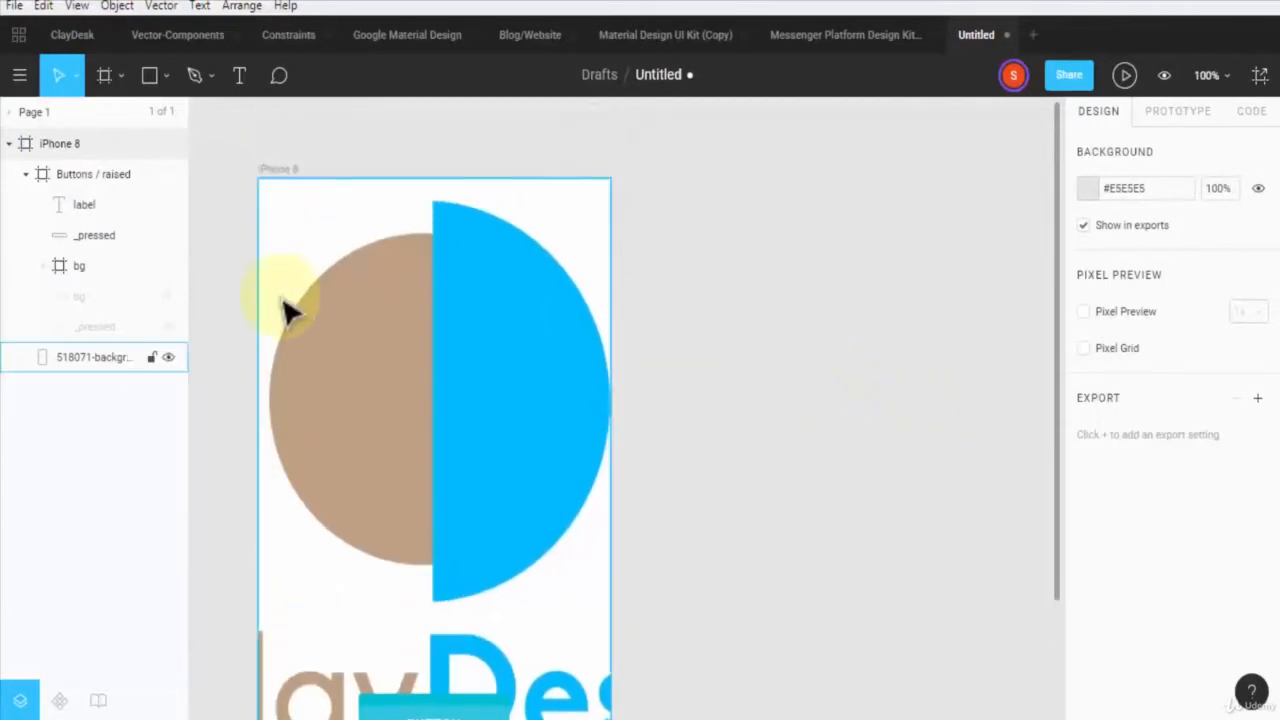
left_click(285, 310)
scroll(785, 372, "down", 5)
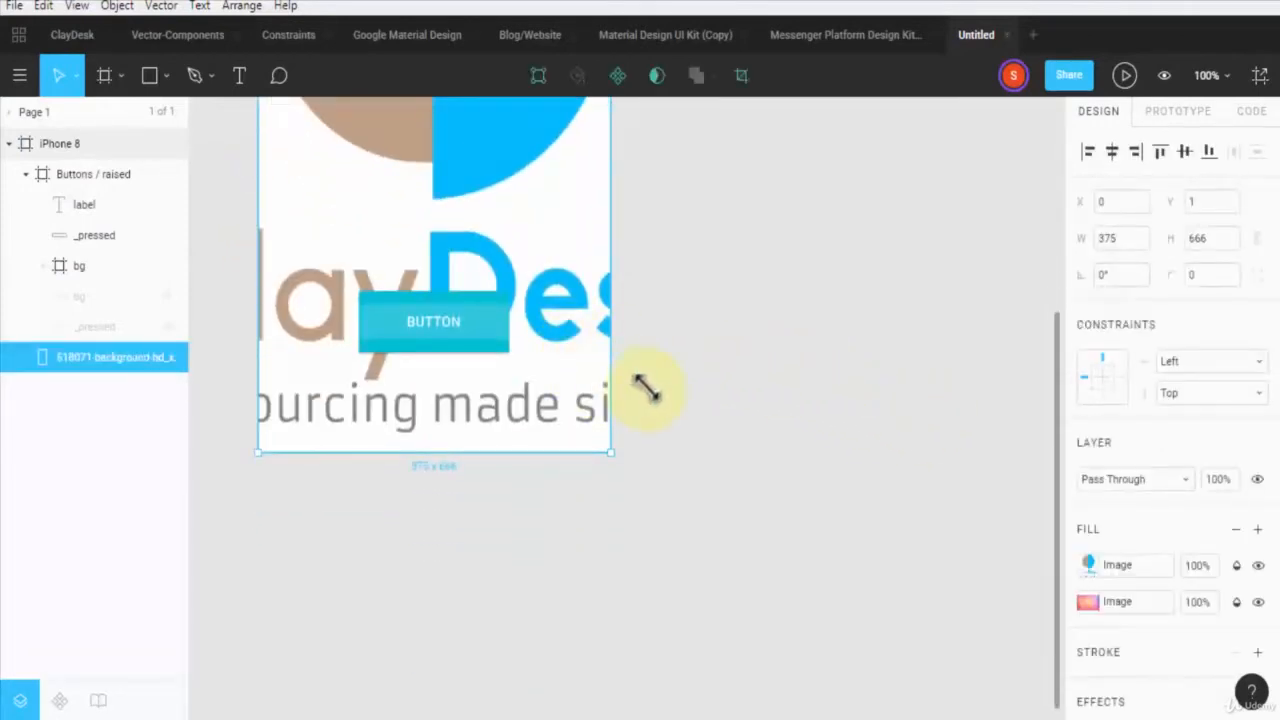
key("ctrl+minus")
scroll(663, 391, "up", 2)
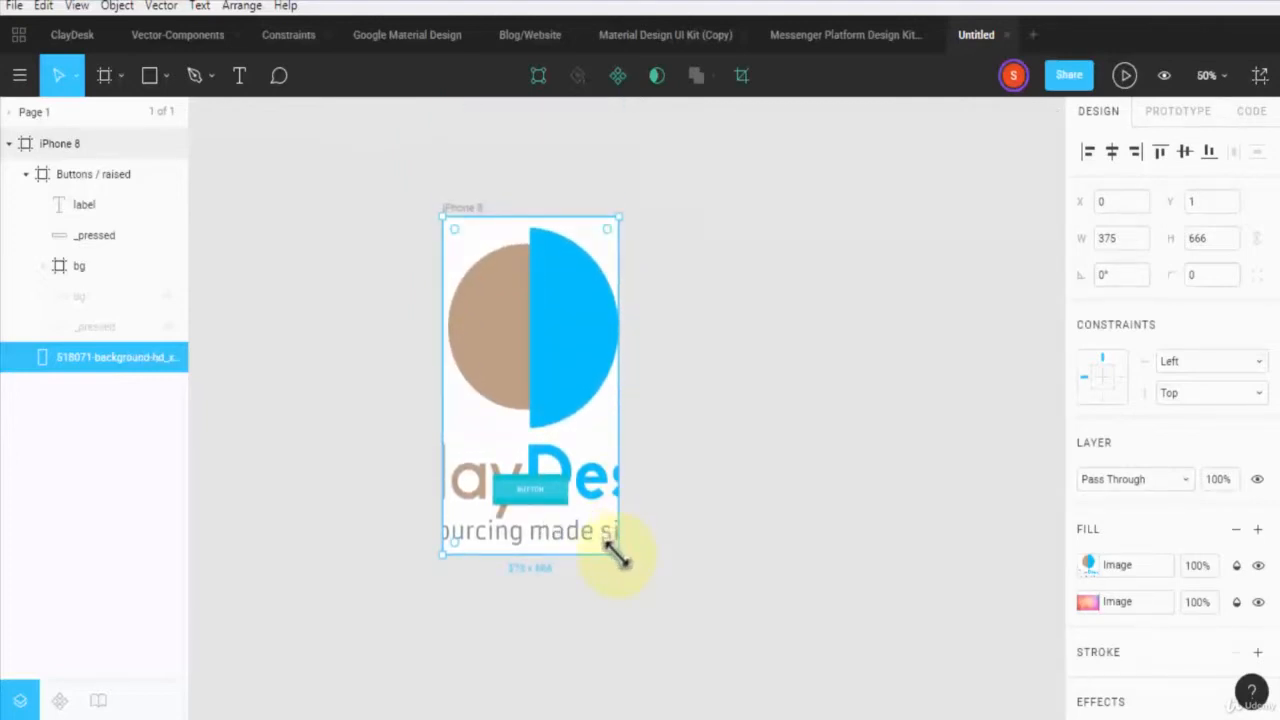
double_click(563, 329)
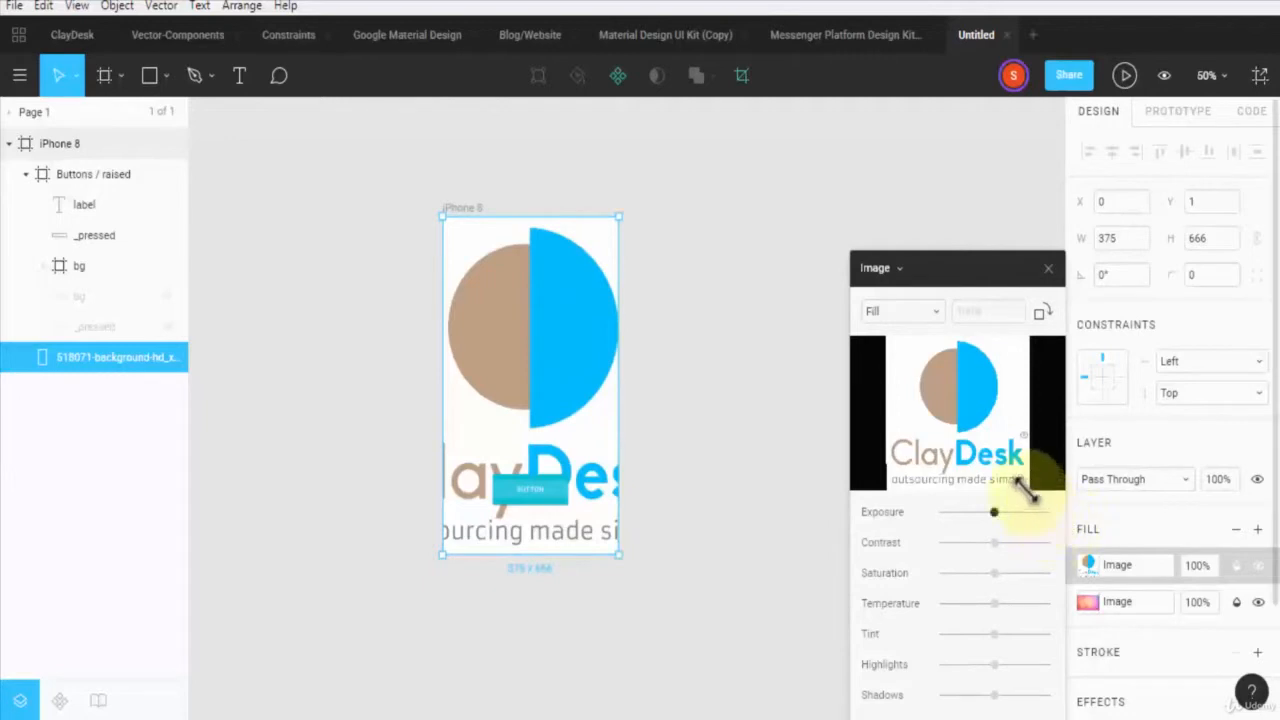
left_click(897, 308)
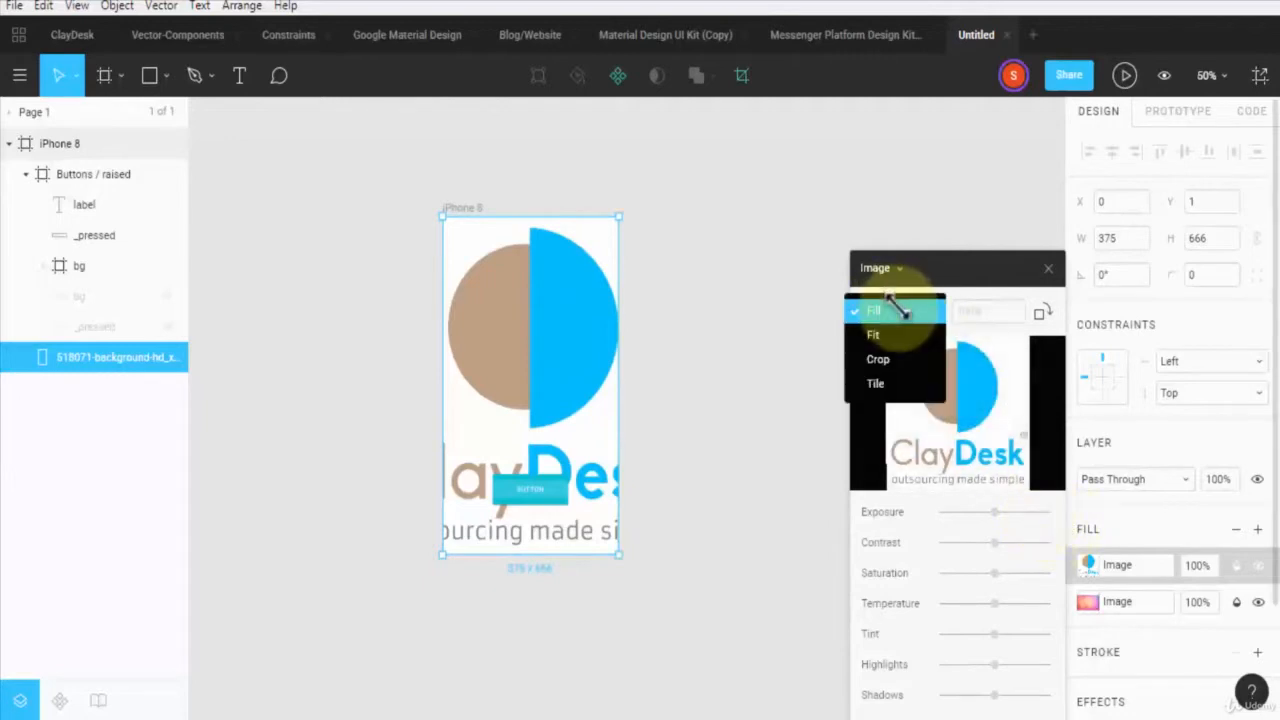
left_click(877, 360)
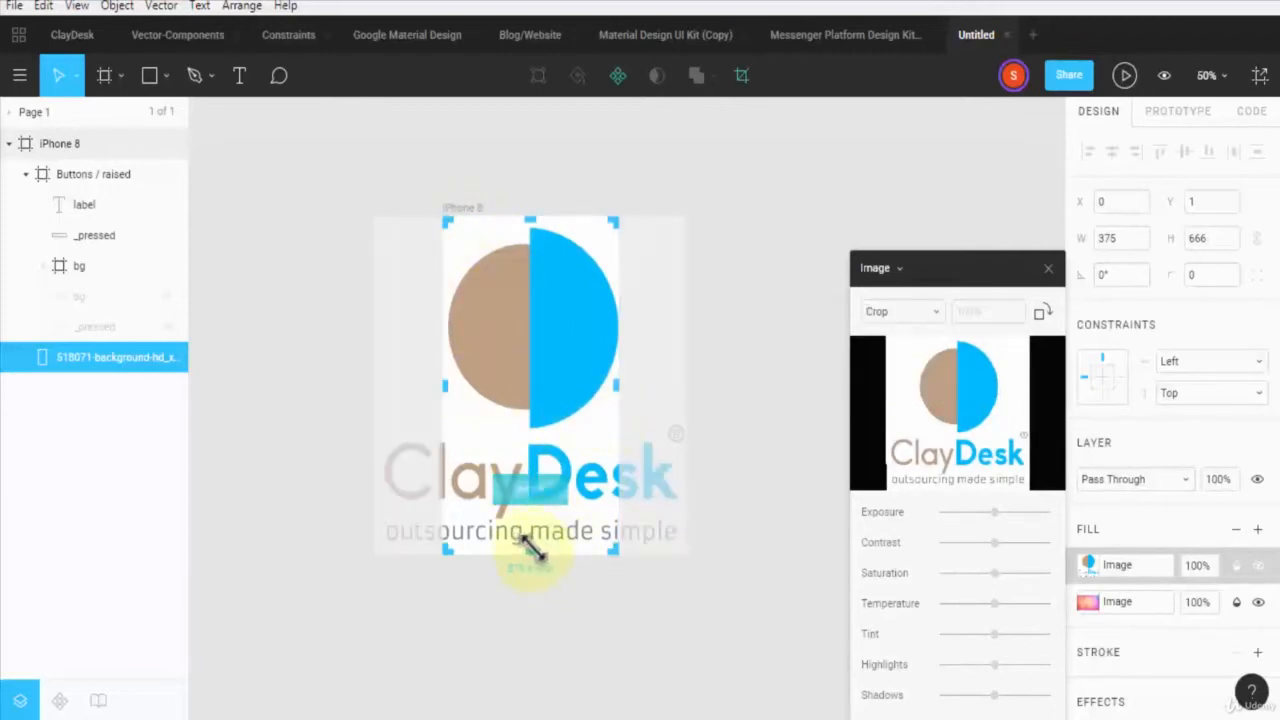
left_click_drag(530, 545, 535, 432)
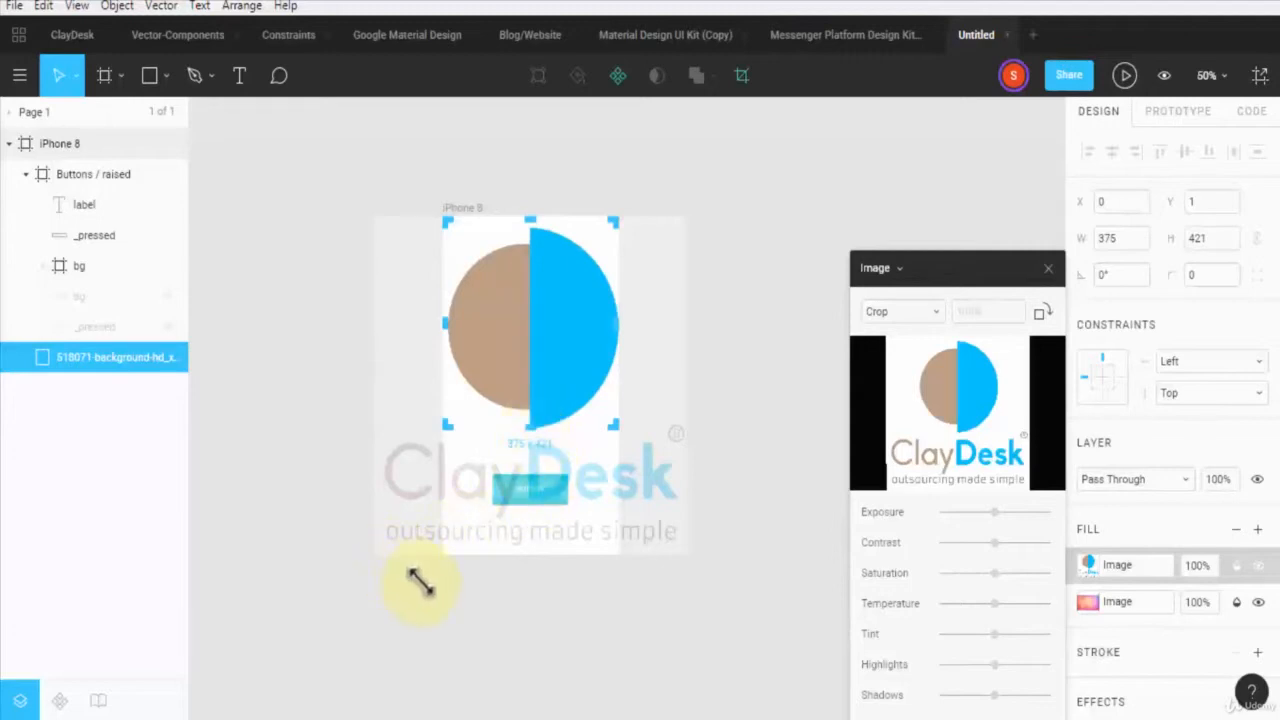
key("Return")
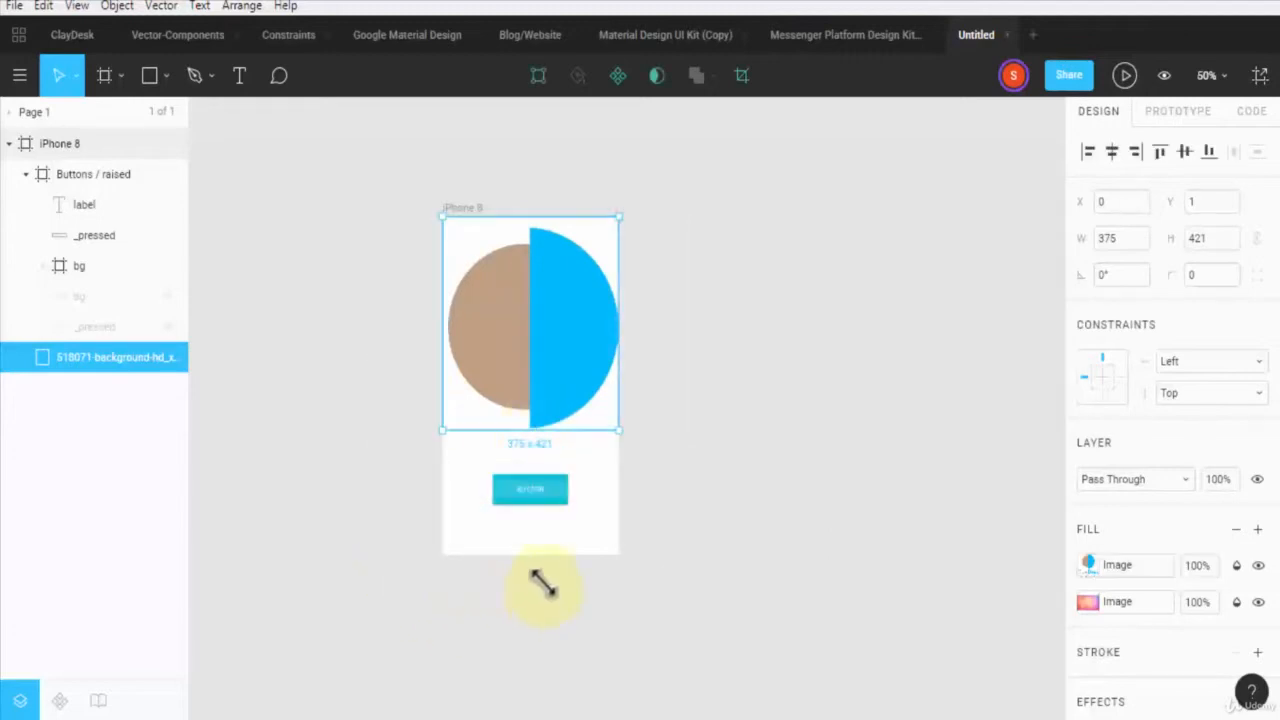
- Shrink the cropped logo image to about 260 x 292 centred in the iPhone 8 frame, and lower the raised button to Y 538
left_click_drag(437, 215, 492, 283)
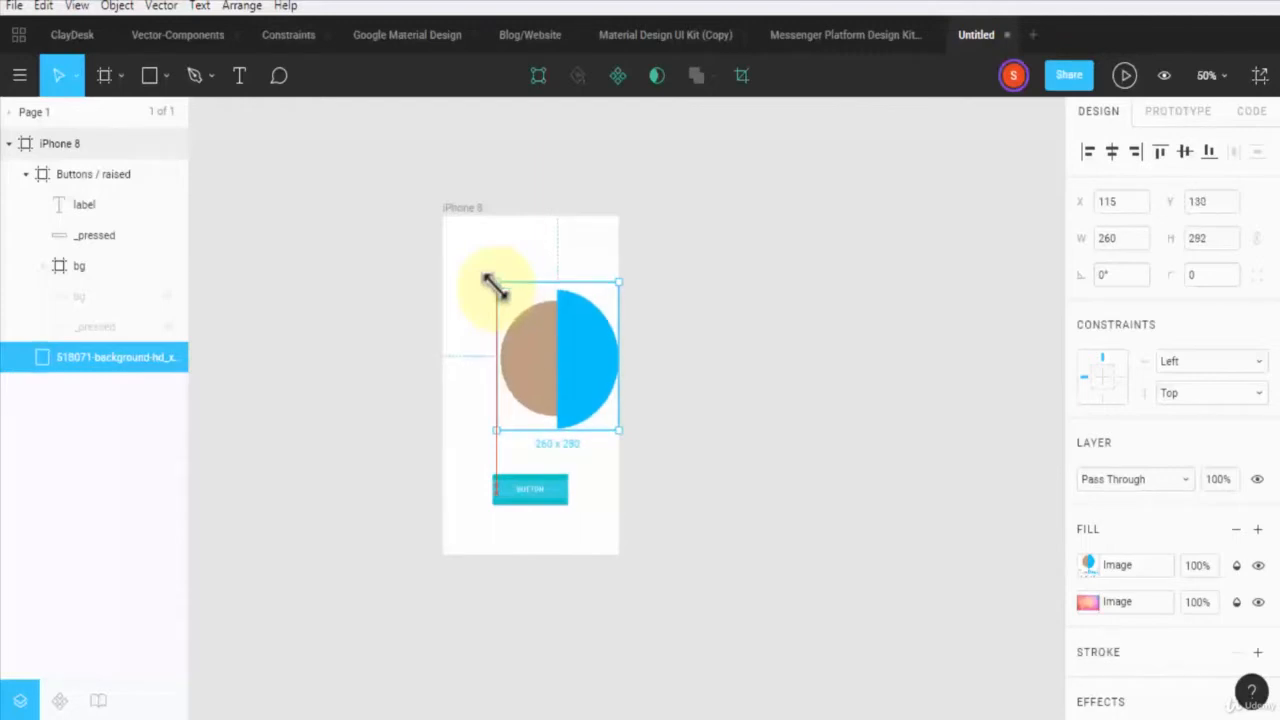
left_click_drag(563, 357, 538, 392)
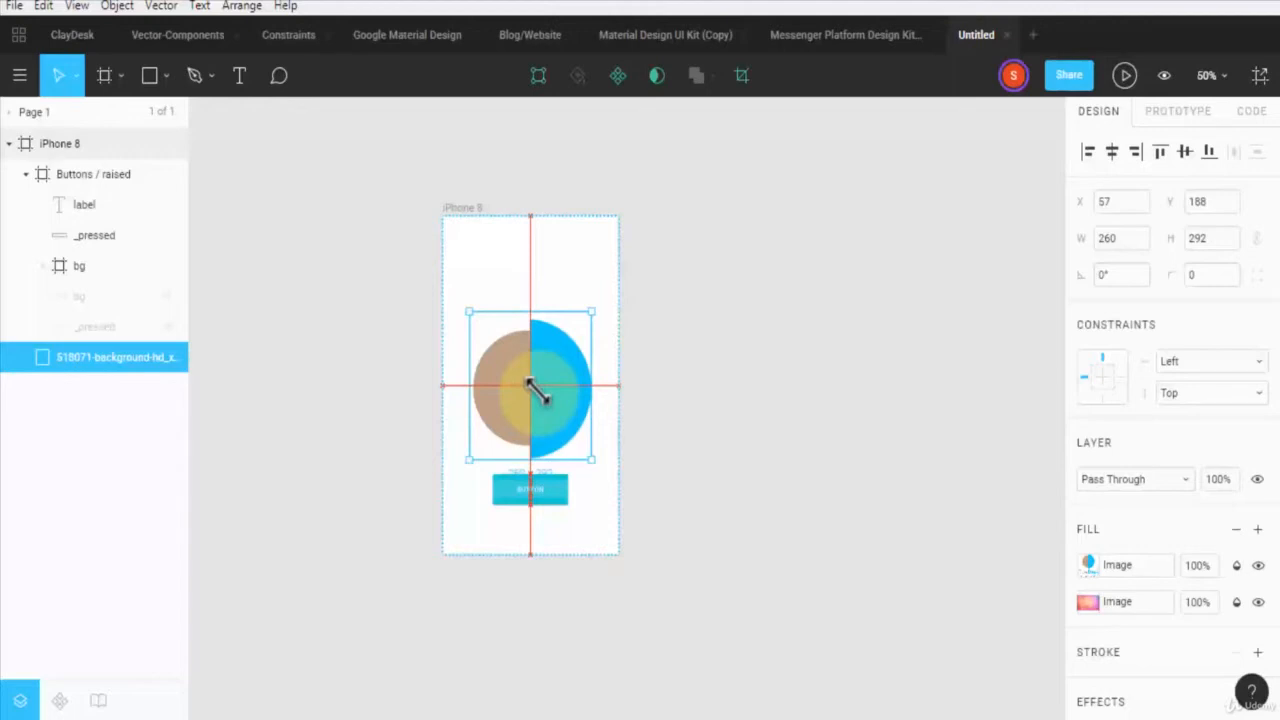
left_click(532, 490)
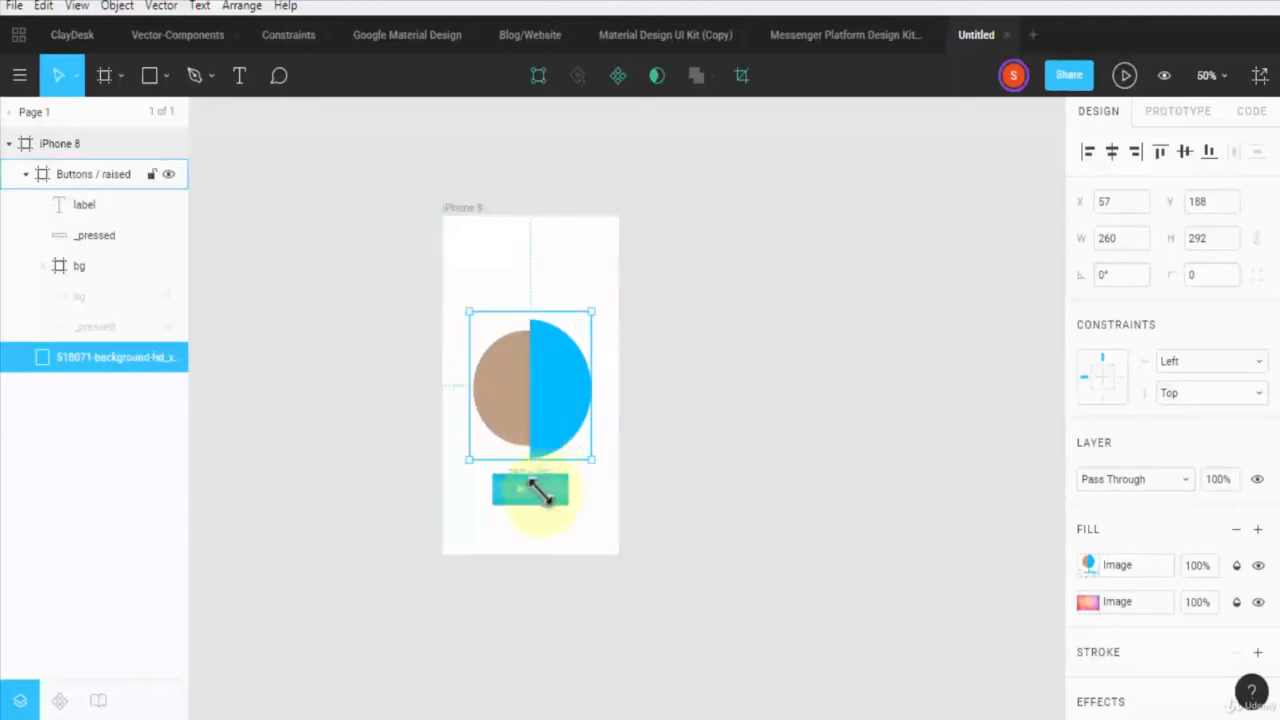
left_click_drag(538, 495, 541, 505)
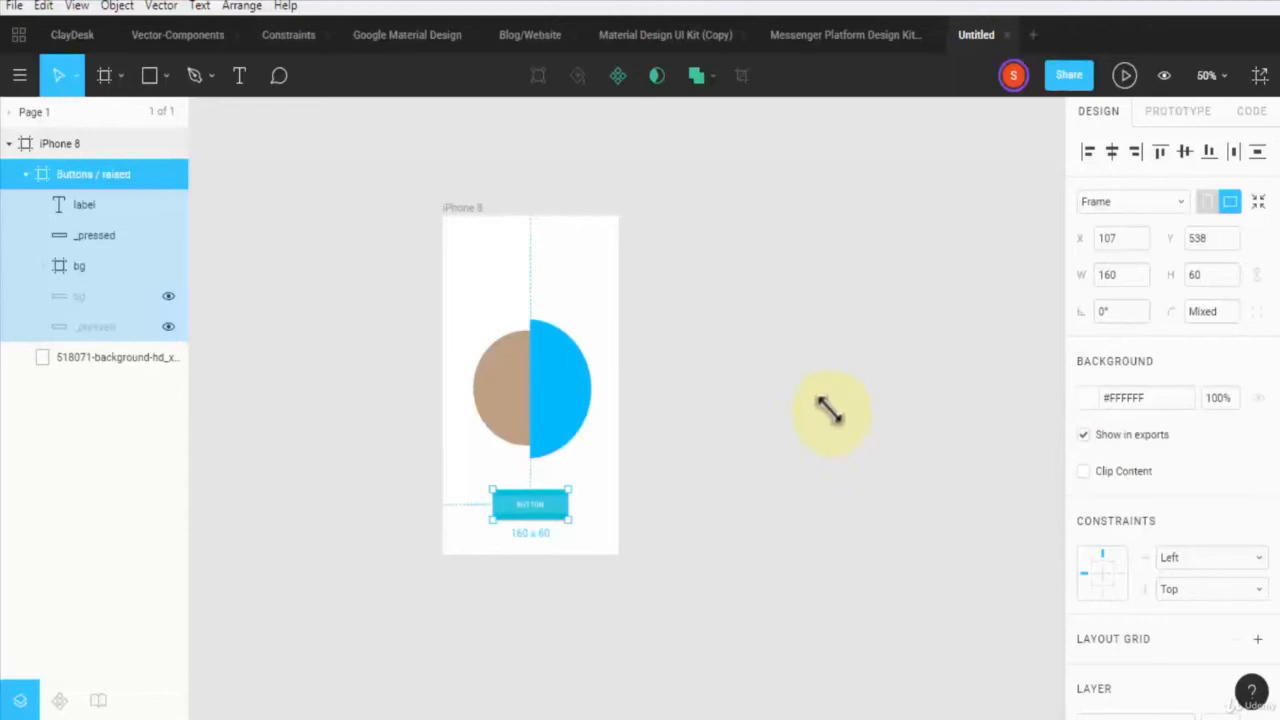
- Add a layout grid to the iPhone 8 frame and switch it to 5 stretched columns with a gutter of 20
left_click(50, 140)
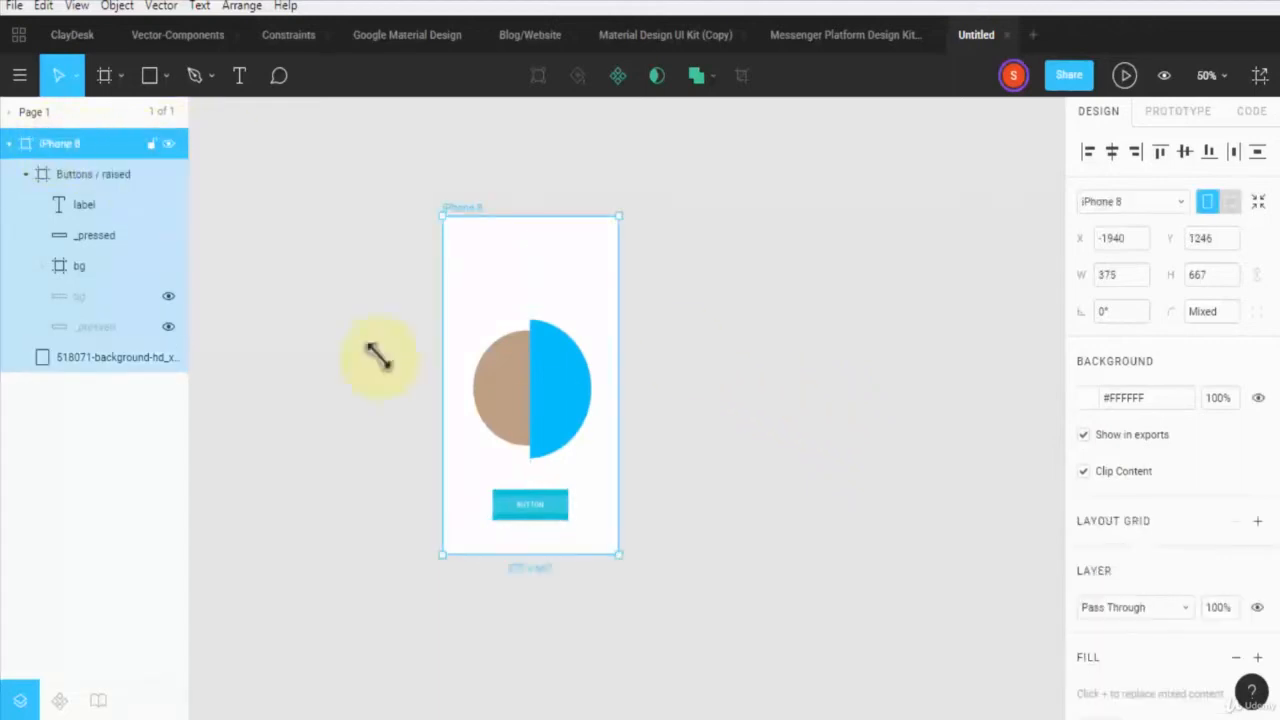
scroll(1095, 520, "down", 3)
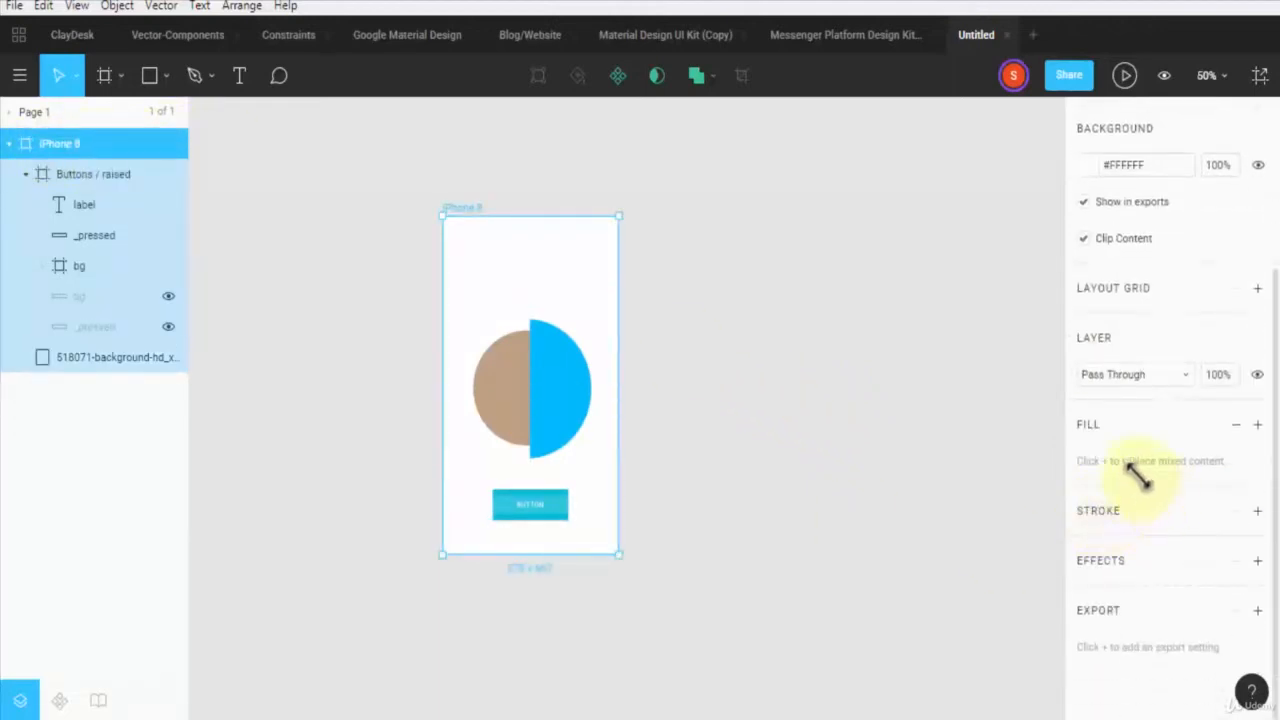
scroll(1137, 471, "up", 3)
scroll(1140, 450, "up", 1)
scroll(1143, 440, "down", 2)
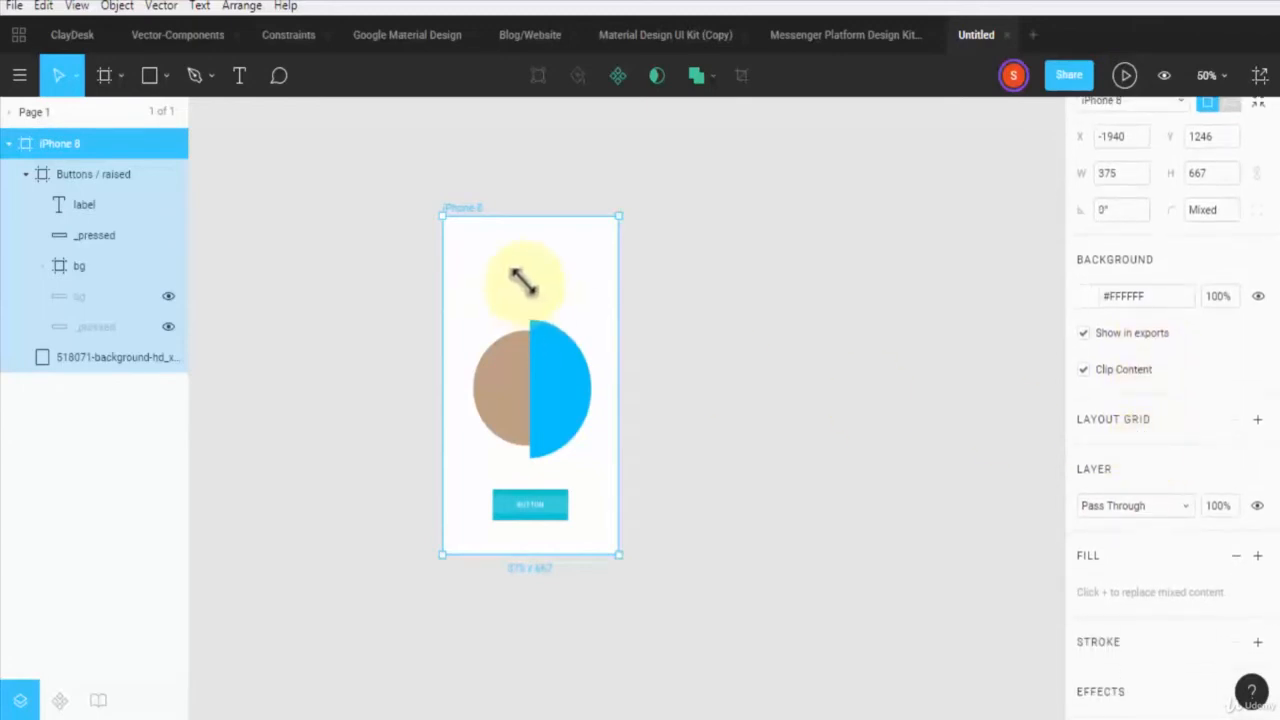
left_click(525, 283)
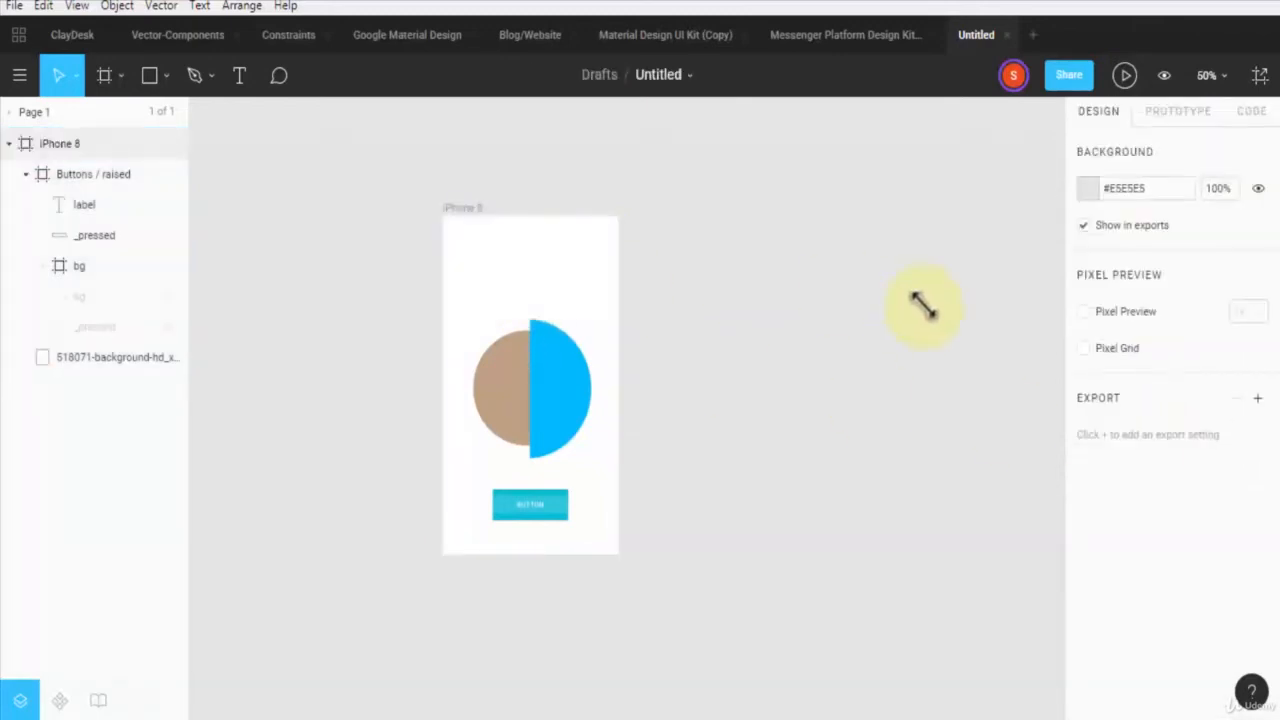
left_click(60, 145)
scroll(1137, 451, "down", 3)
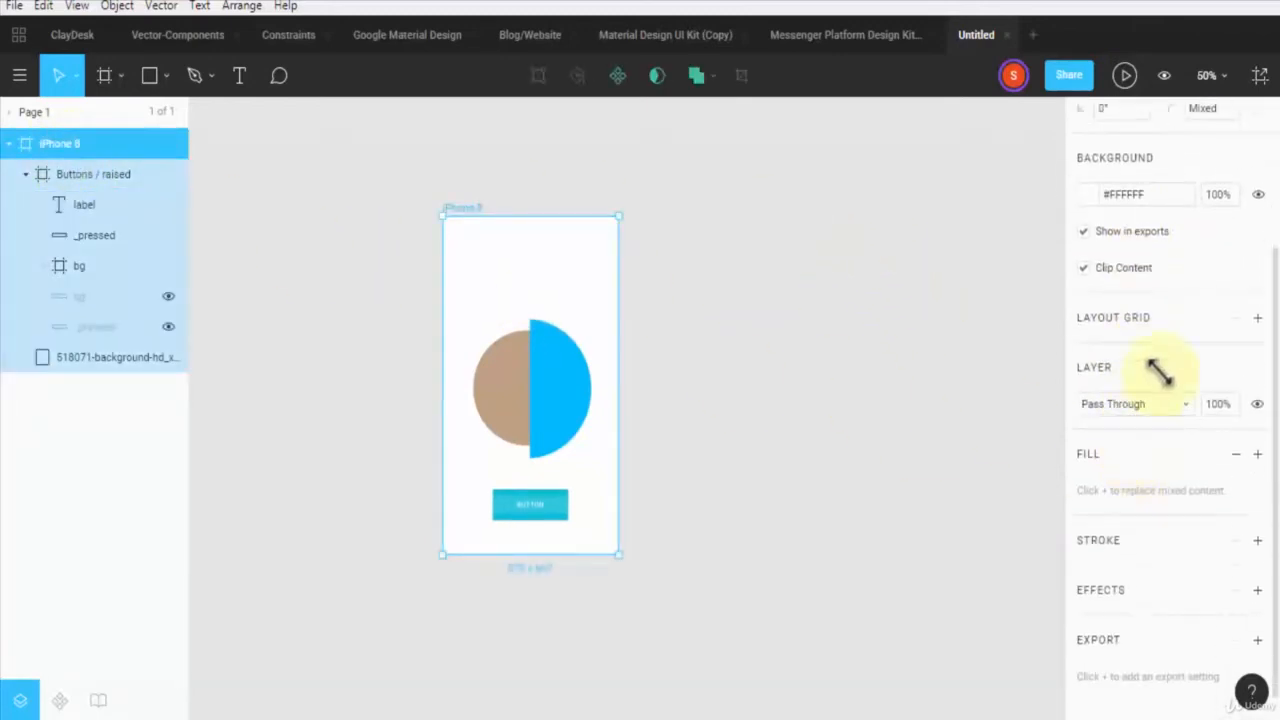
scroll(1186, 272, "up", 2)
scroll(1186, 285, "down", 3)
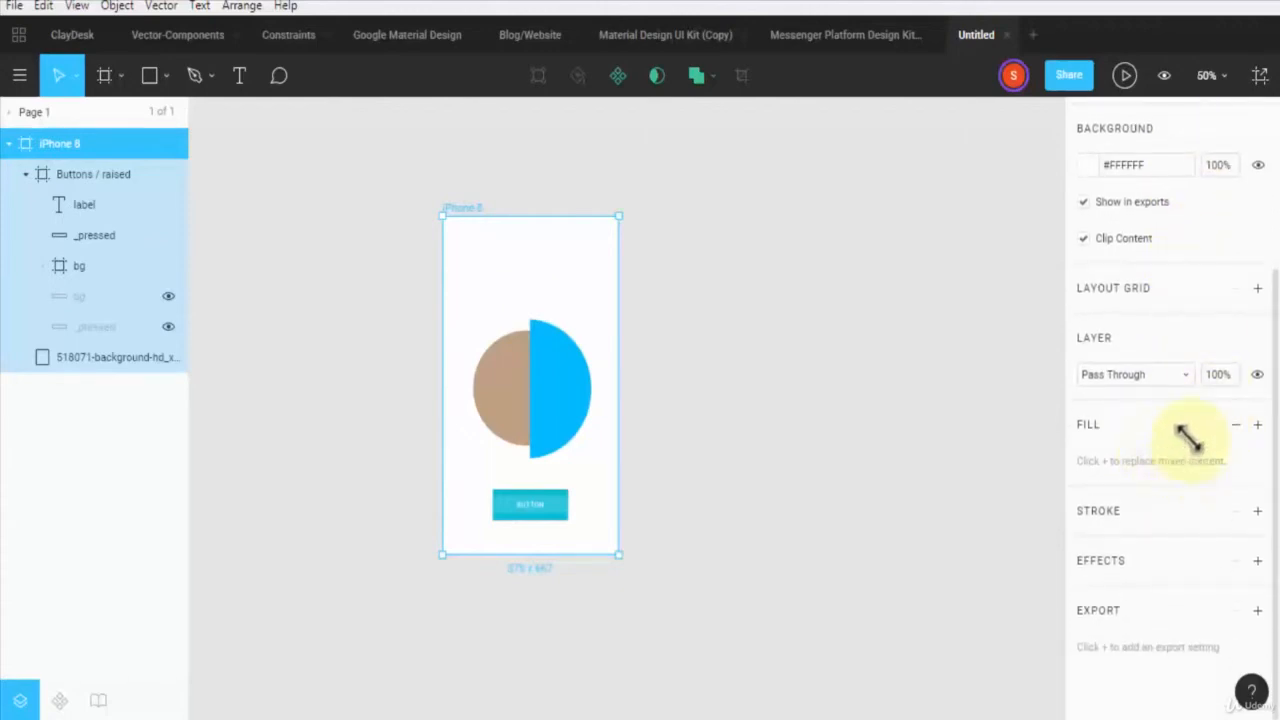
left_click(1257, 288)
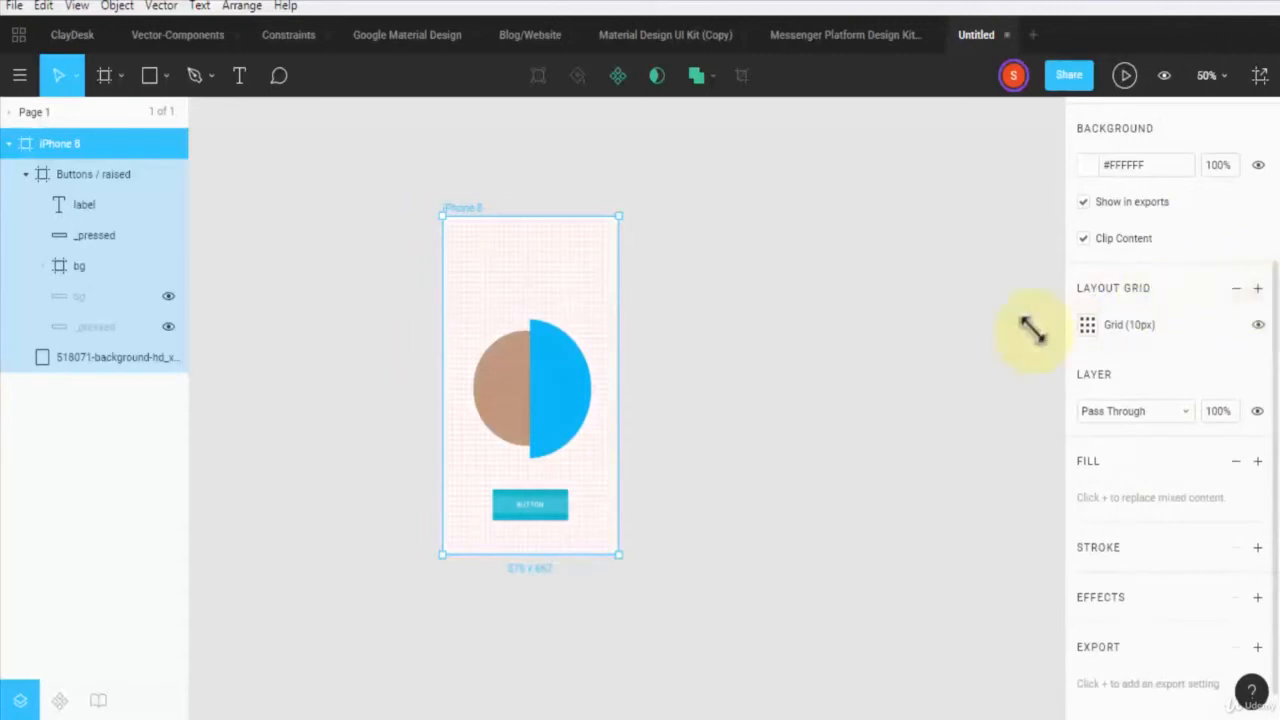
left_click(1088, 322)
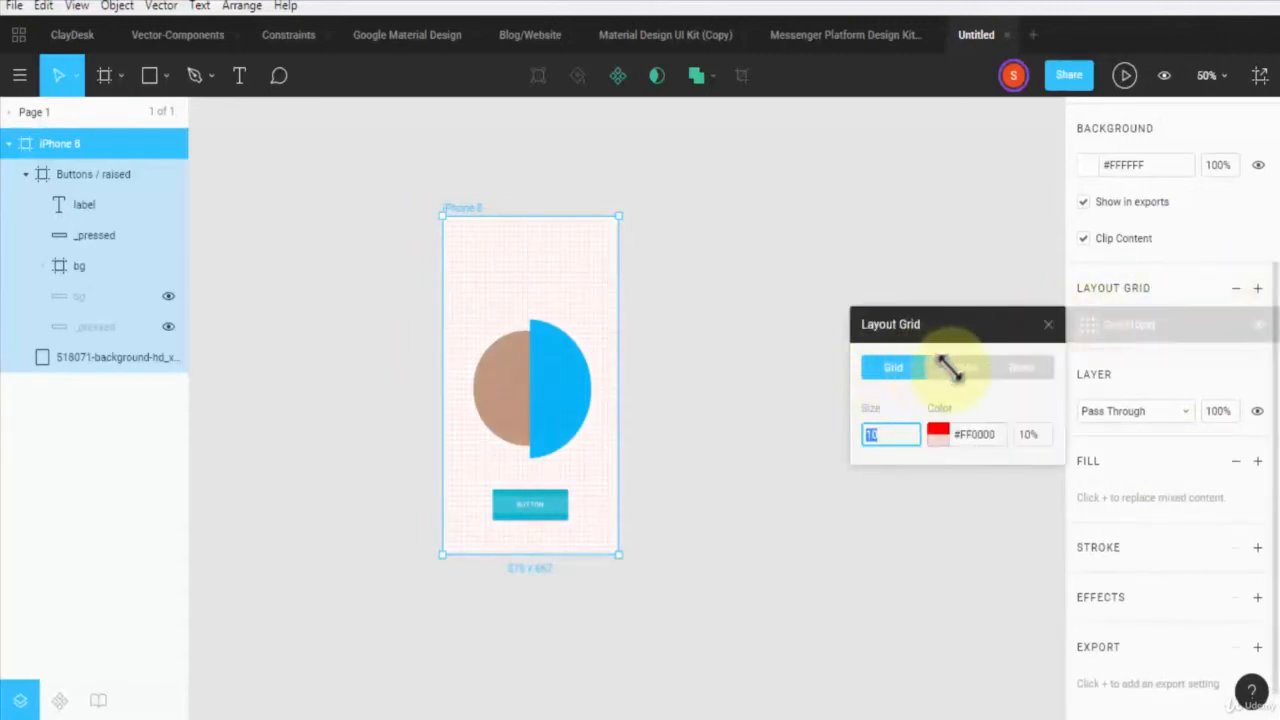
left_click(950, 367)
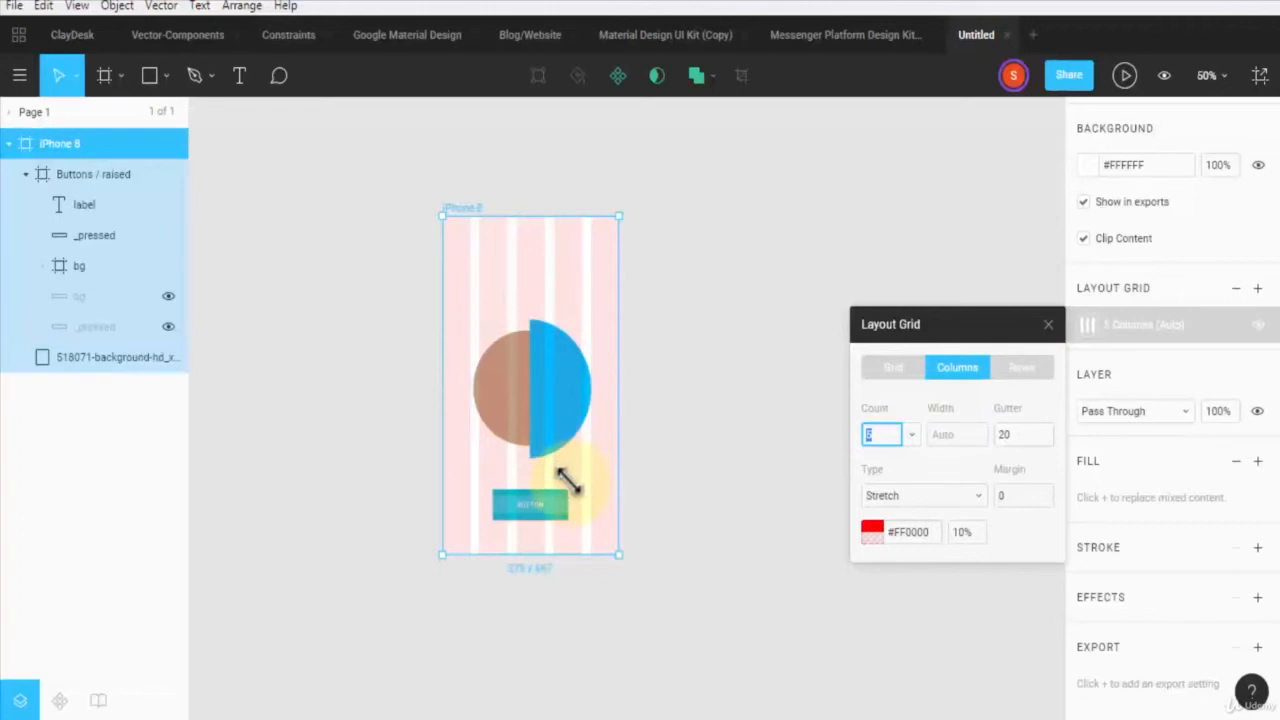
- Nudge the raised button slightly down and check the logo image's centring against the column grid
left_click(526, 508)
left_click_drag(522, 508, 528, 508)
left_click(518, 400)
left_click_drag(520, 397, 517, 403)
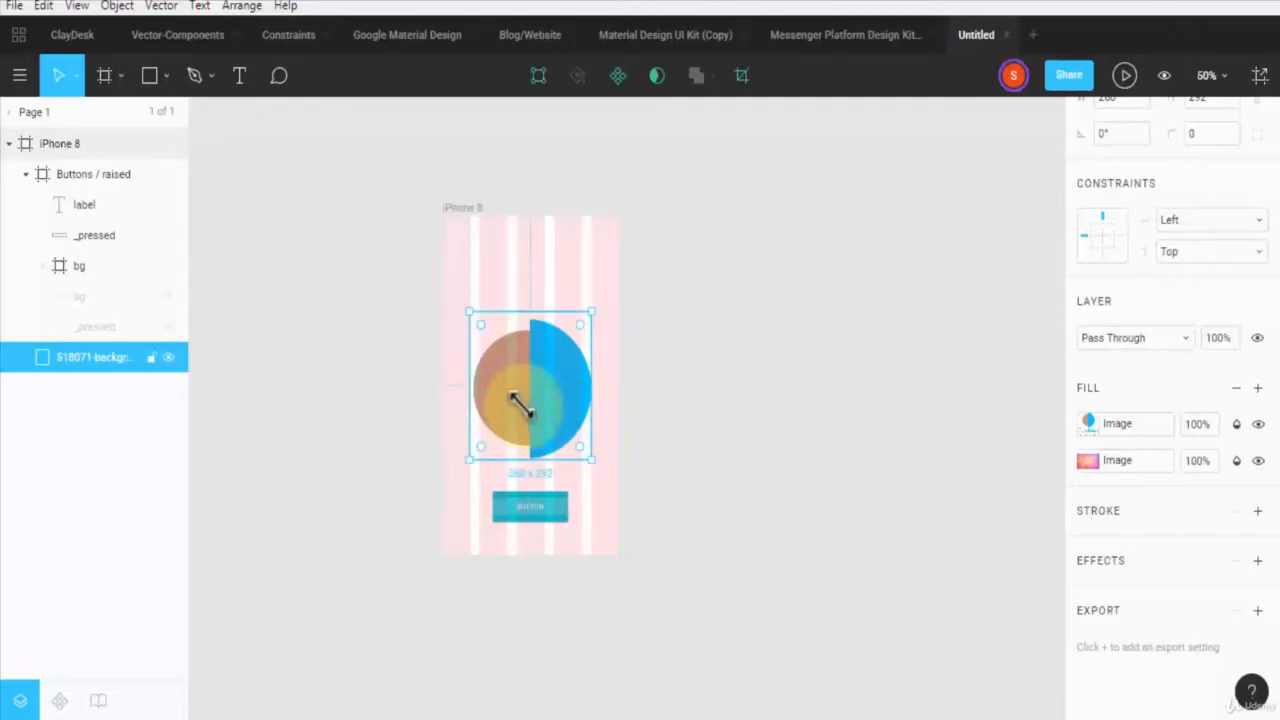
- Hide the logo image's two image fills one after the other and toggle the background picture's fill again
left_click(1256, 424)
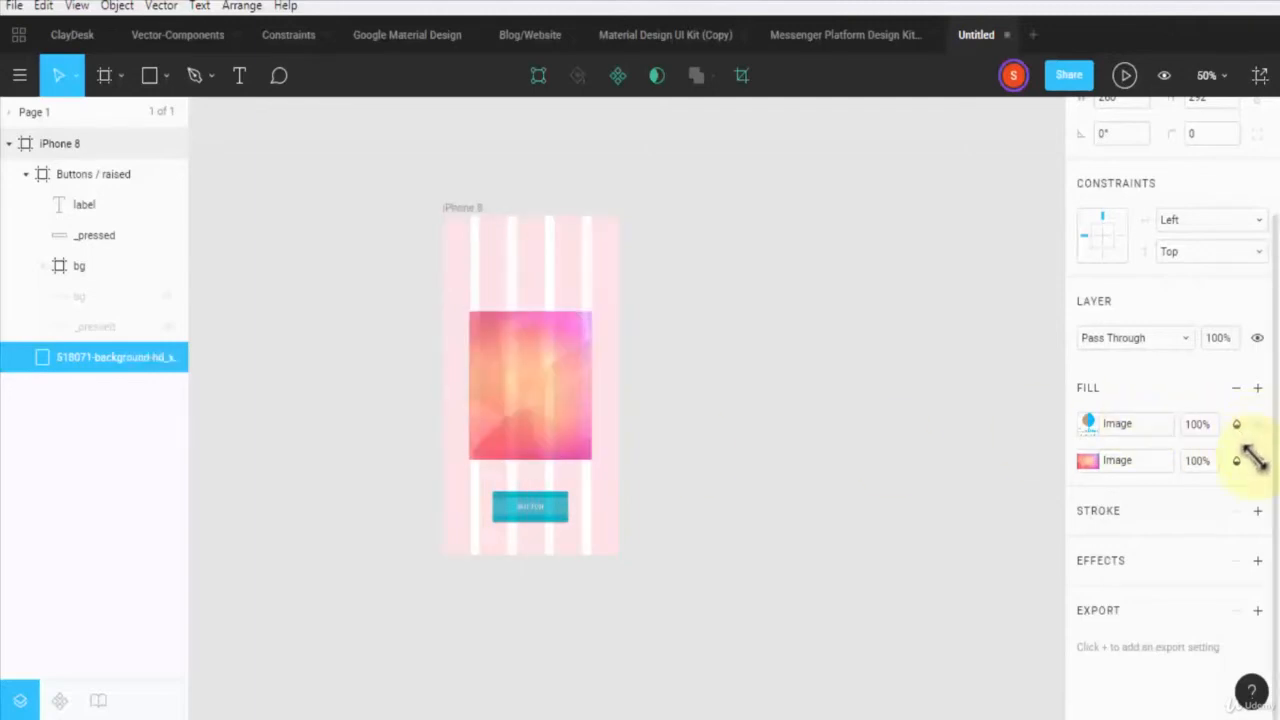
left_click(1254, 459)
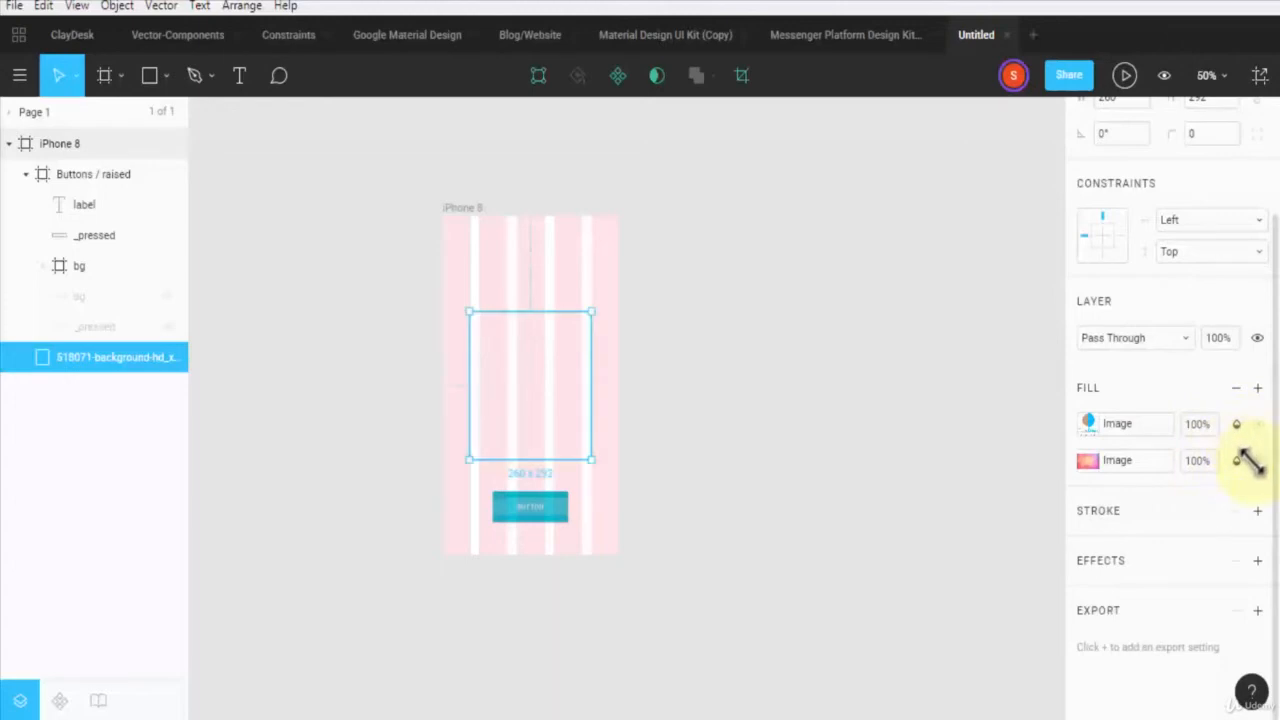
left_click(1254, 460)
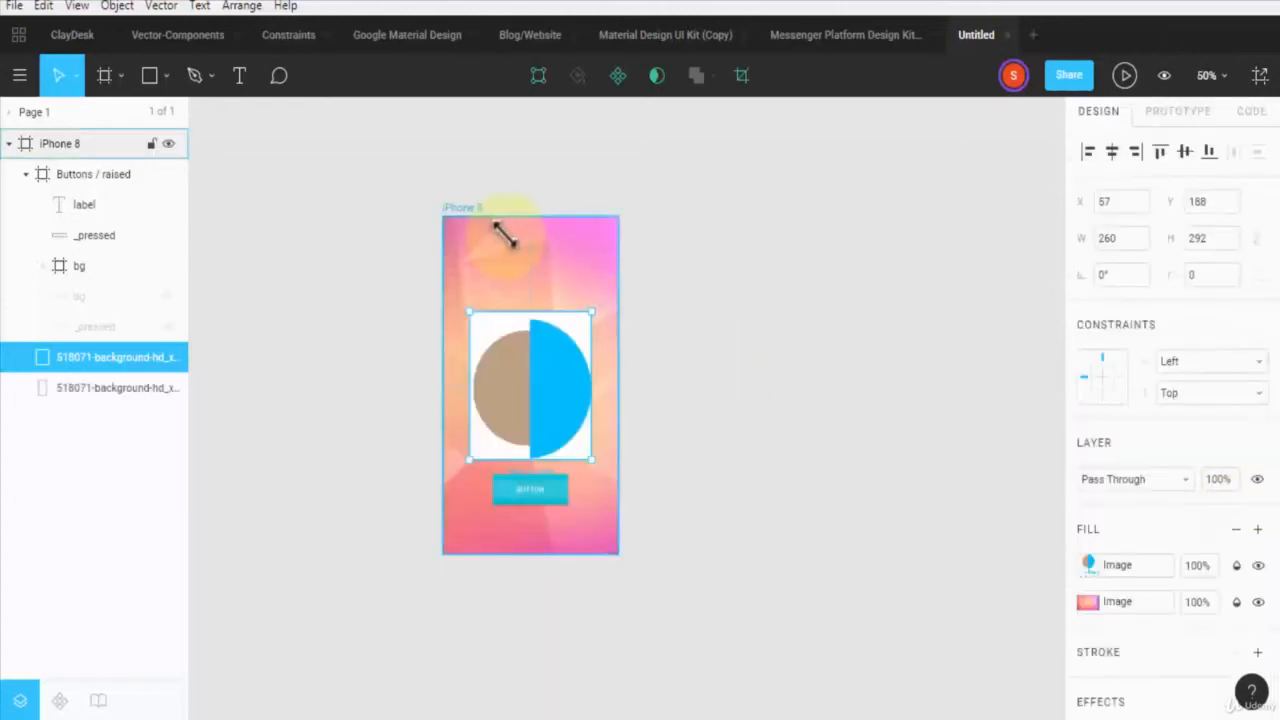
- Move the raised button down to X 107, Y 546, keeping it centred below the logo image
left_click(503, 237)
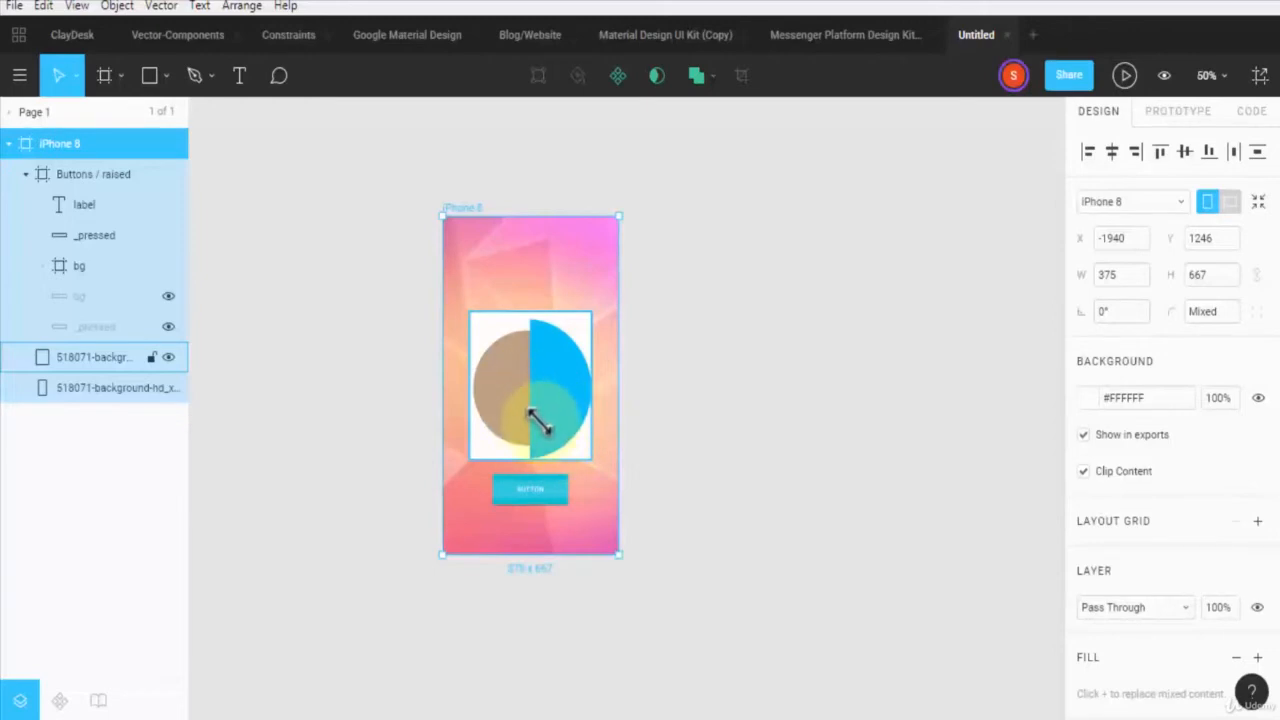
left_click_drag(523, 494, 545, 503)
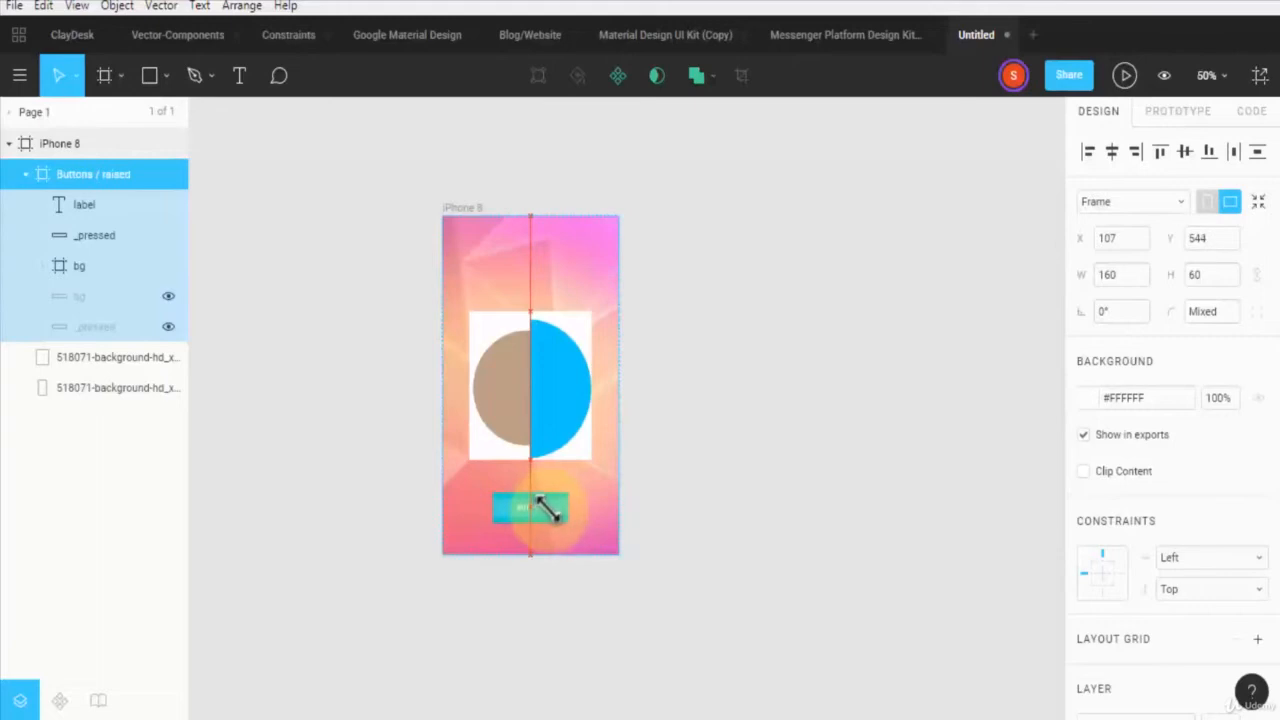
left_click_drag(545, 505, 546, 507)
left_click_drag(546, 508, 546, 508)
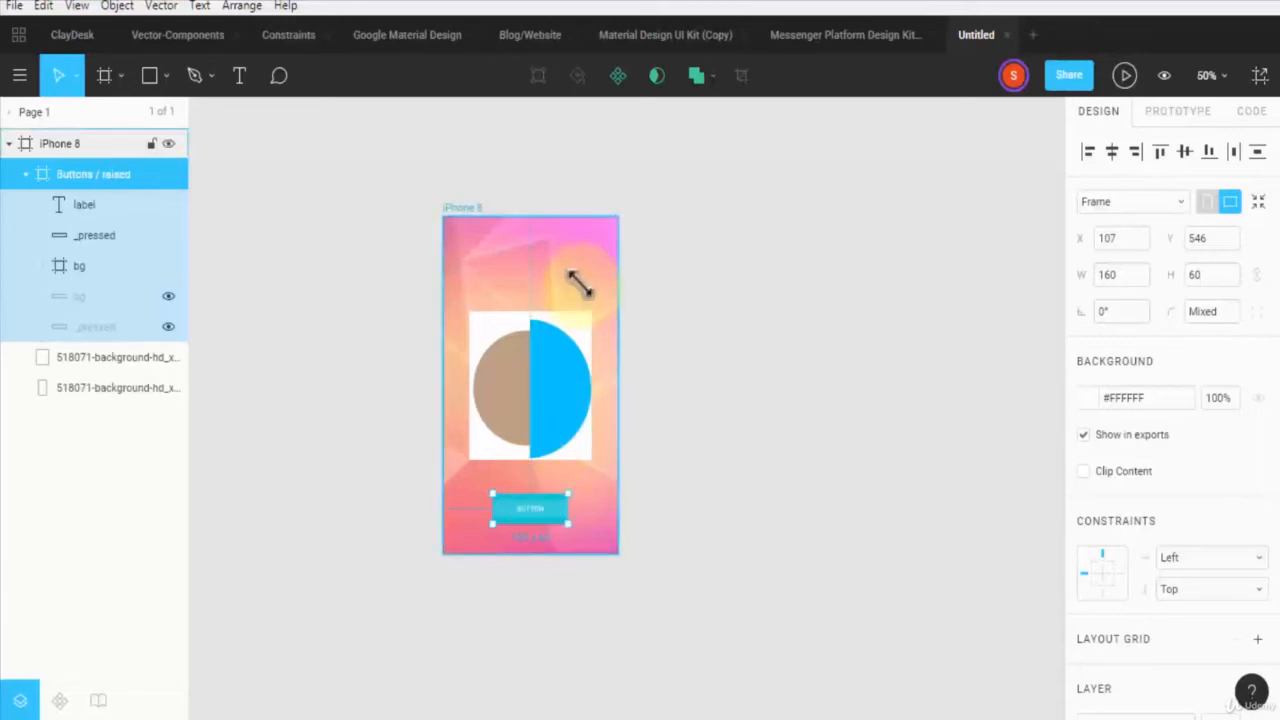
- Set the full-screen background picture's layer blend mode to Multiply and its image fill opacity to 50%
left_click(578, 284)
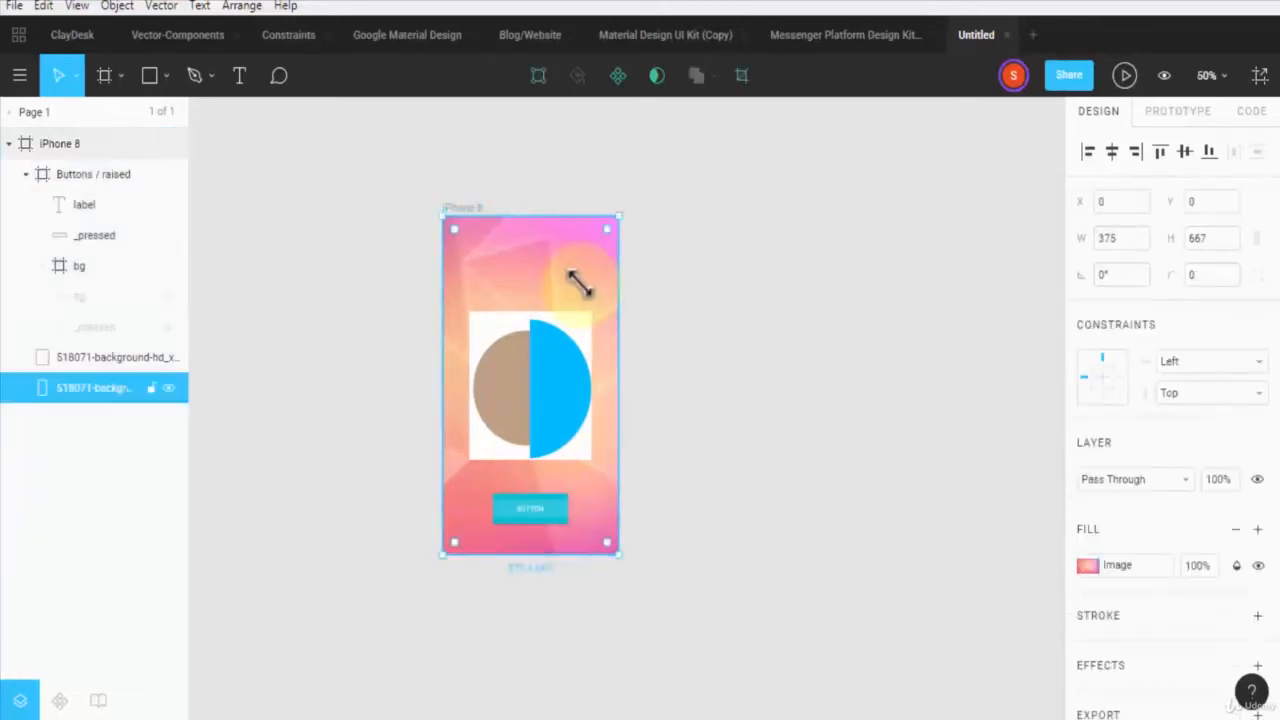
left_click(1087, 565)
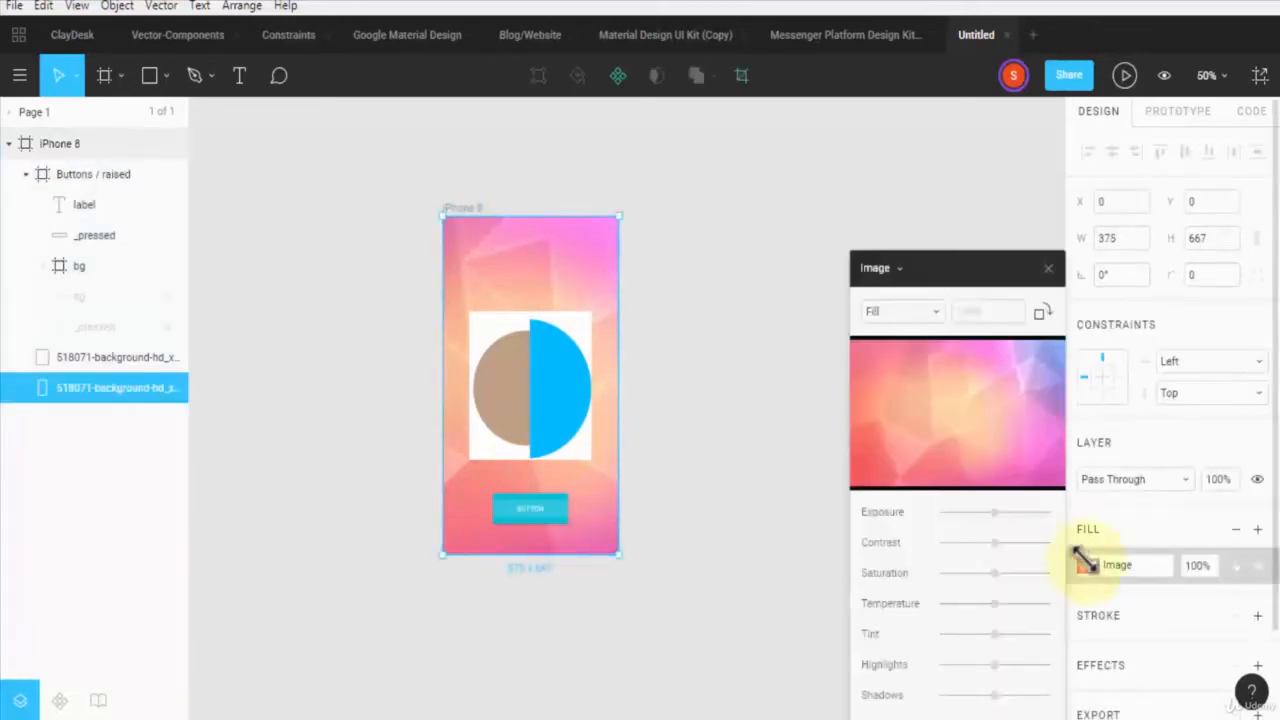
left_click(929, 311)
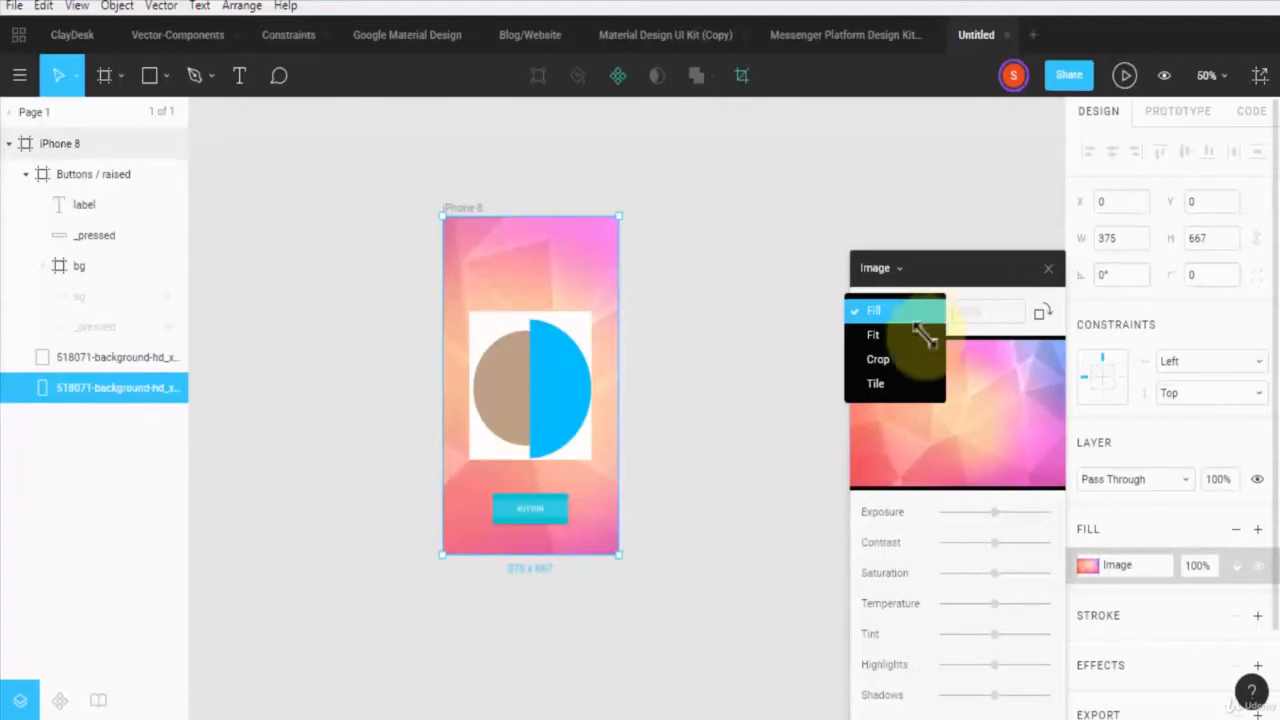
left_click(916, 532)
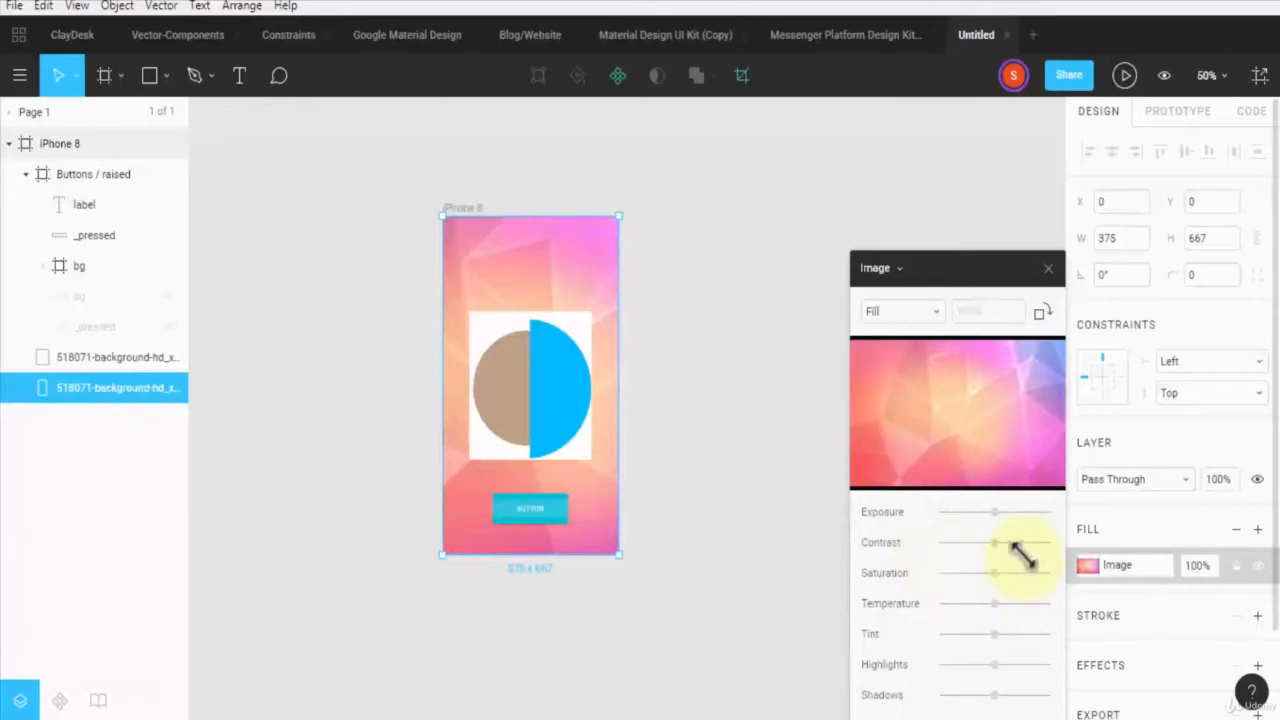
left_click(1180, 474)
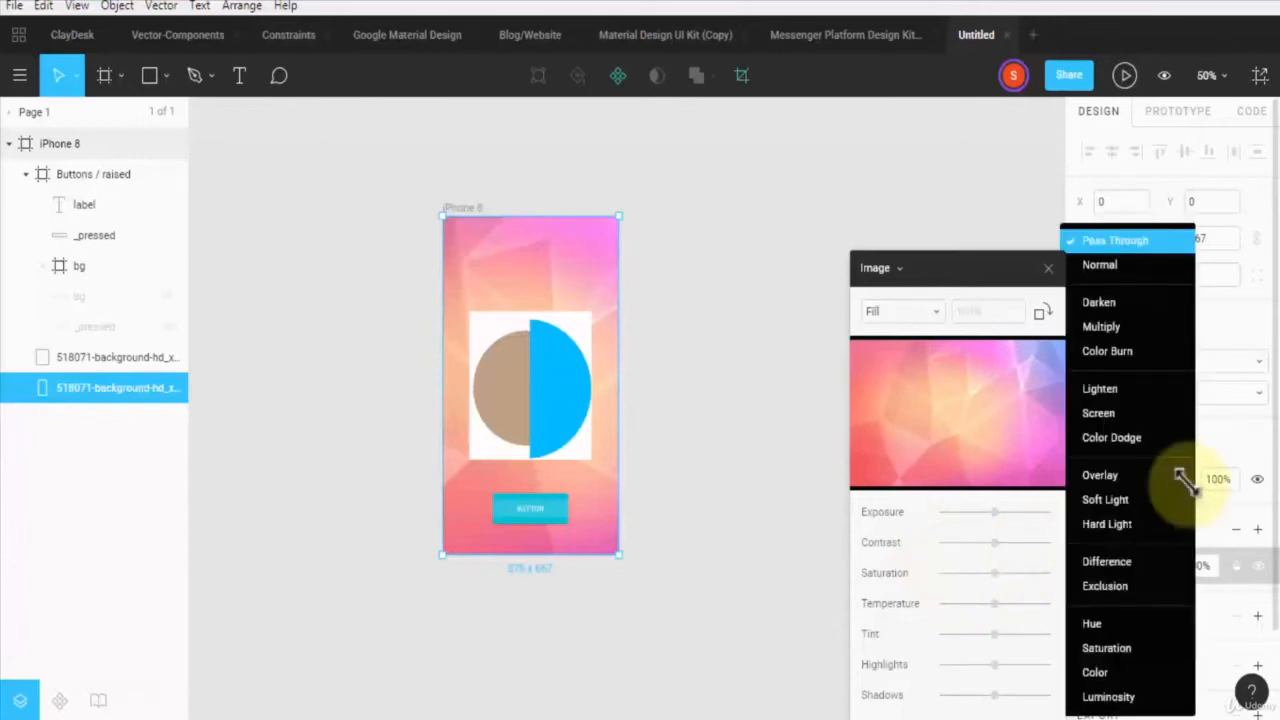
left_click(1100, 326)
left_click(1195, 565)
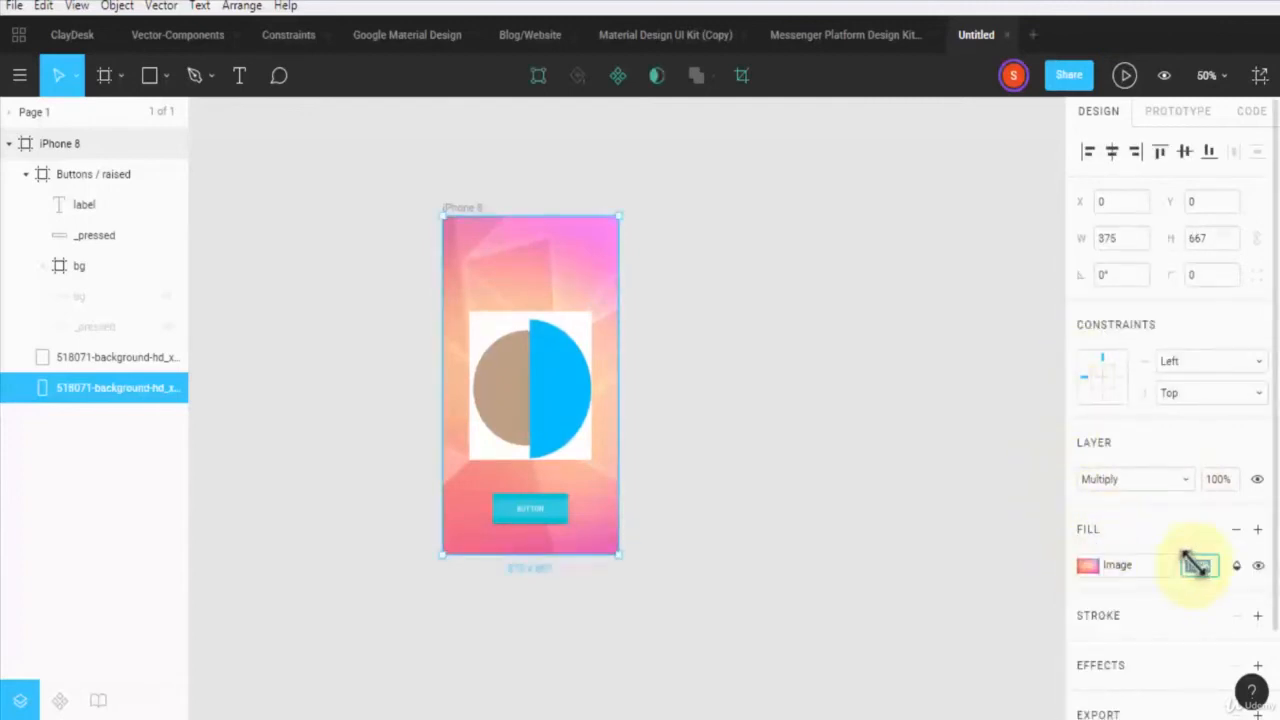
type("50")
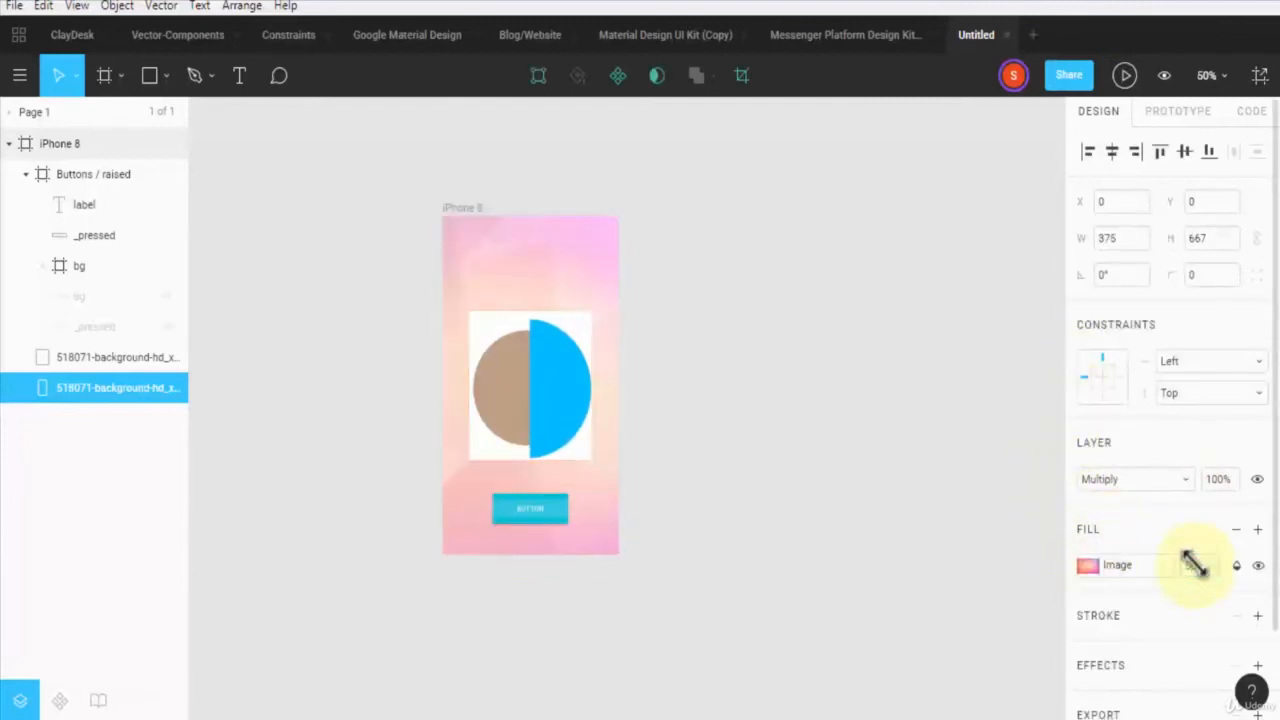
- Set the logo image's layer blend mode to Multiply and its logo fill opacity to 50%
left_click(519, 373)
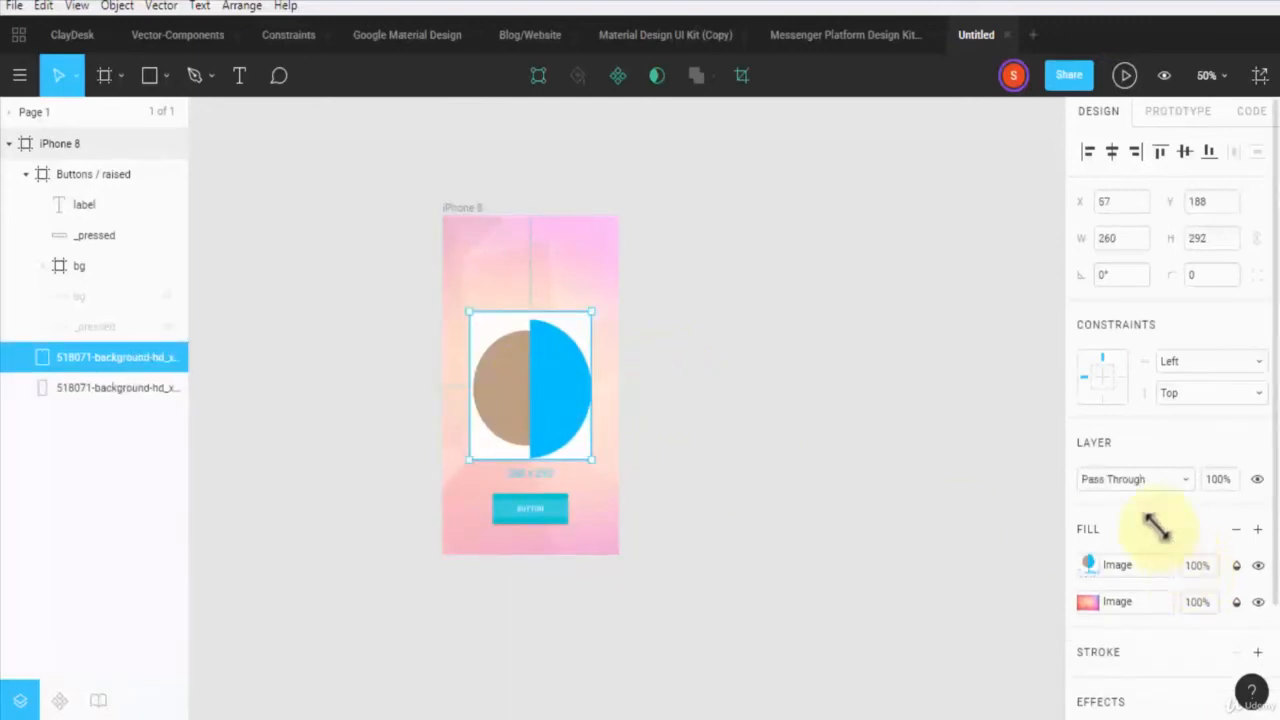
left_click(1135, 479)
left_click(1121, 322)
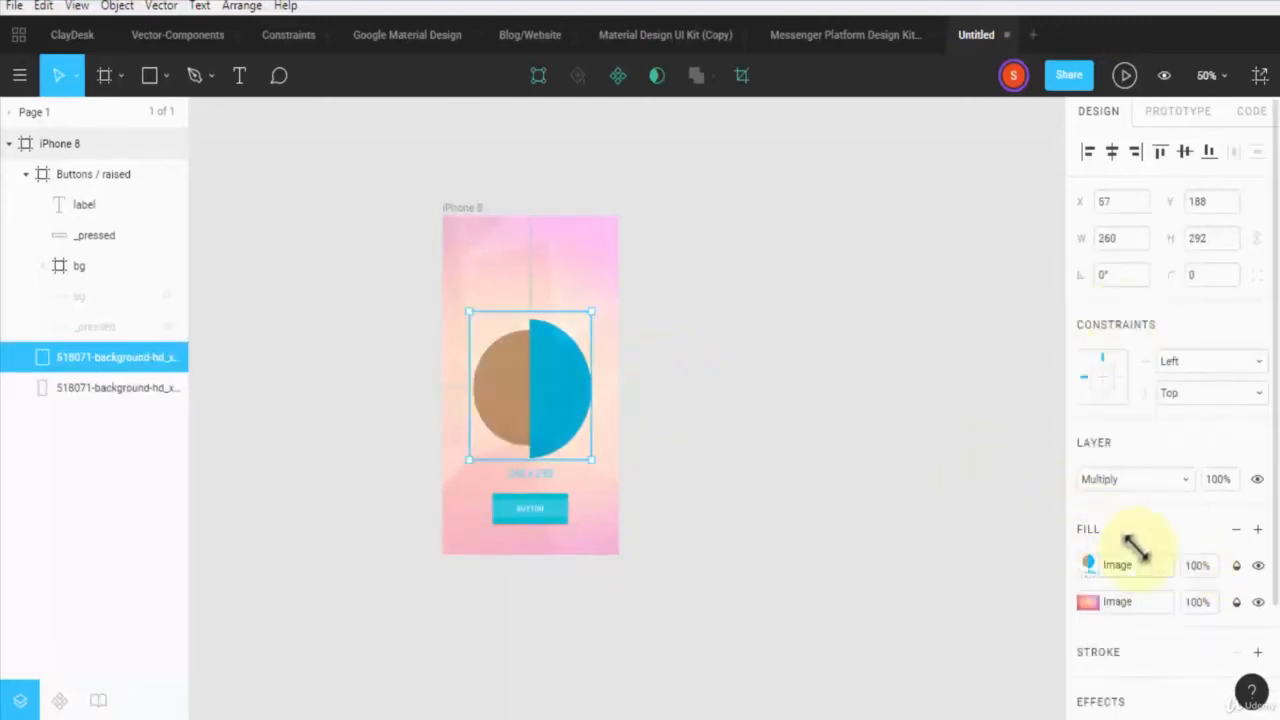
type("50")
key("Return")
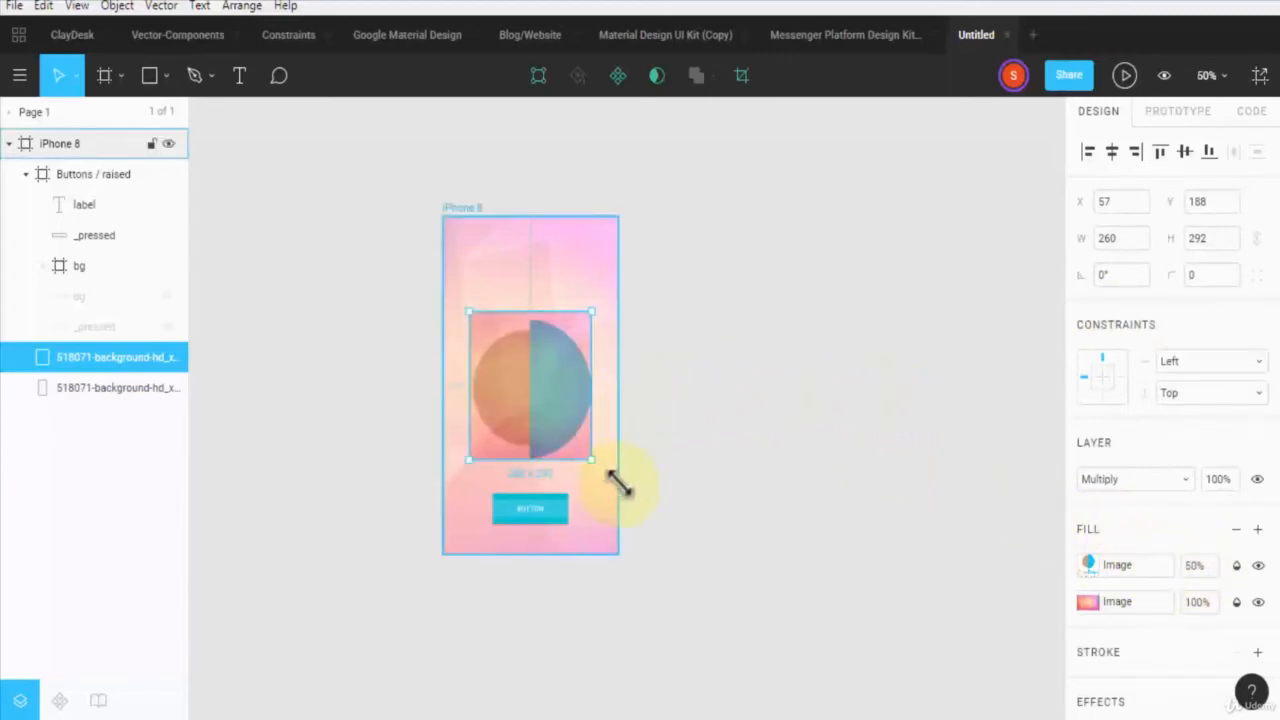
left_click(657, 483)
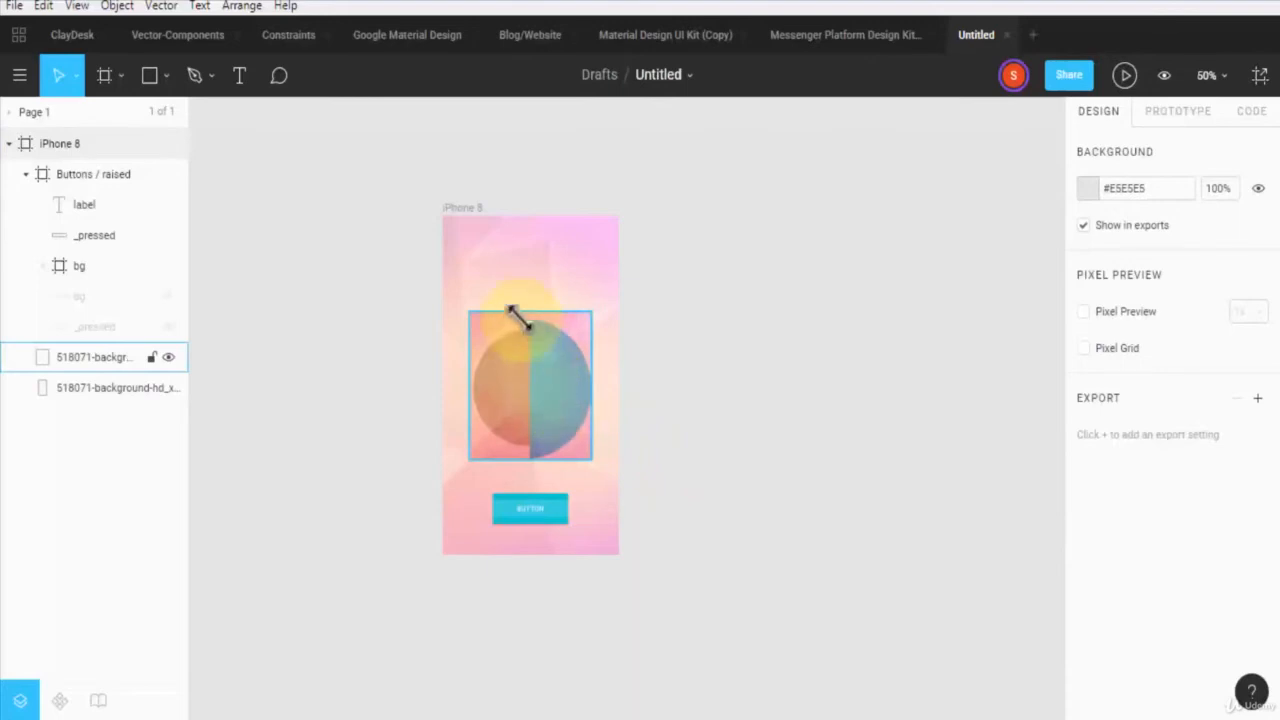
- Set the logo image's horizontal constraint to Left & Right
key("ctrl+plus")
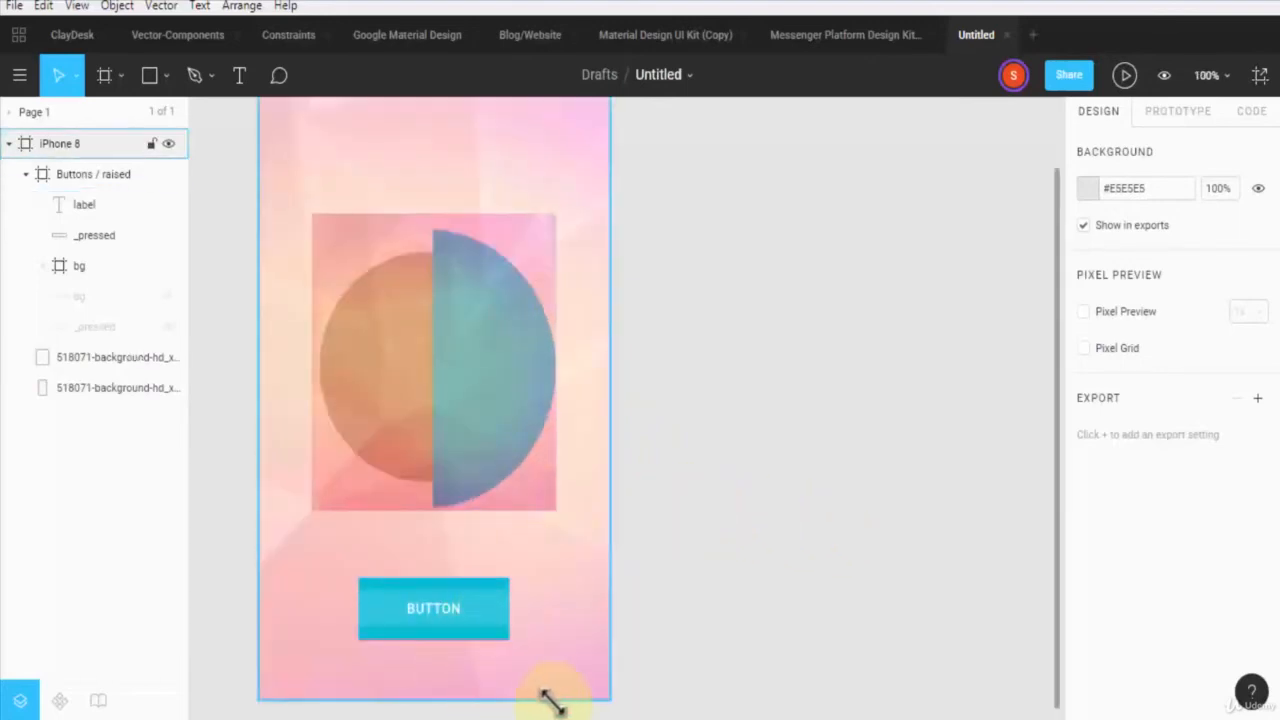
left_click_drag(223, 171, 529, 580)
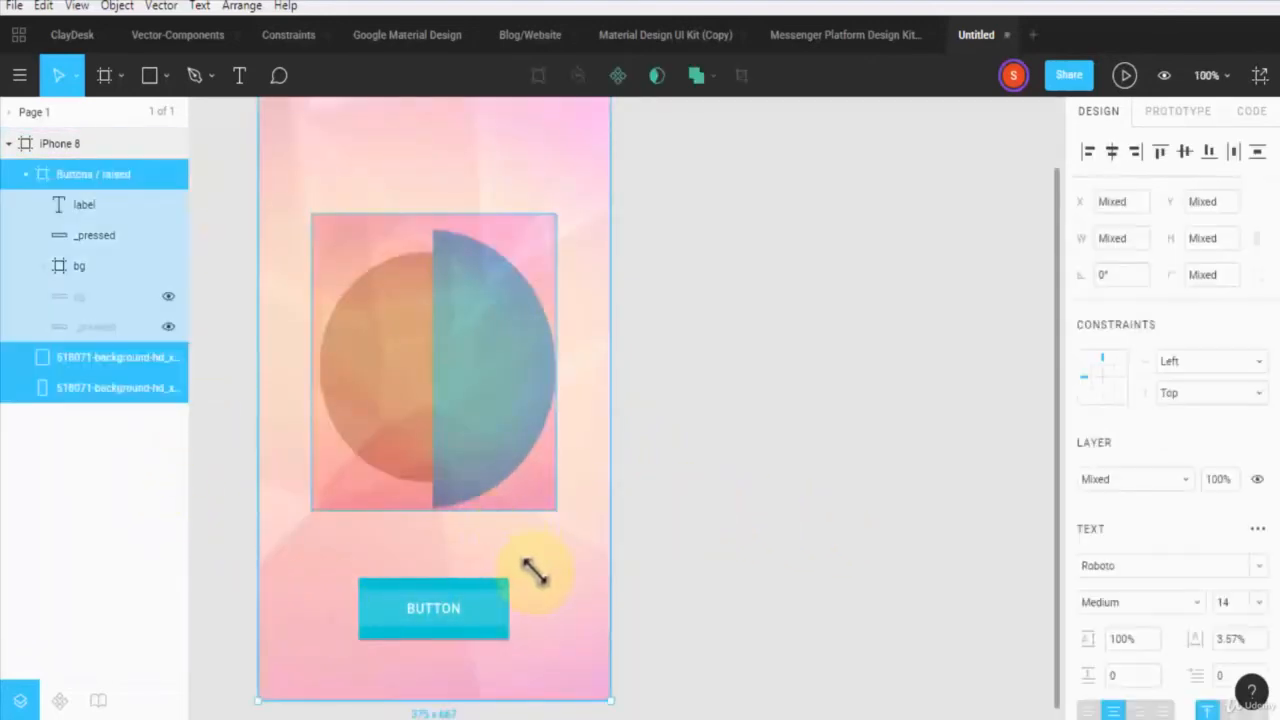
left_click(500, 470)
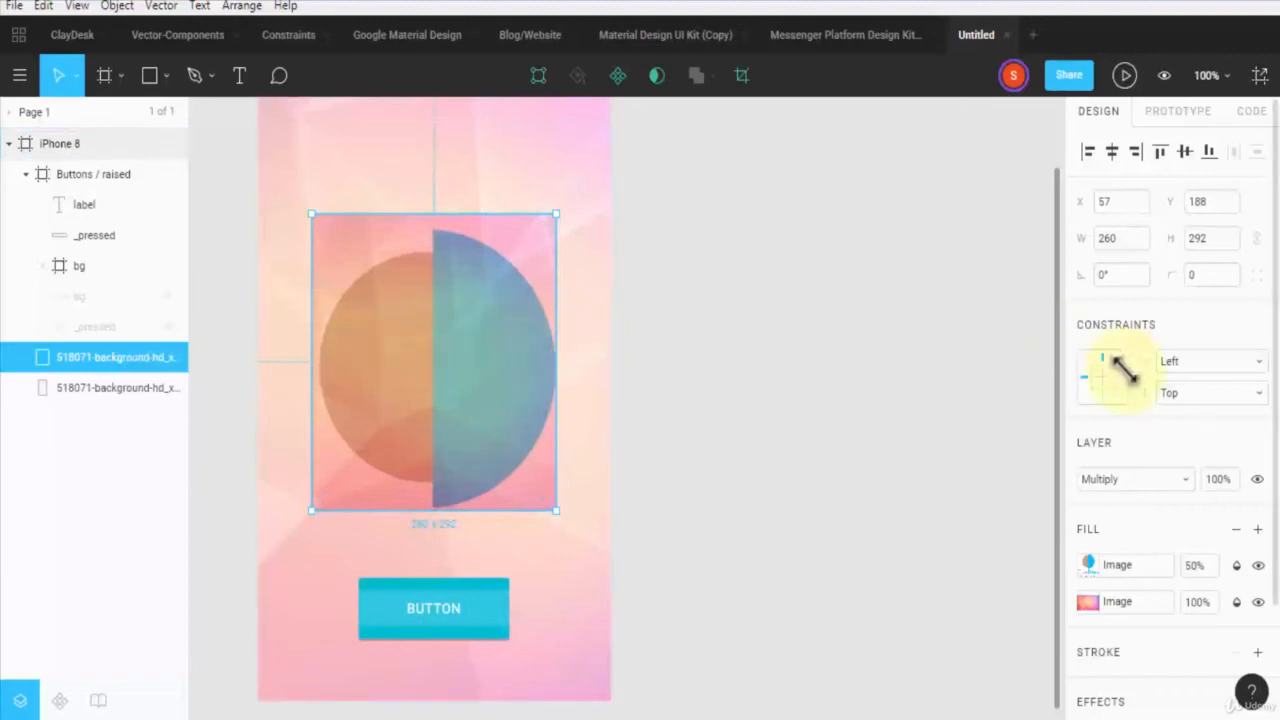
left_click(1177, 362)
left_click(1186, 406)
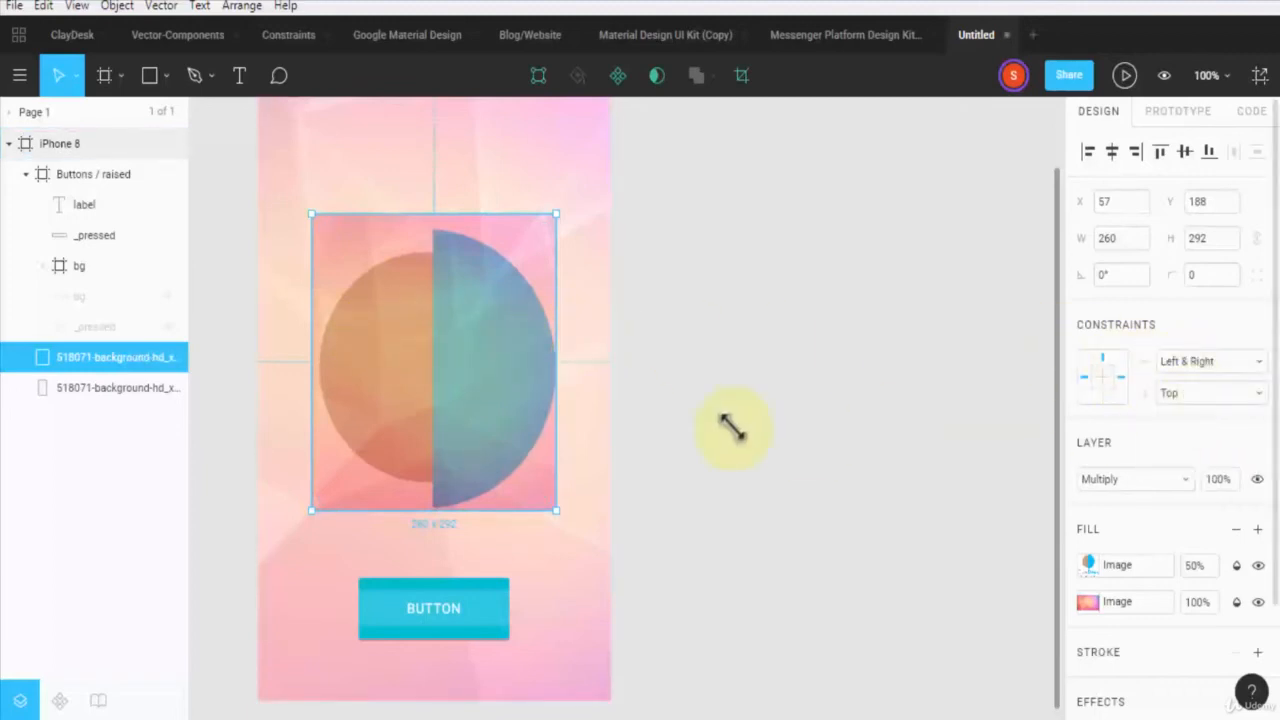
- Check the horizontal constraint of the text label inside the raised button
left_click(466, 603)
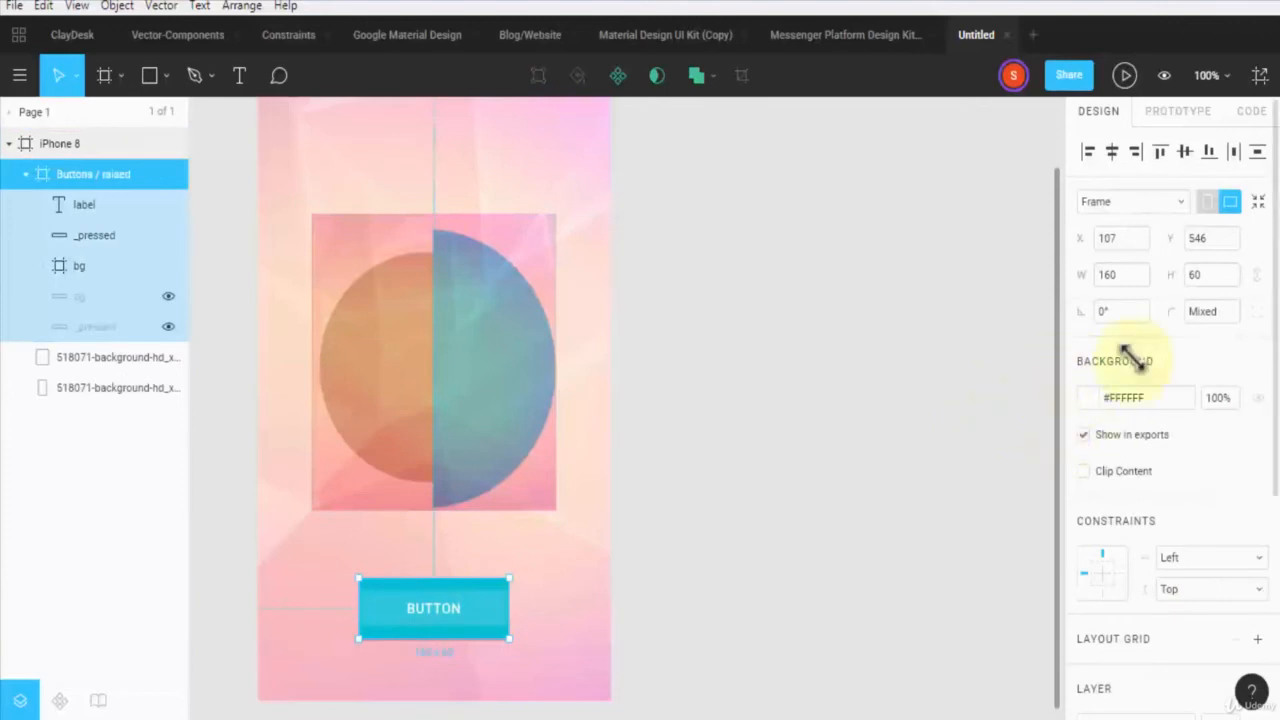
double_click(457, 606)
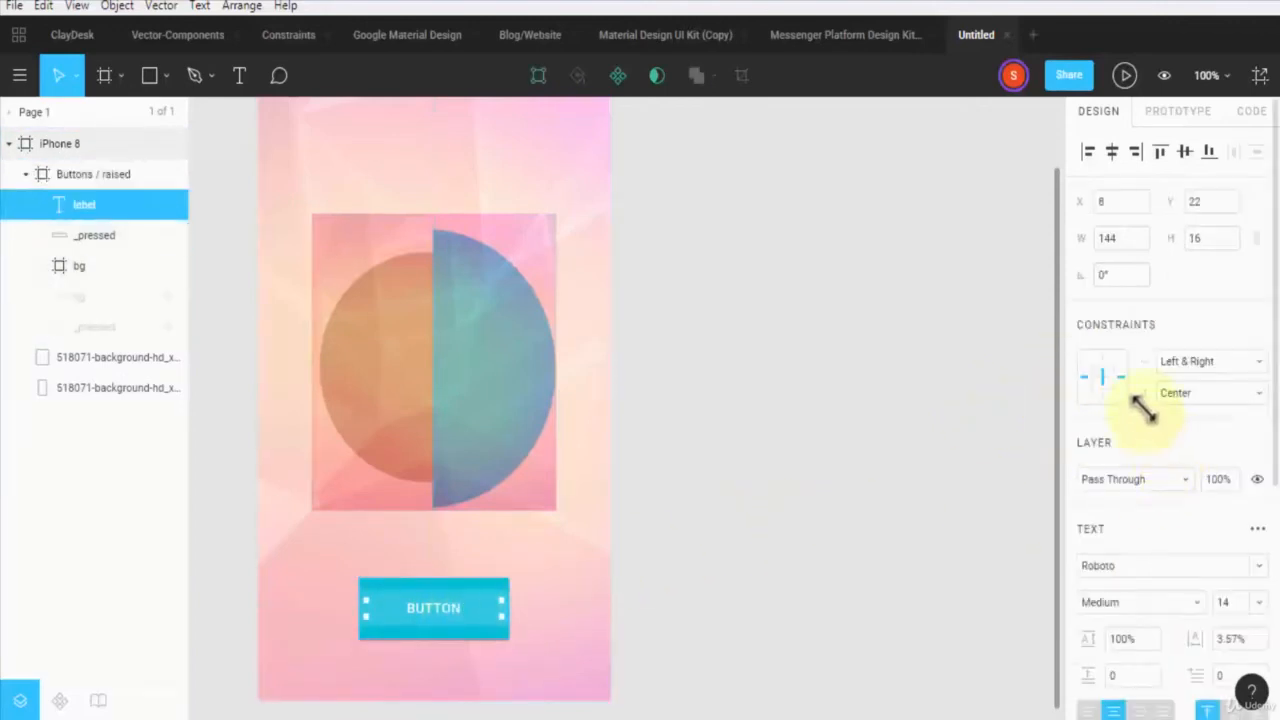
left_click(1180, 362)
left_click(1150, 362)
left_click(688, 566)
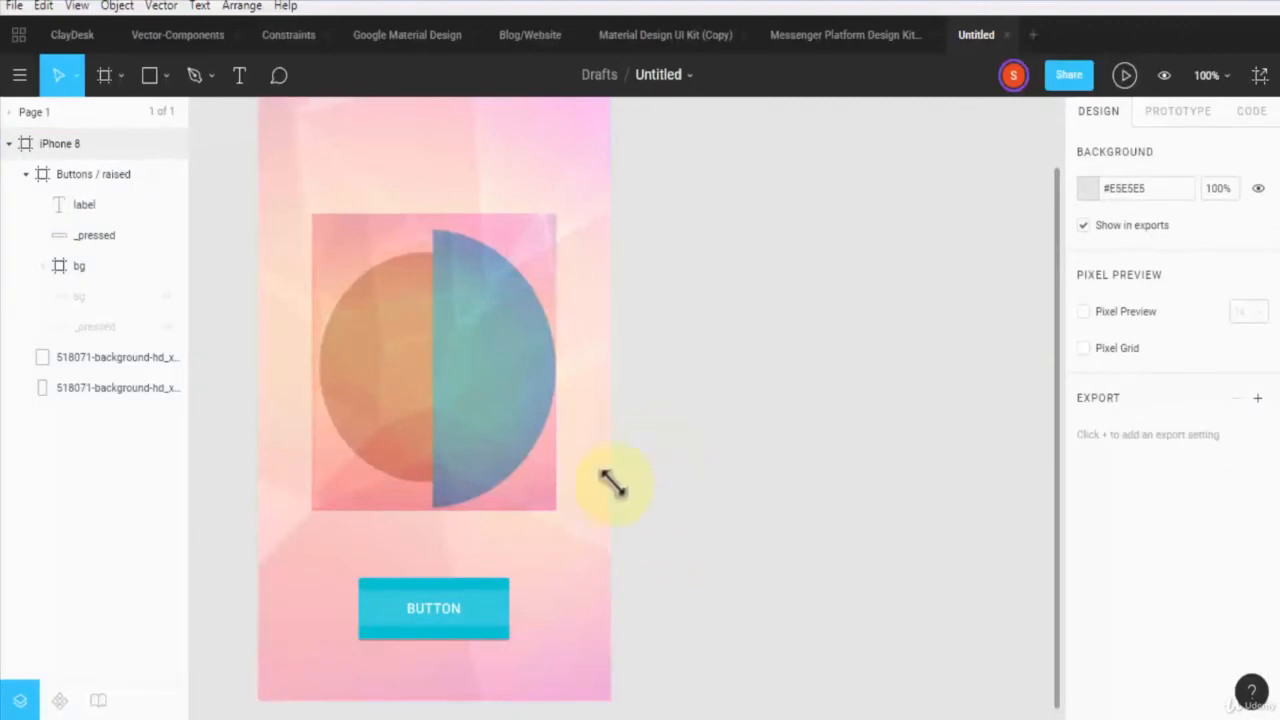
key("ctrl+a")
left_click_drag(526, 594, 636, 600)
left_click_drag(662, 603, 523, 577)
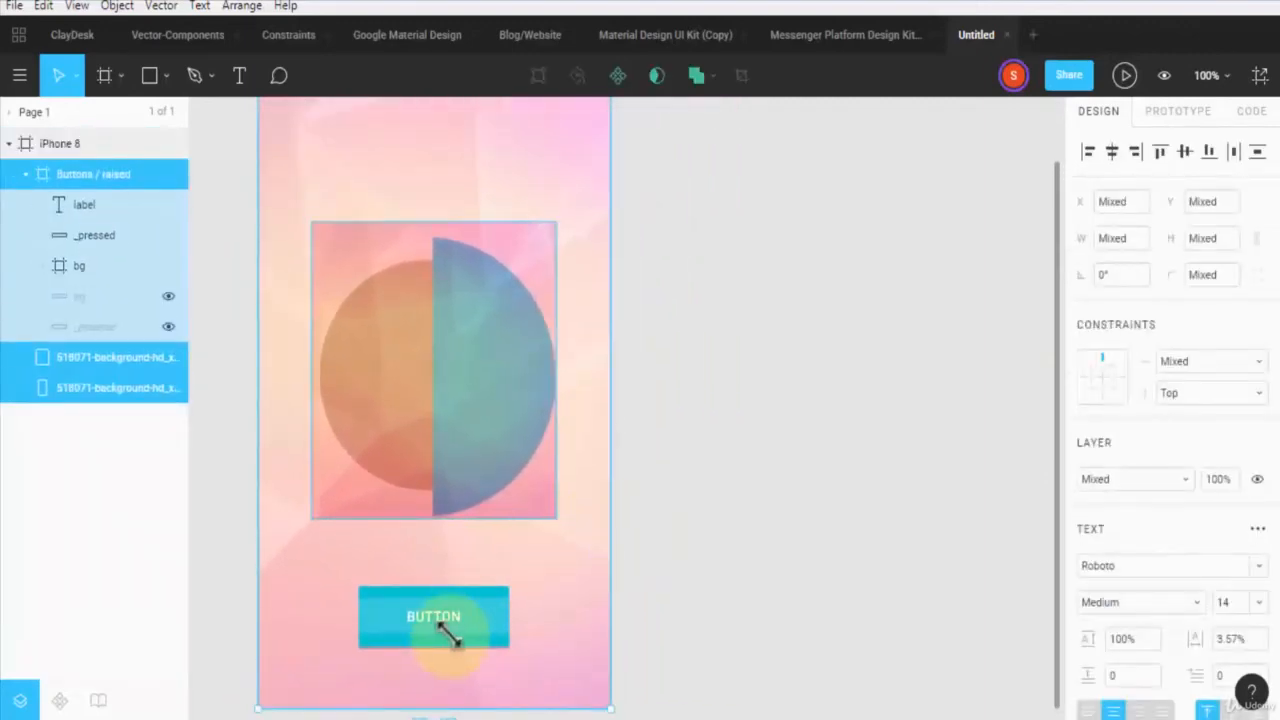
- Try the Fill, Fit, Crop and Tile scaling modes on the logo image's logo fill
double_click(514, 500)
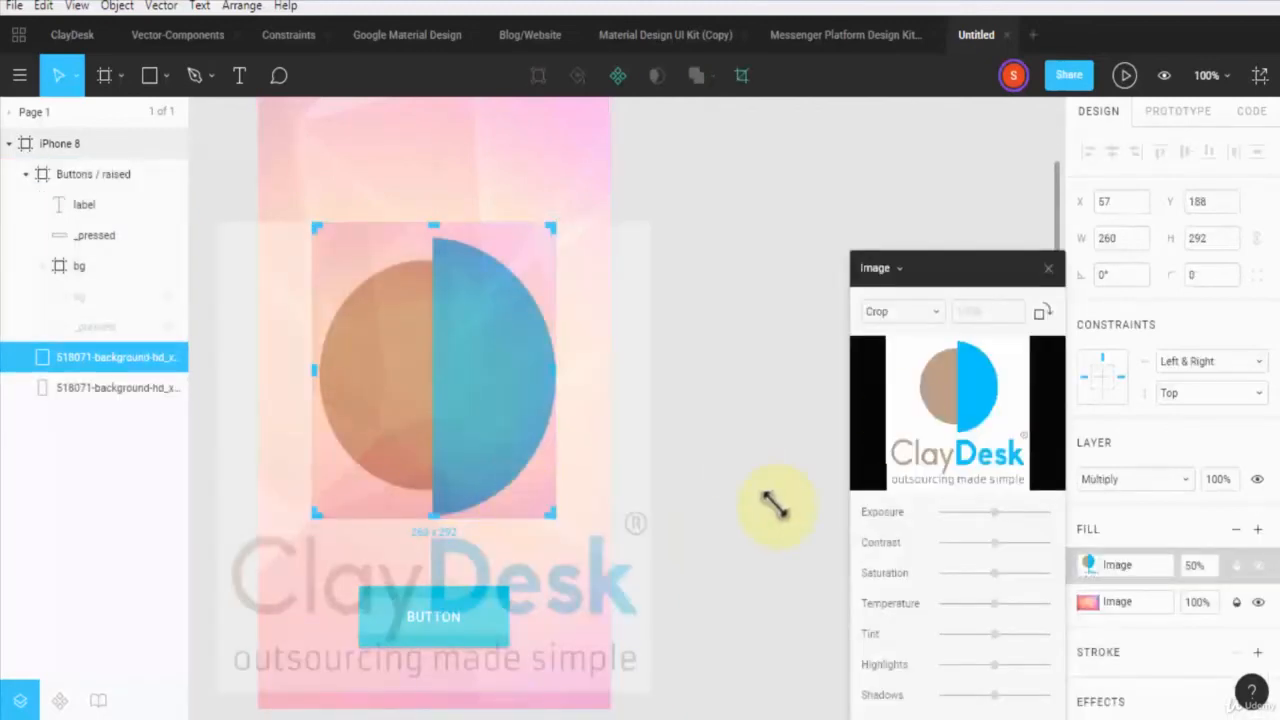
scroll(775, 505, "up", 1)
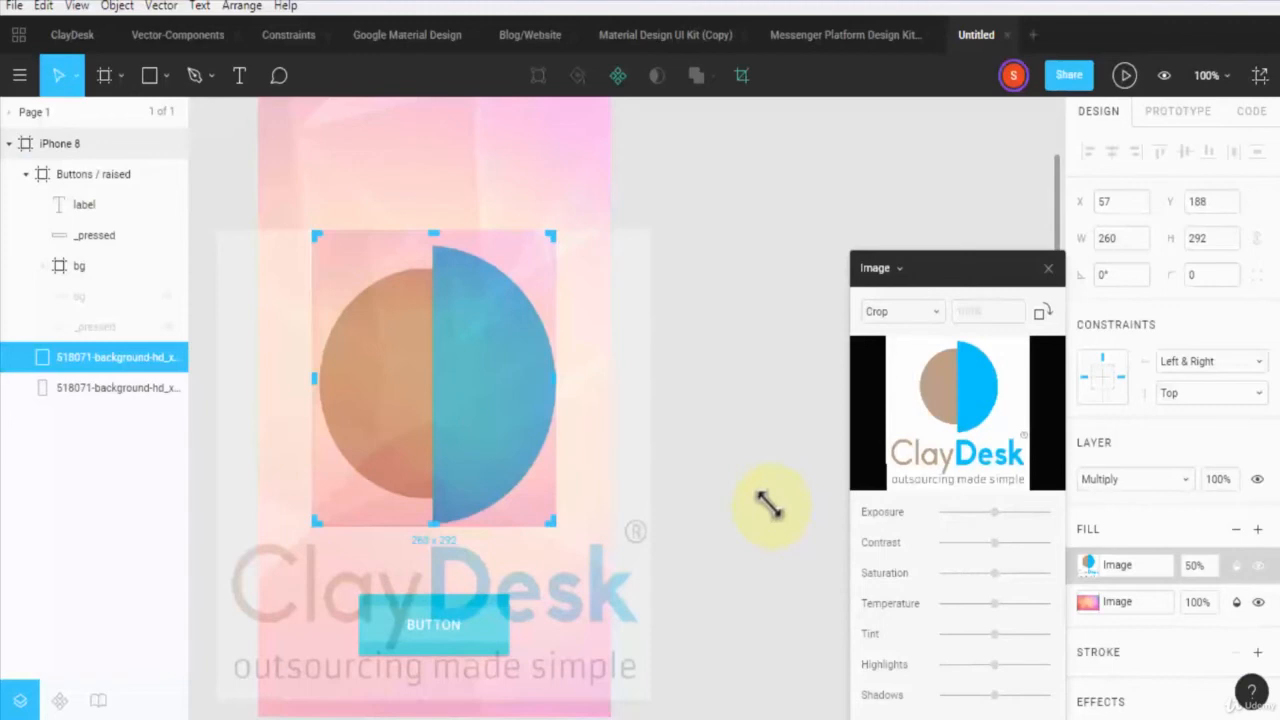
left_click(900, 311)
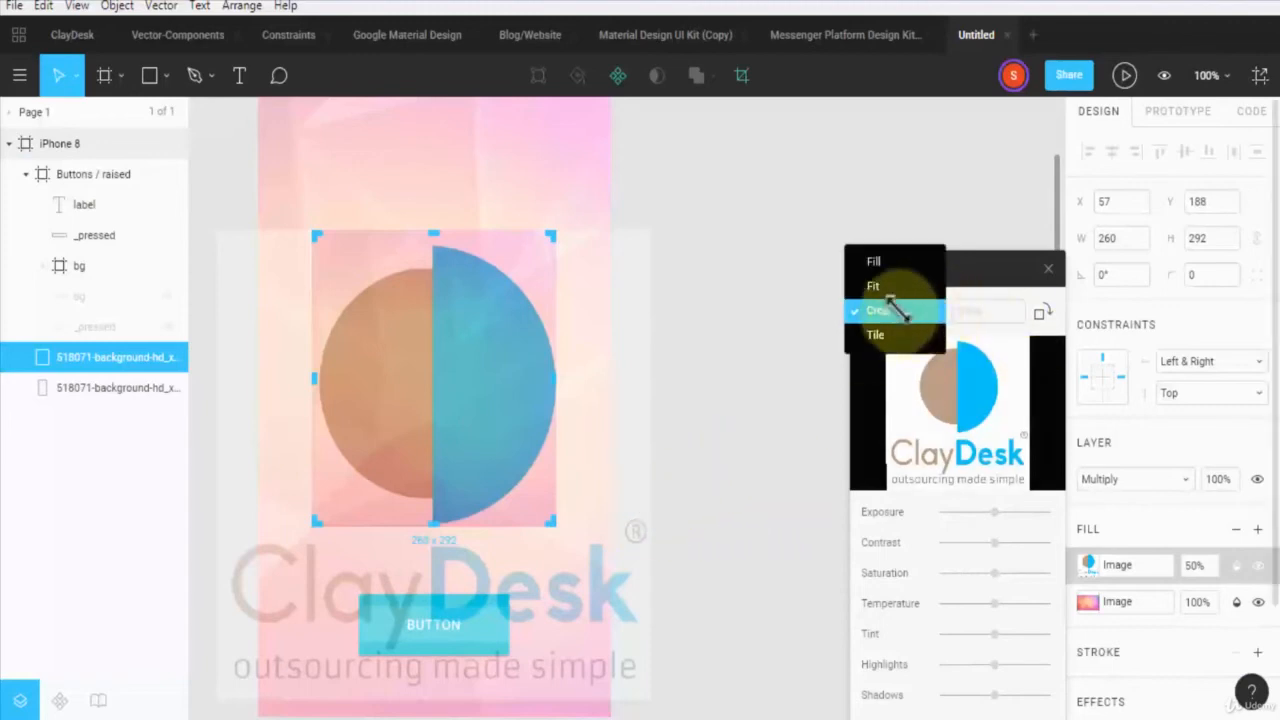
left_click(898, 262)
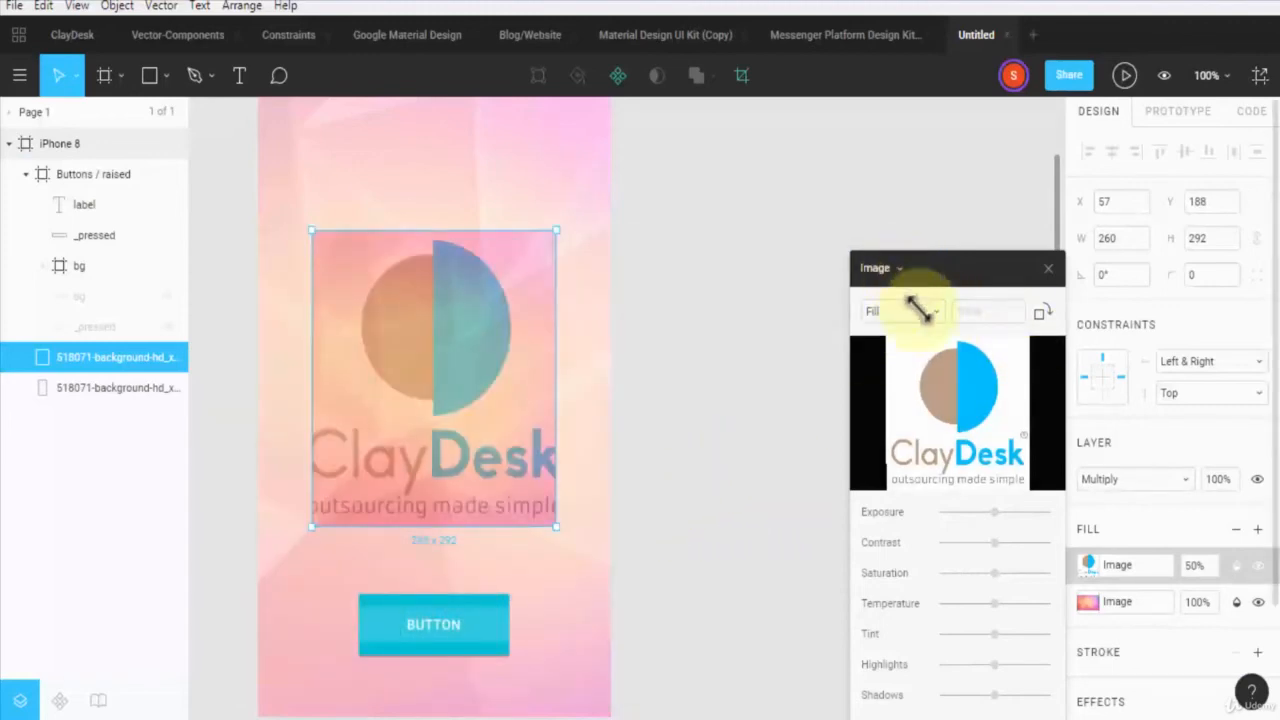
left_click(905, 311)
left_click(907, 335)
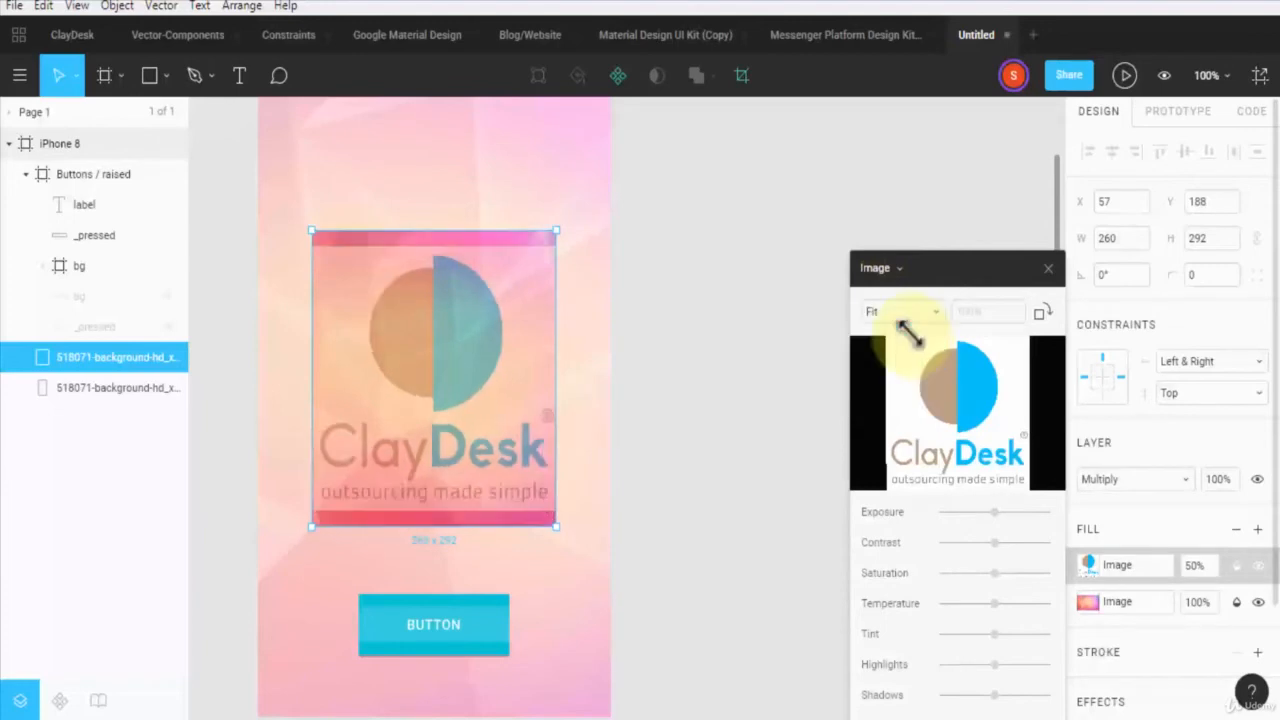
left_click(903, 311)
left_click(895, 334)
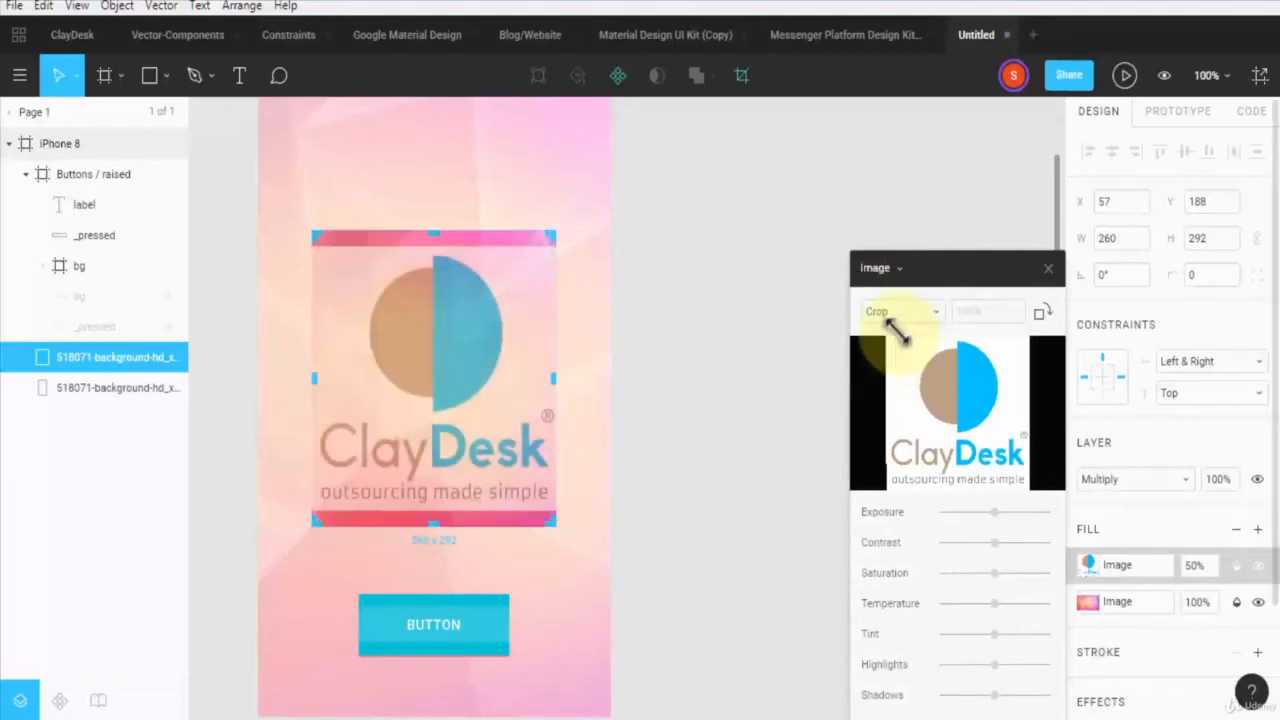
left_click(907, 311)
left_click(893, 336)
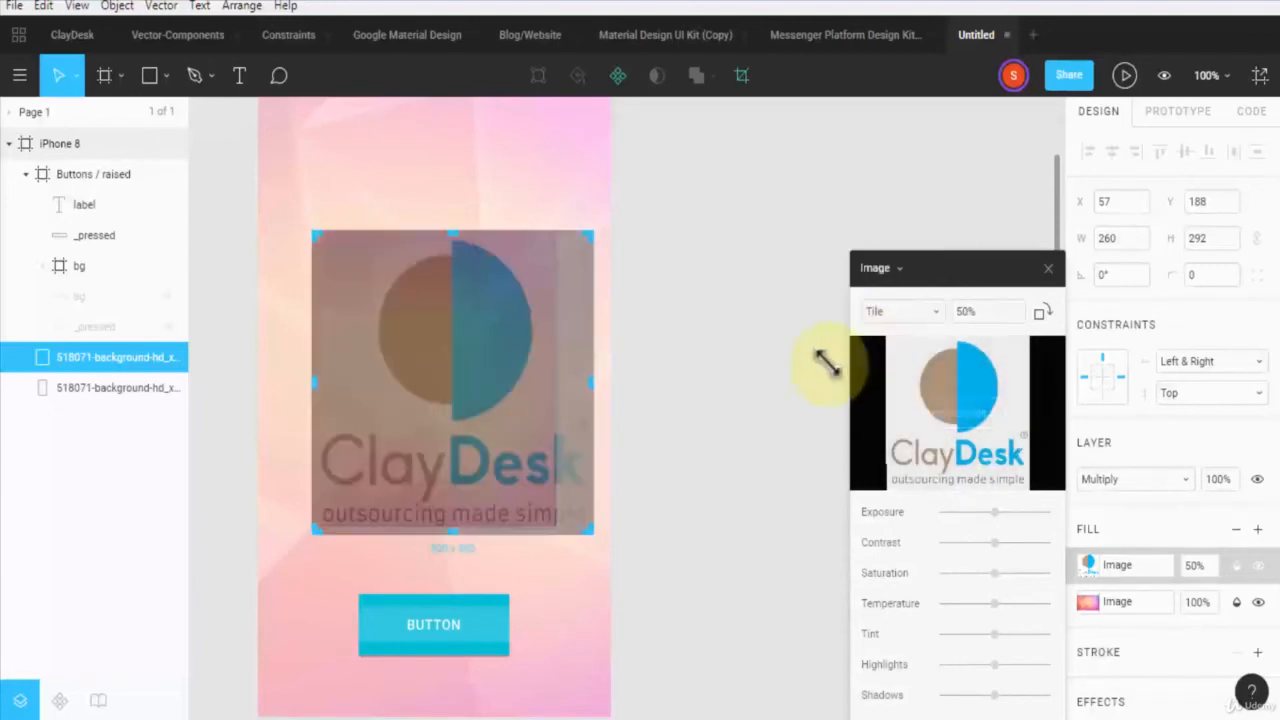
- Undo the scaling mode changes on the logo fill and leave image editing
key("ctrl+z")
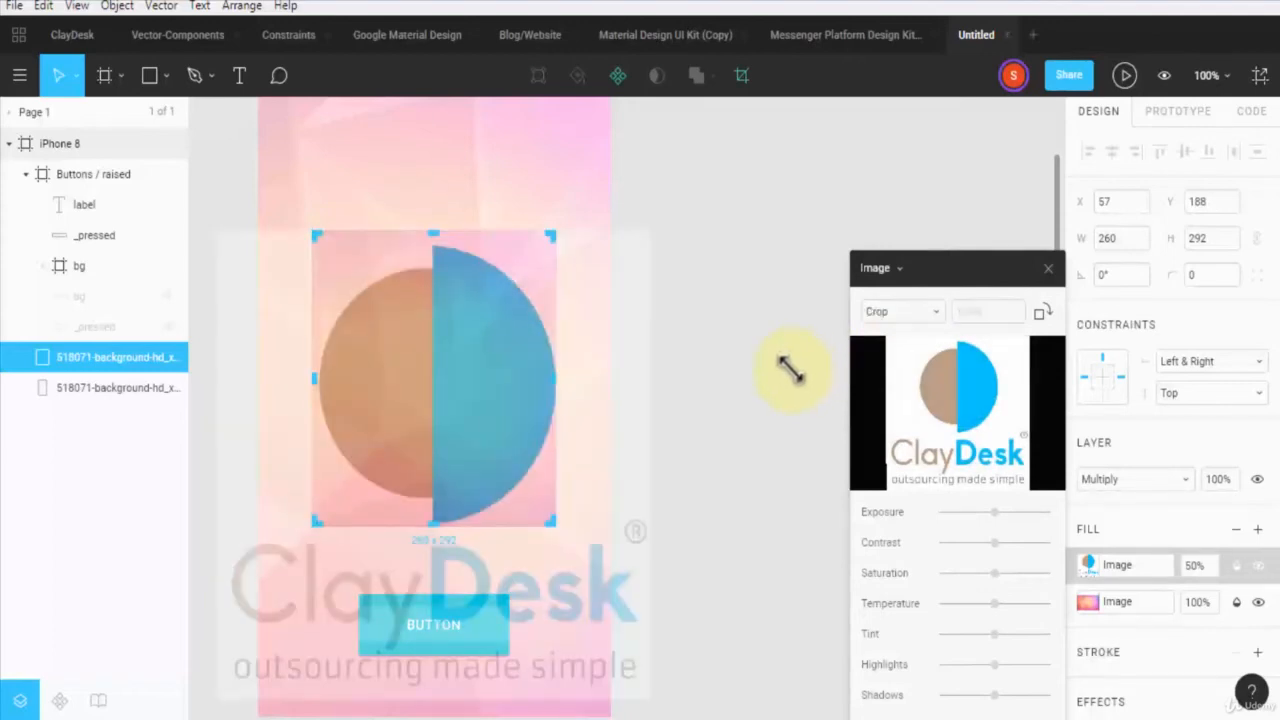
key("Escape")
key("Escape")
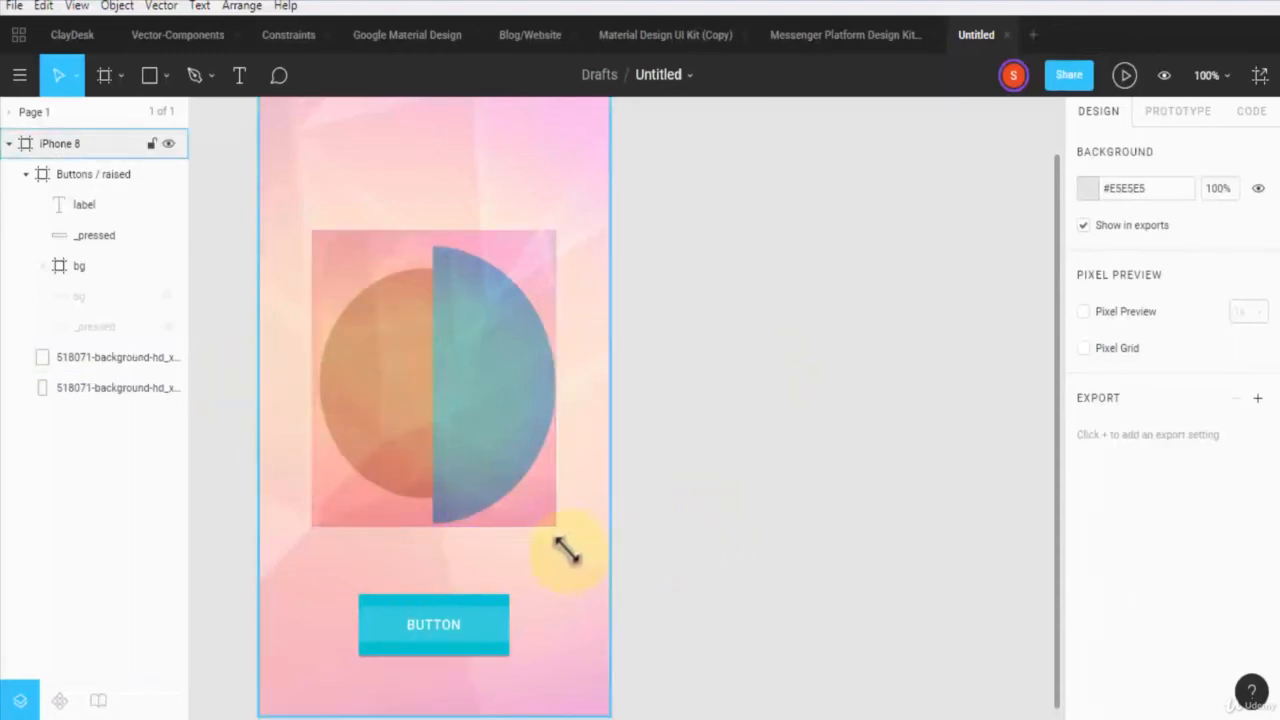
- Change the raised button's label text to "CLICK HERE"
left_click(422, 624)
double_click(420, 624)
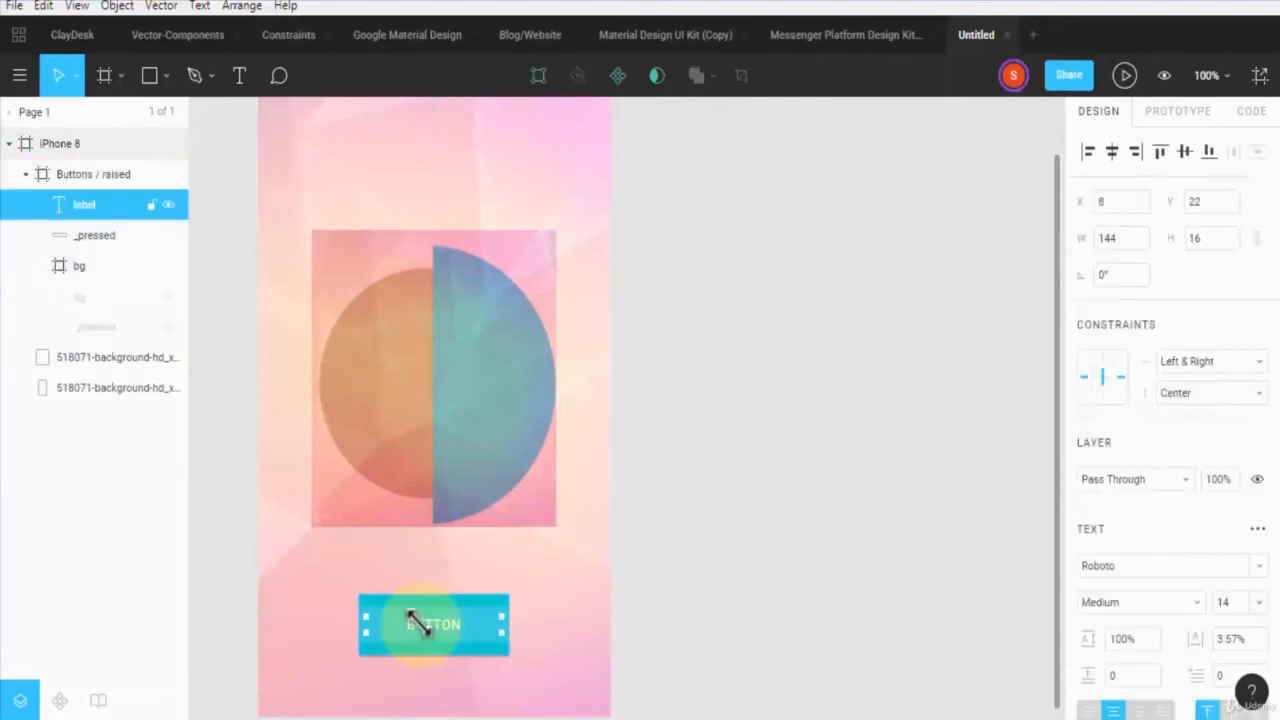
double_click(420, 624)
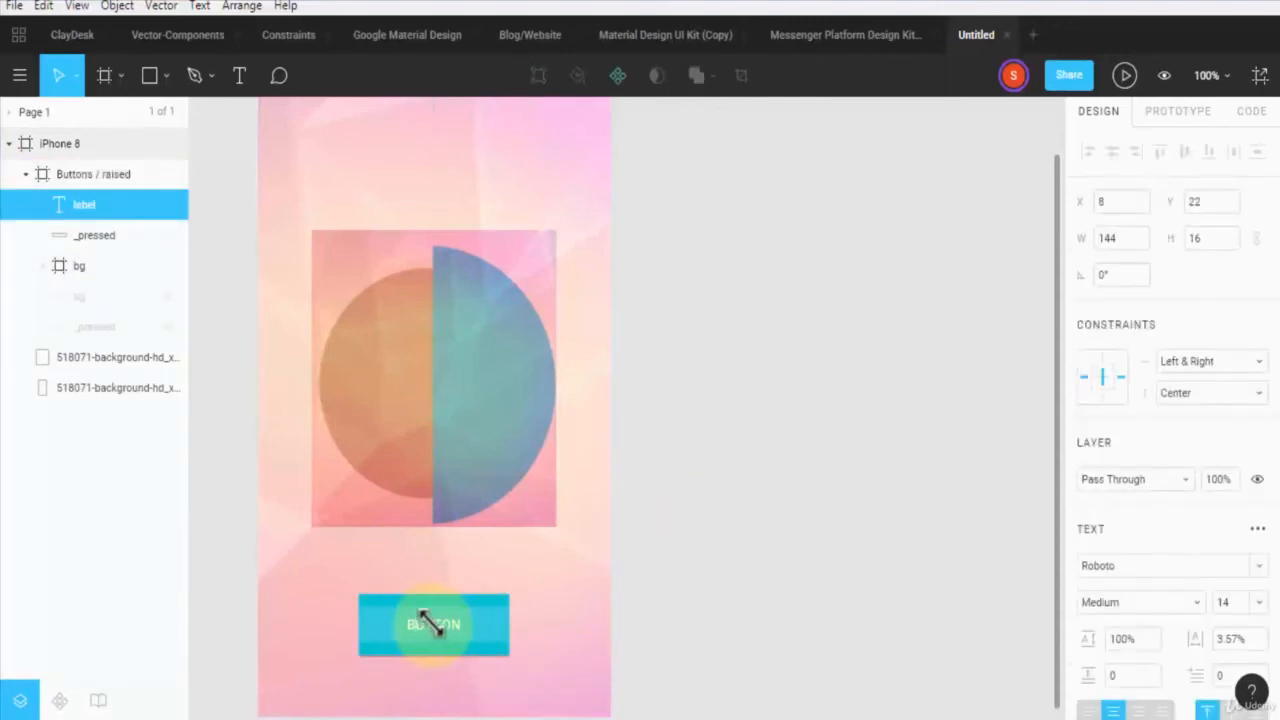
type("G")
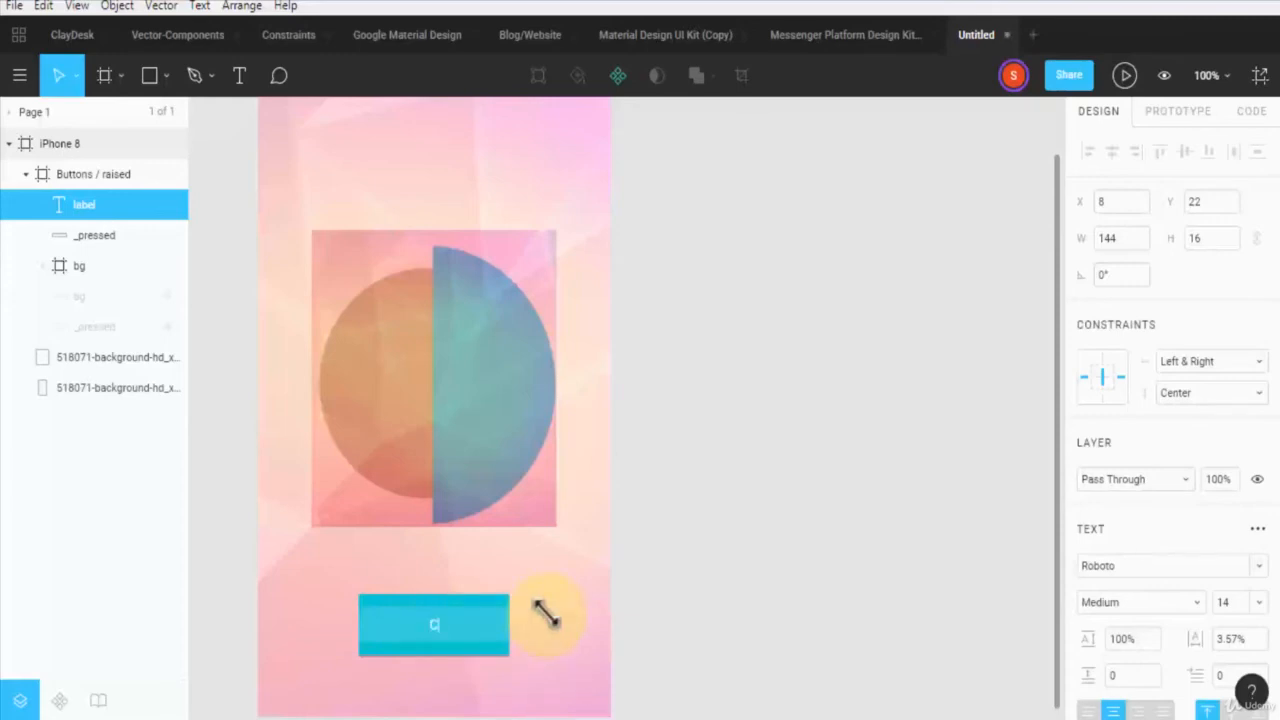
type("LICK HERE")
key("Escape")
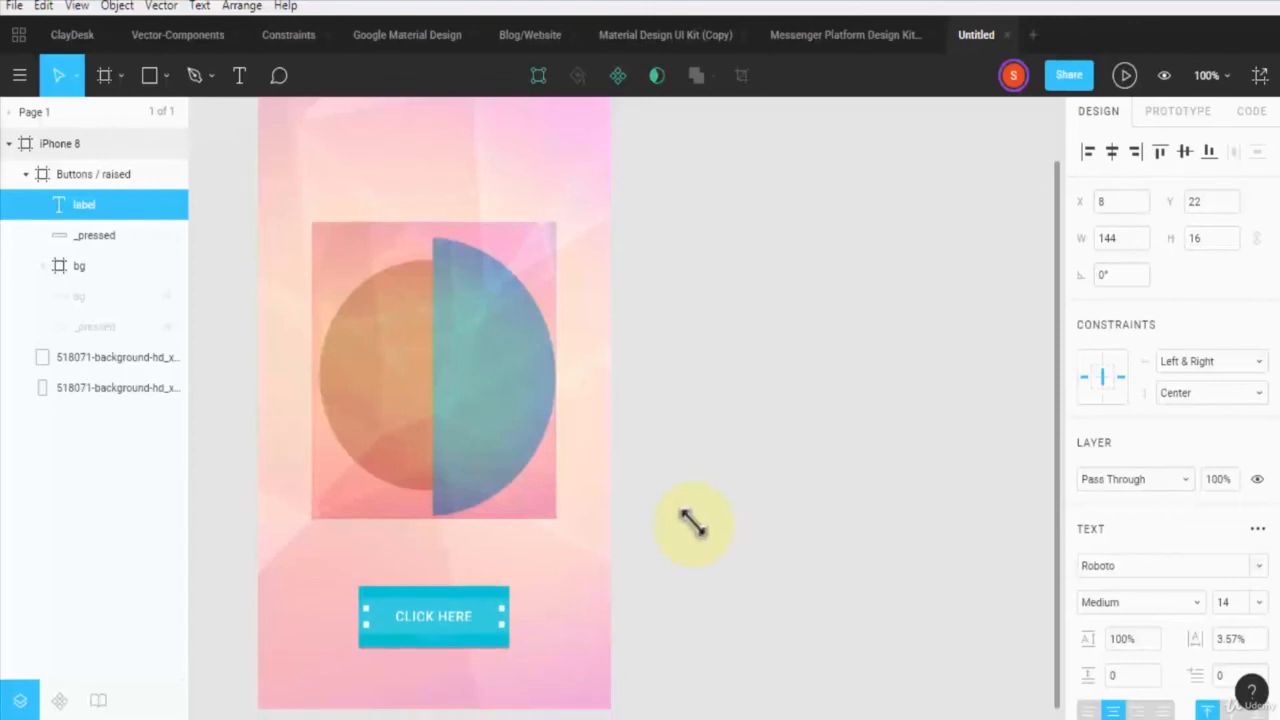
scroll(690, 522, "up", 1)
scroll(690, 525, "down", 1)
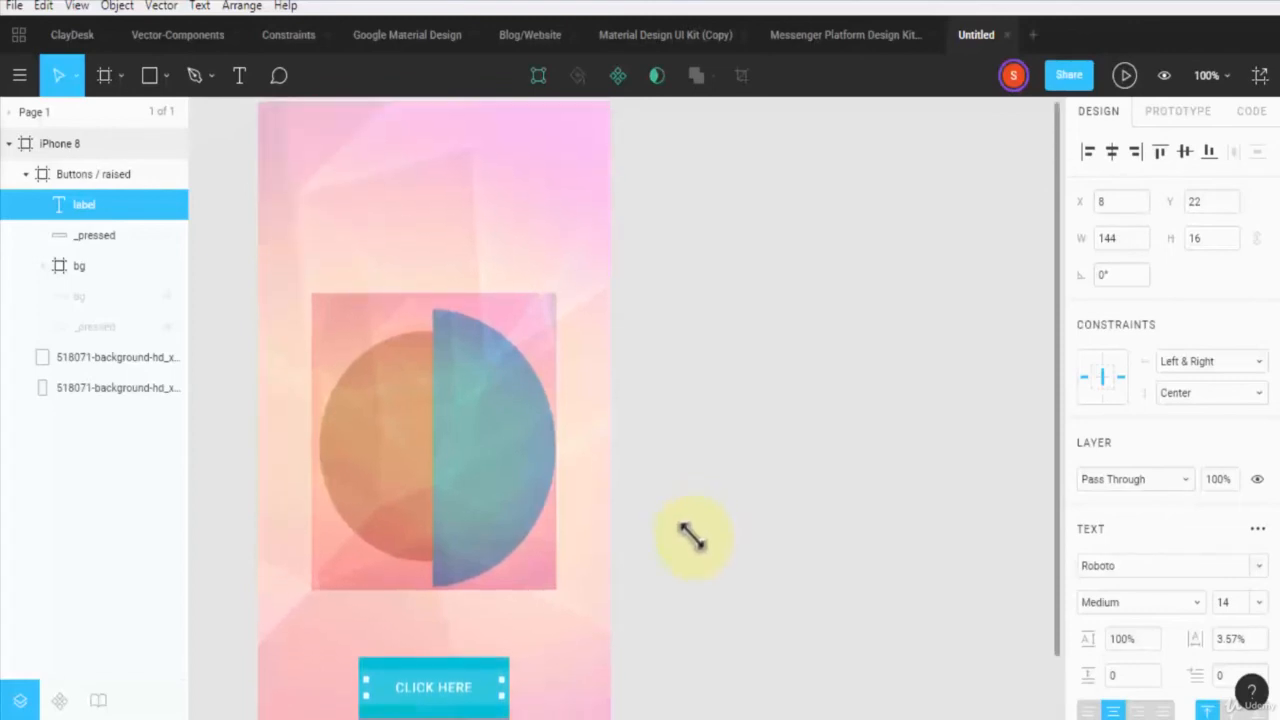
key("minus")
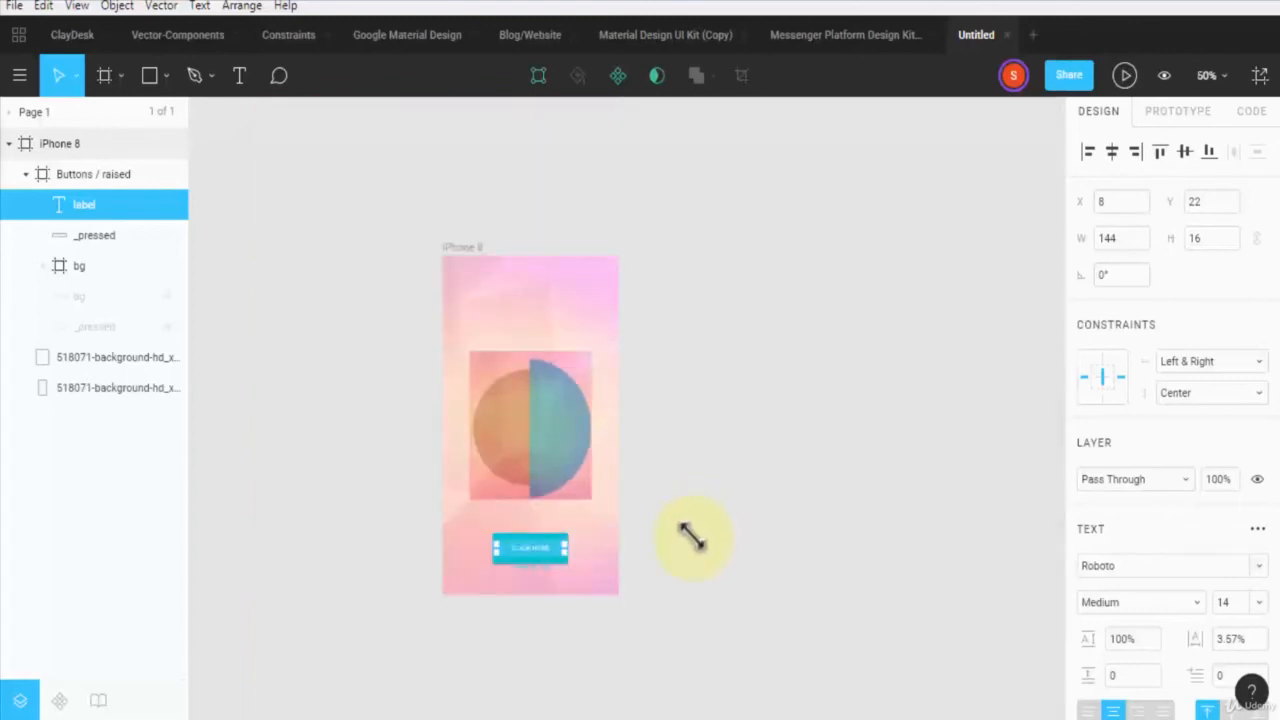
left_click(290, 452)
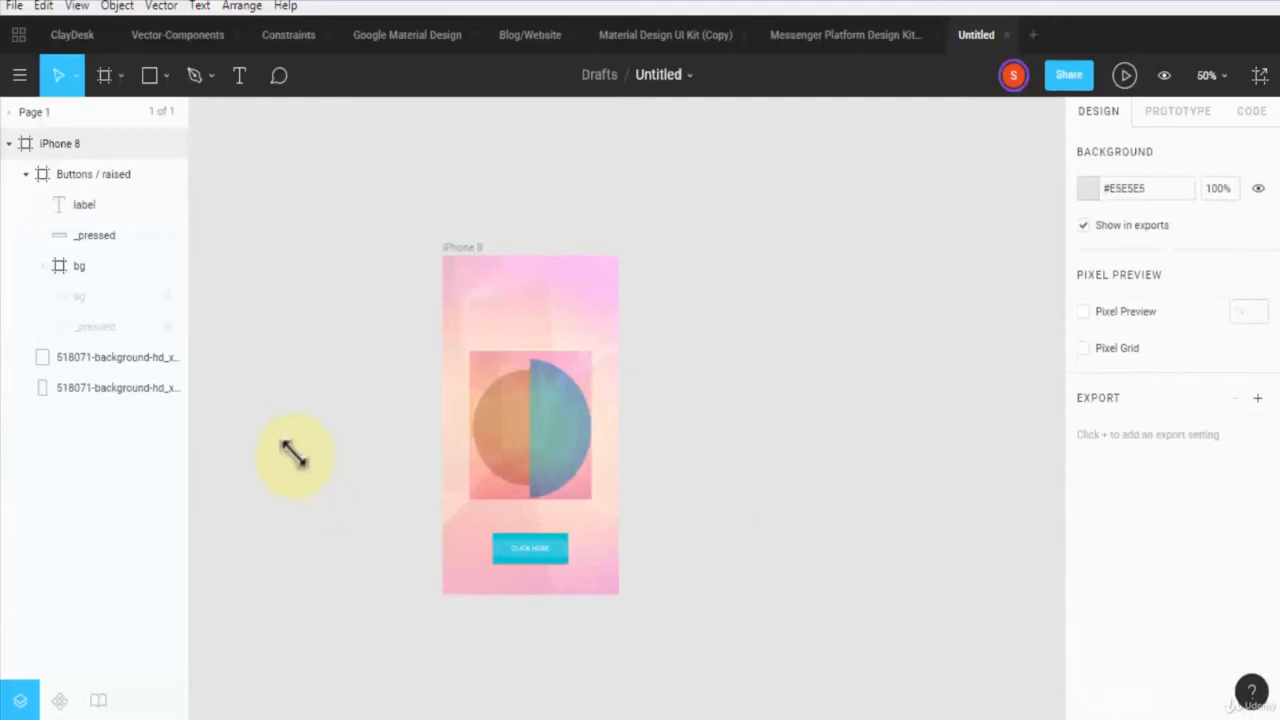
left_click(545, 535)
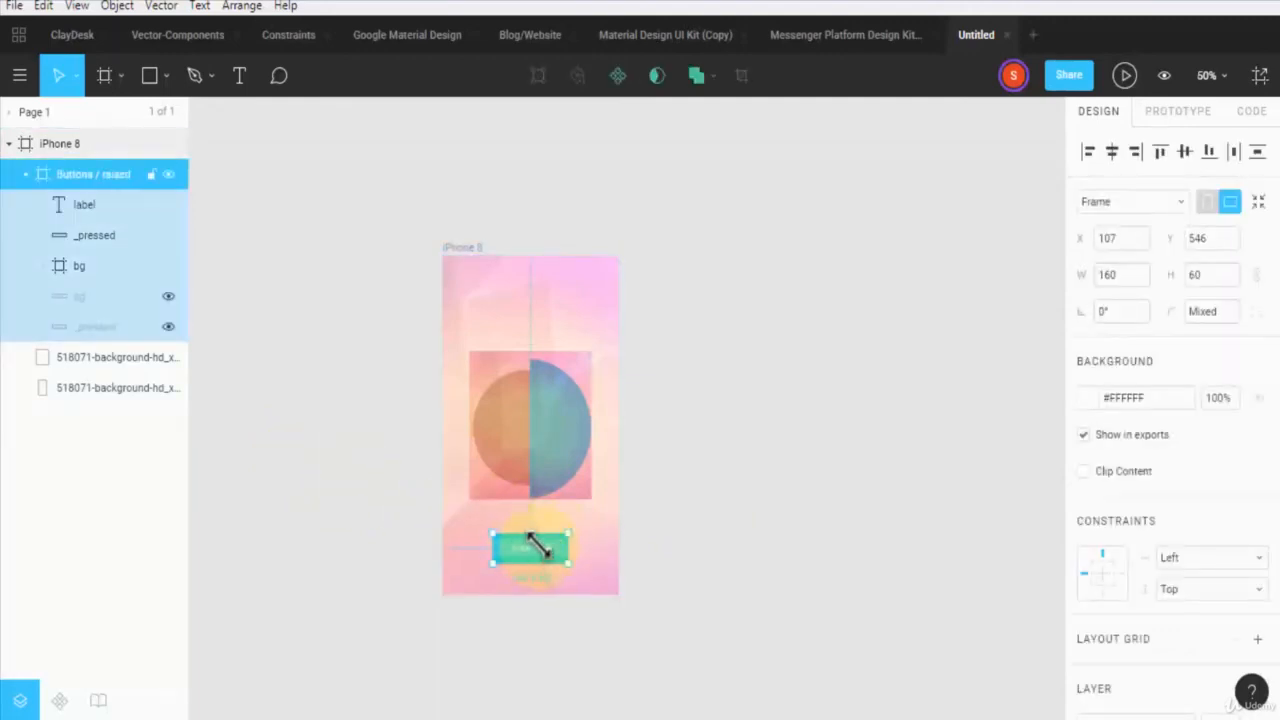
left_click_drag(577, 563, 531, 543)
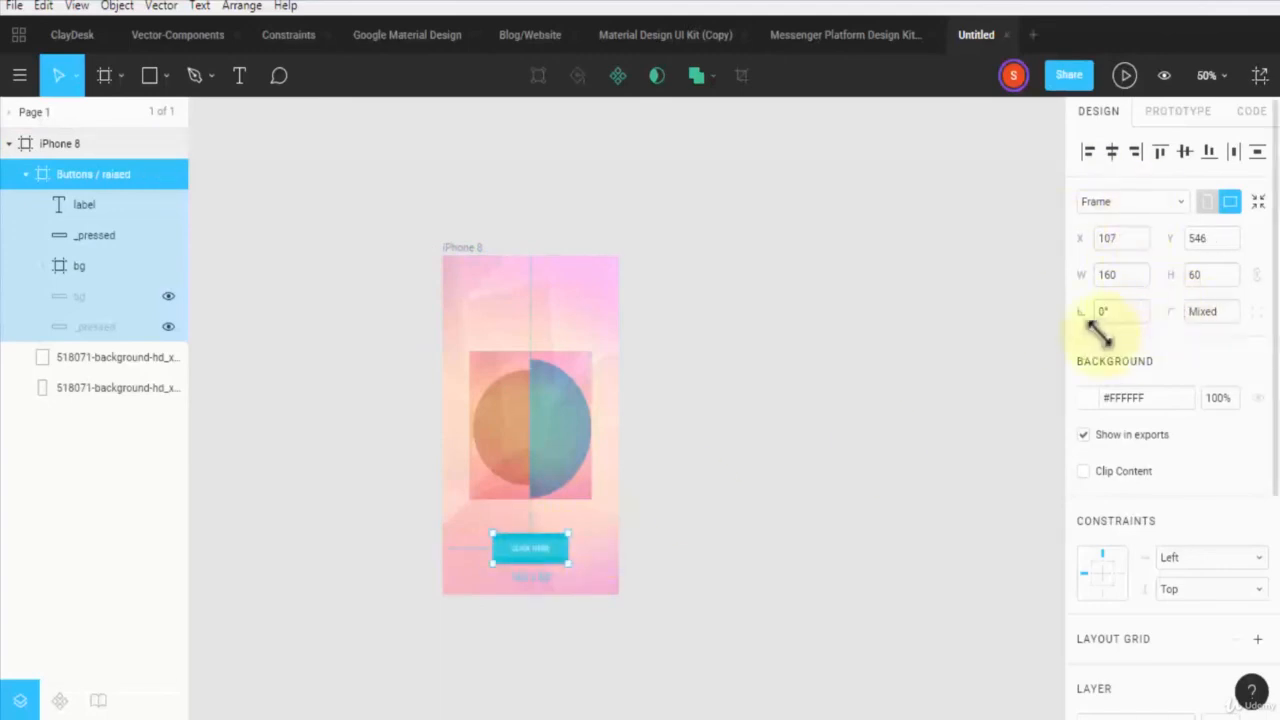
left_click(418, 328)
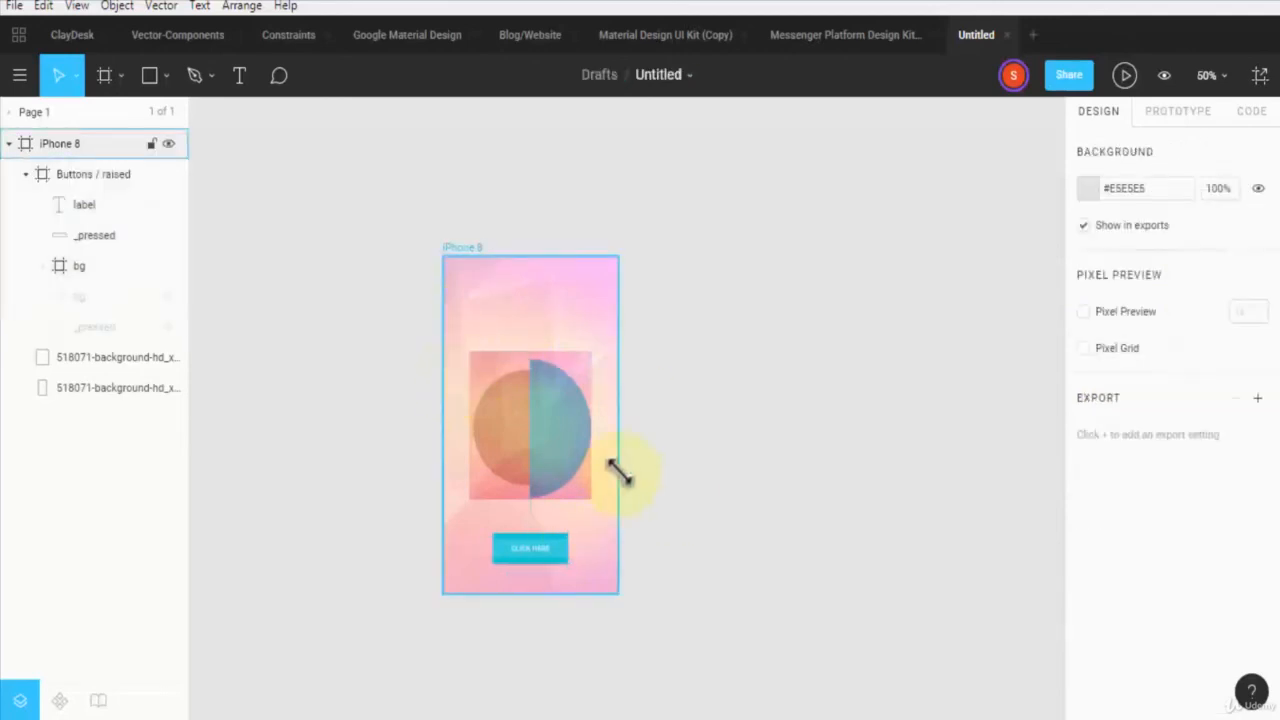